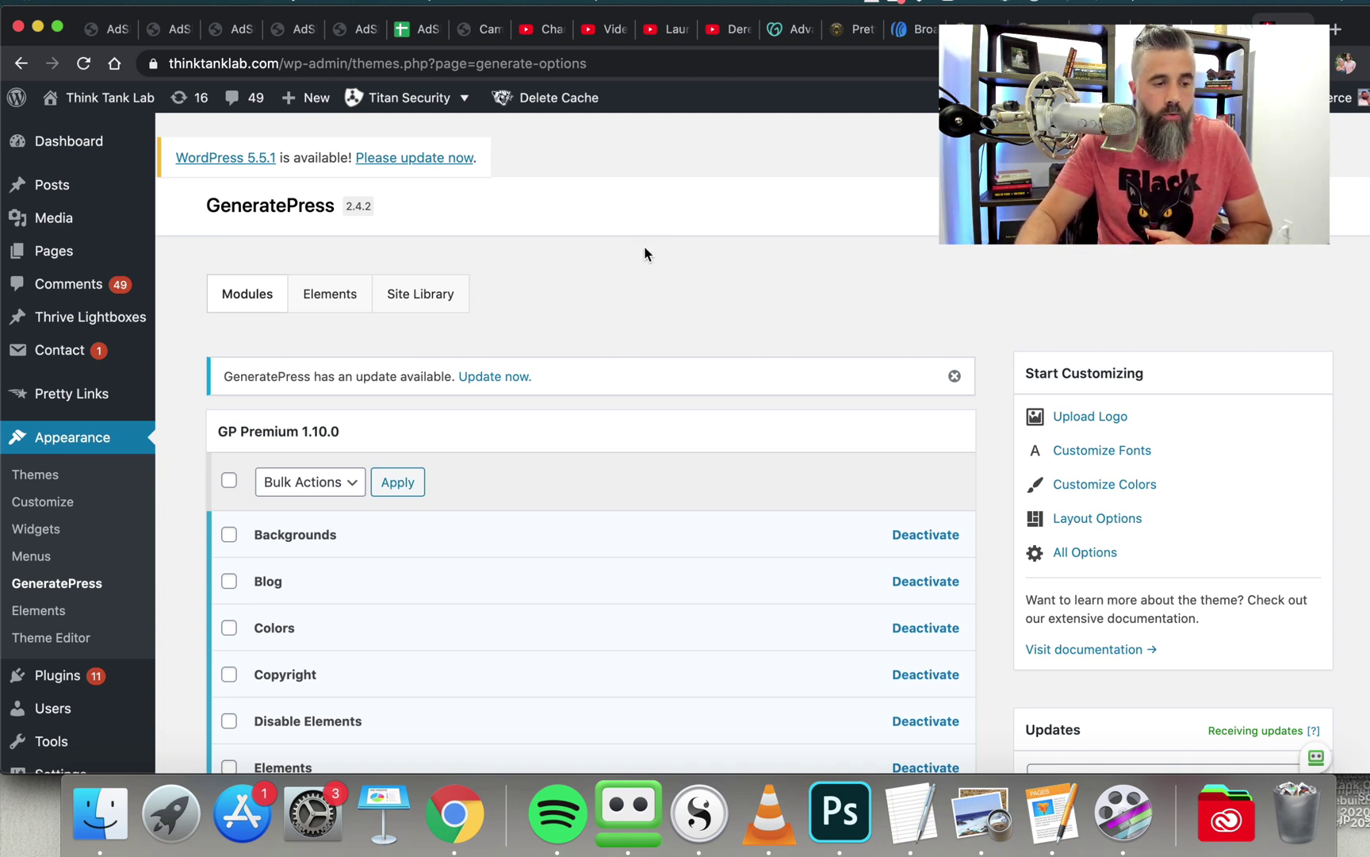
Step: Look over the installed themes and the list of installed plugins, including GP Premium
left_click(34, 474)
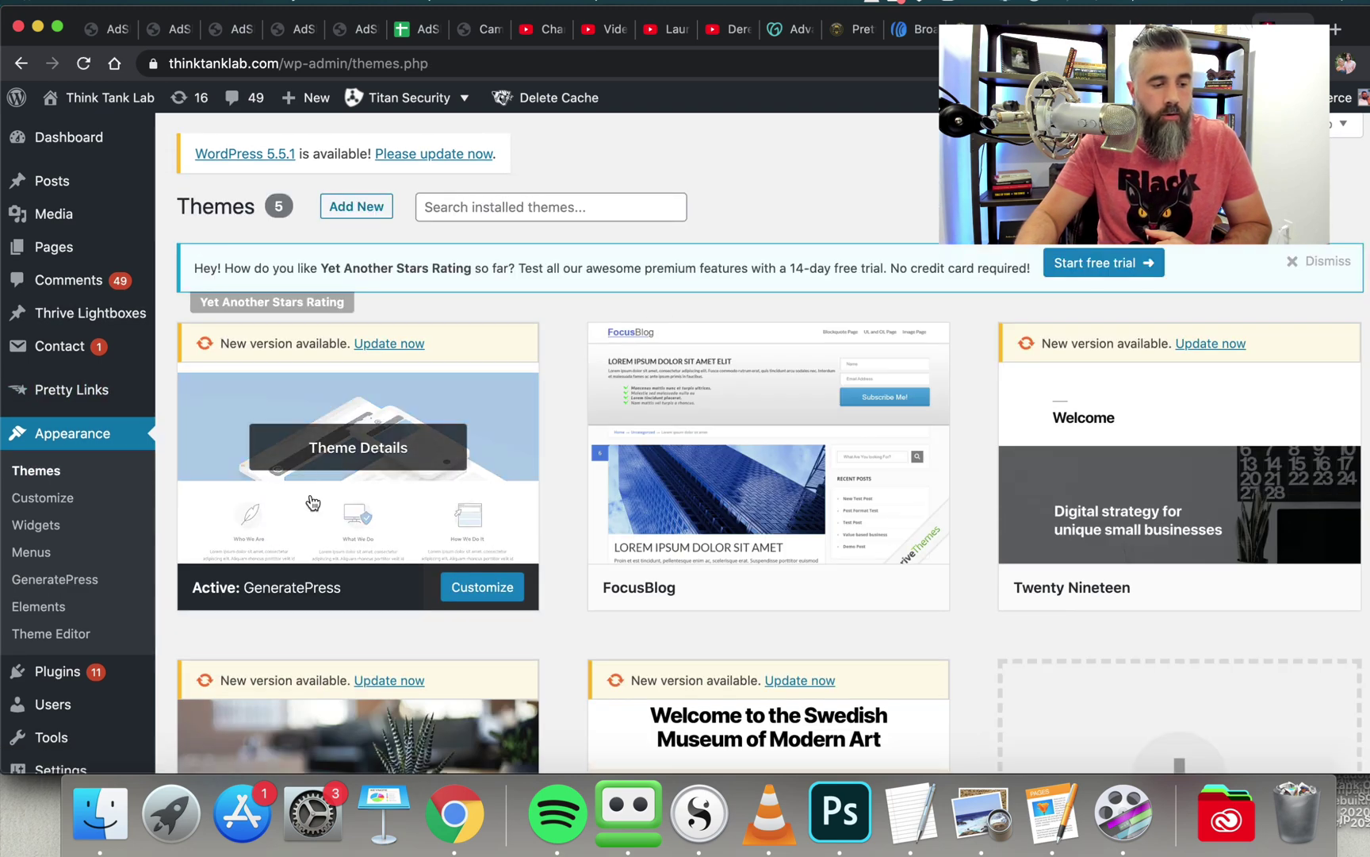
scroll(67, 636, "down", 1)
left_click(57, 655)
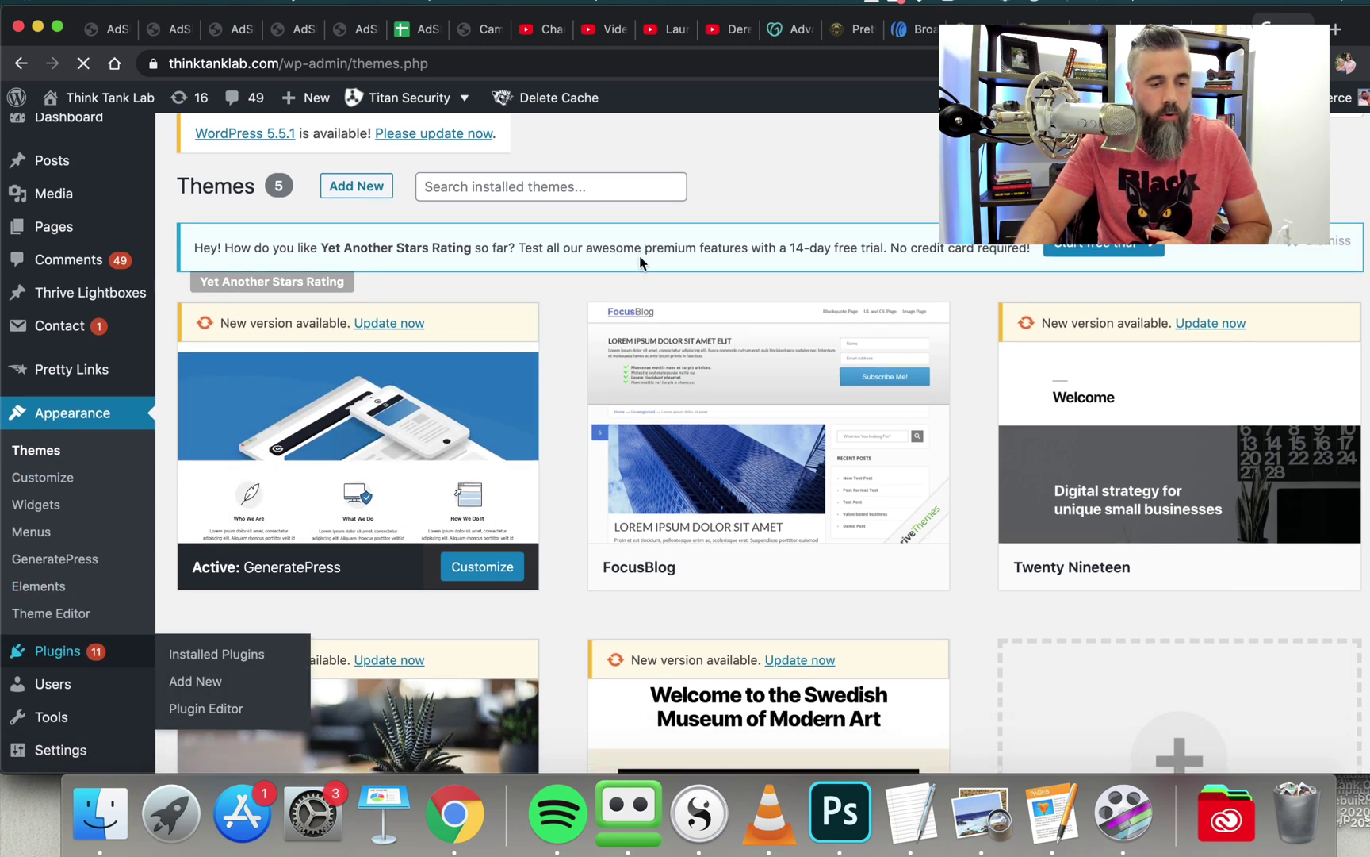
scroll(619, 285, "down", 3)
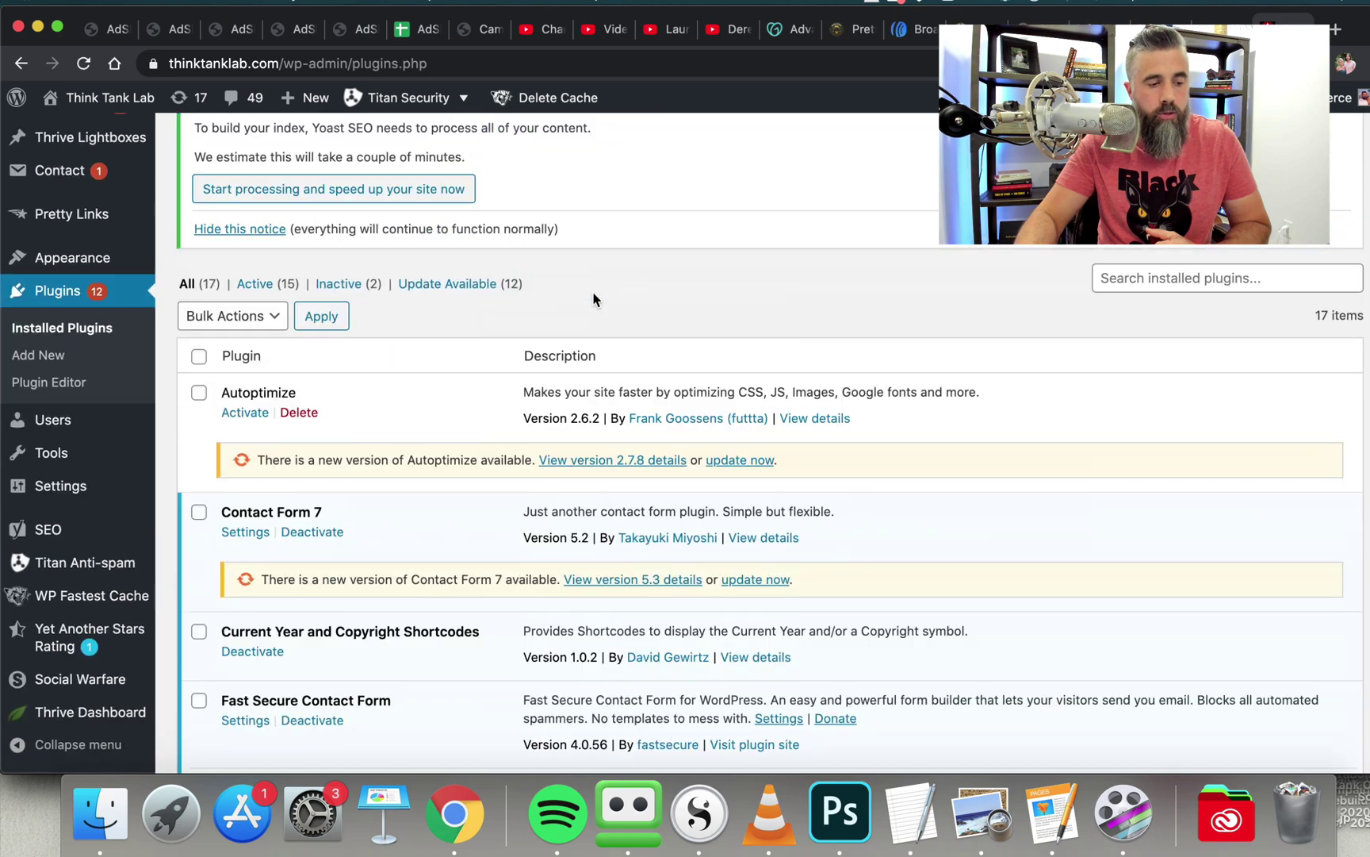
scroll(532, 346, "down", 4)
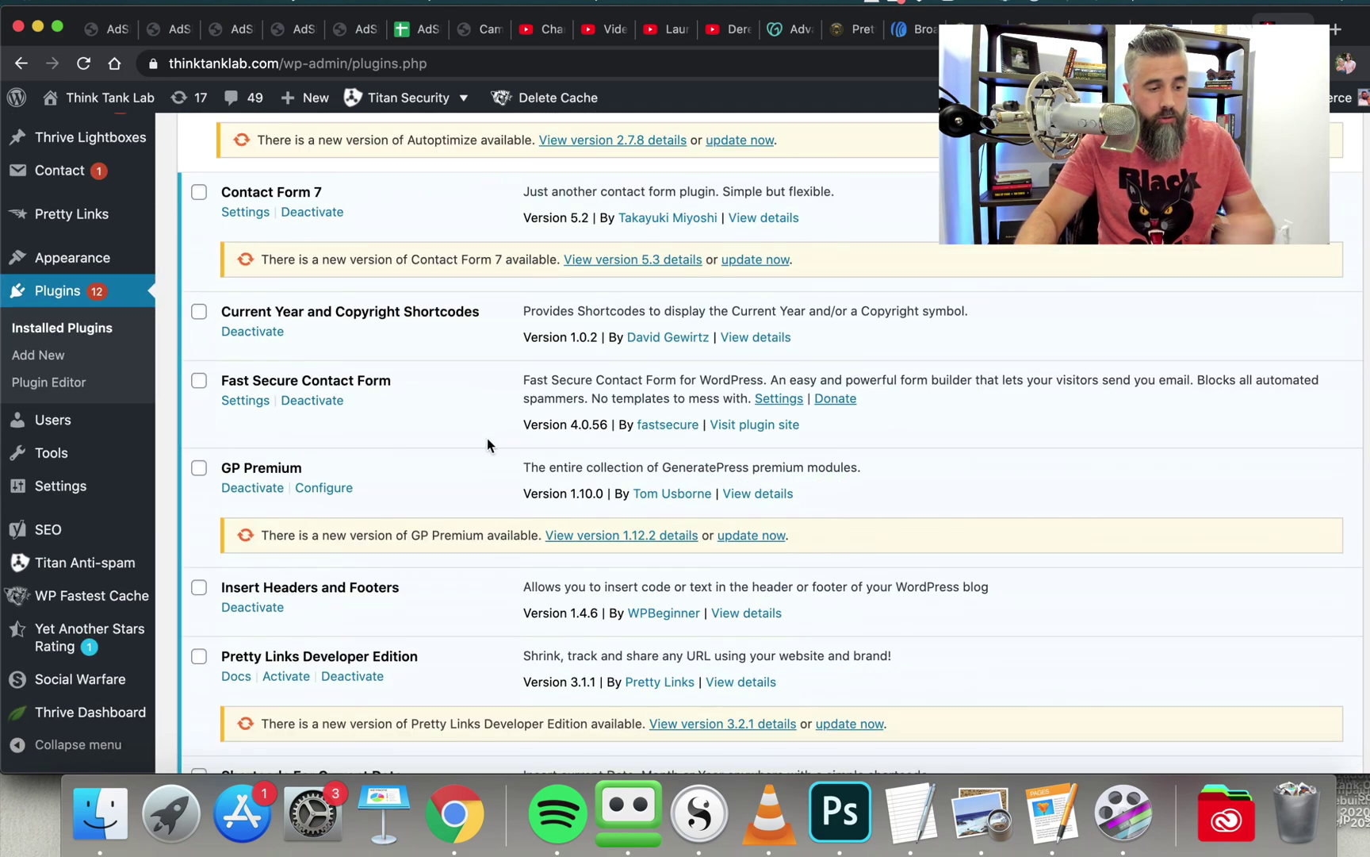
scroll(485, 444, "down", 6)
scroll(472, 492, "up", 3)
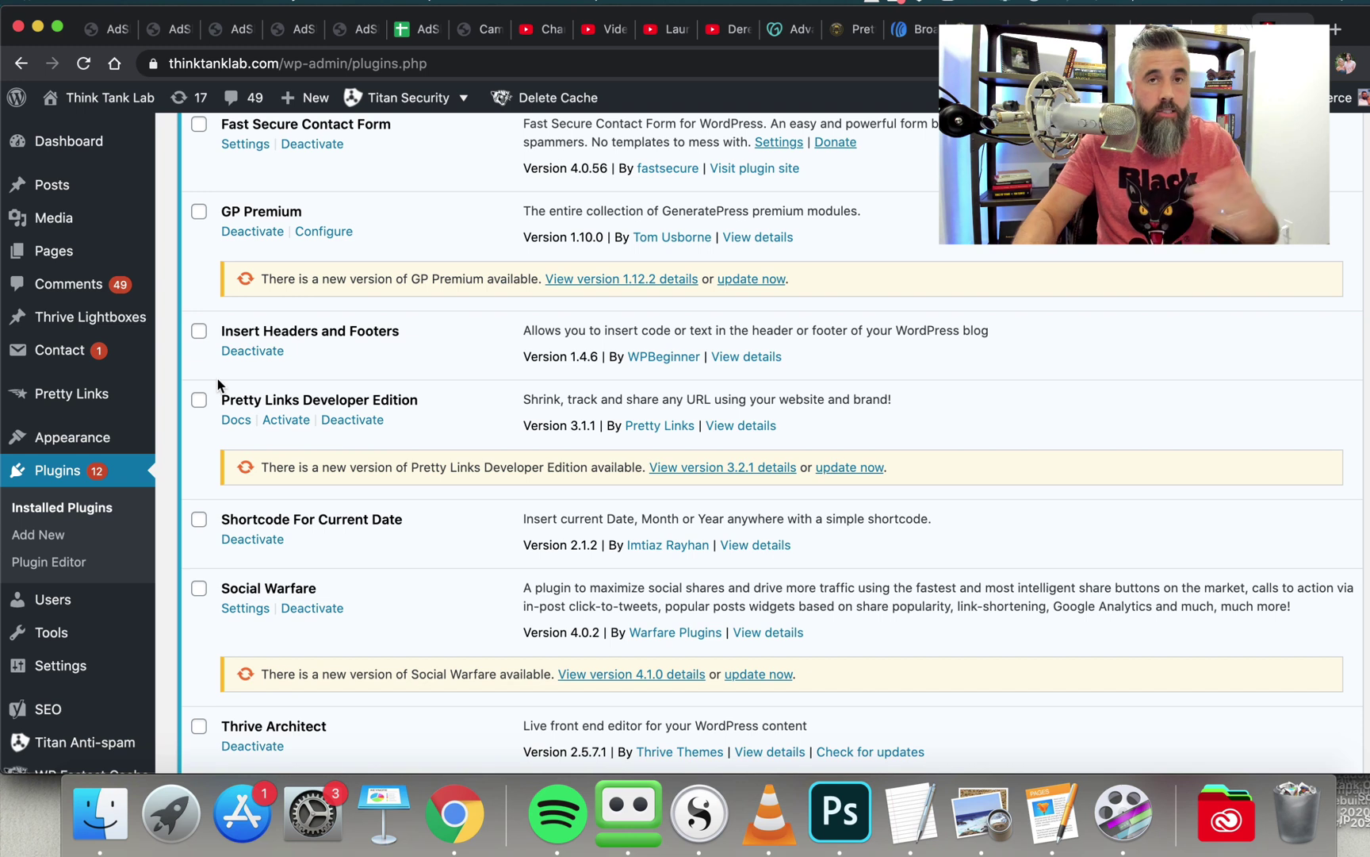
Step: Open the GeneratePress Site Library from the theme's settings
mouse_move(101, 431)
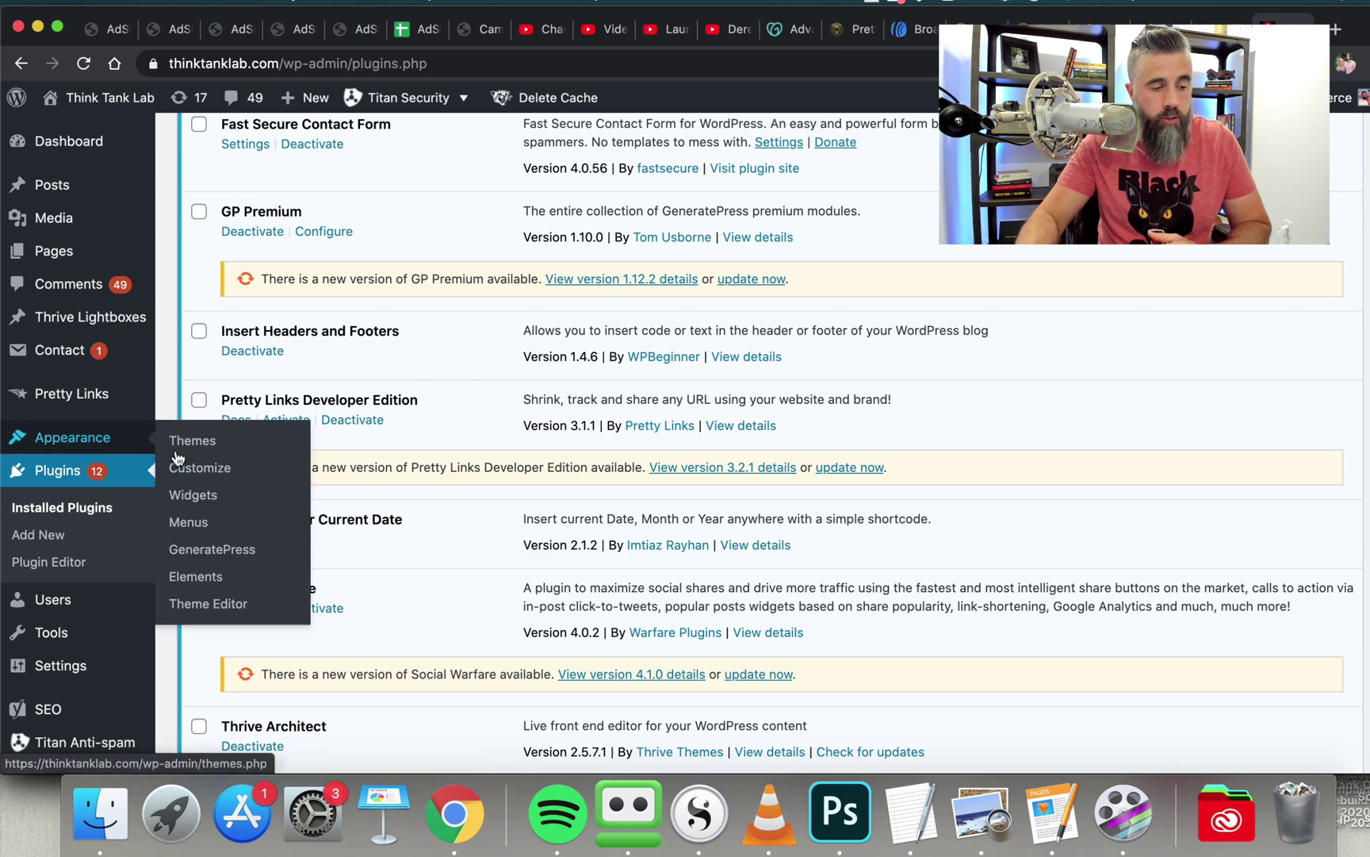
left_click(213, 549)
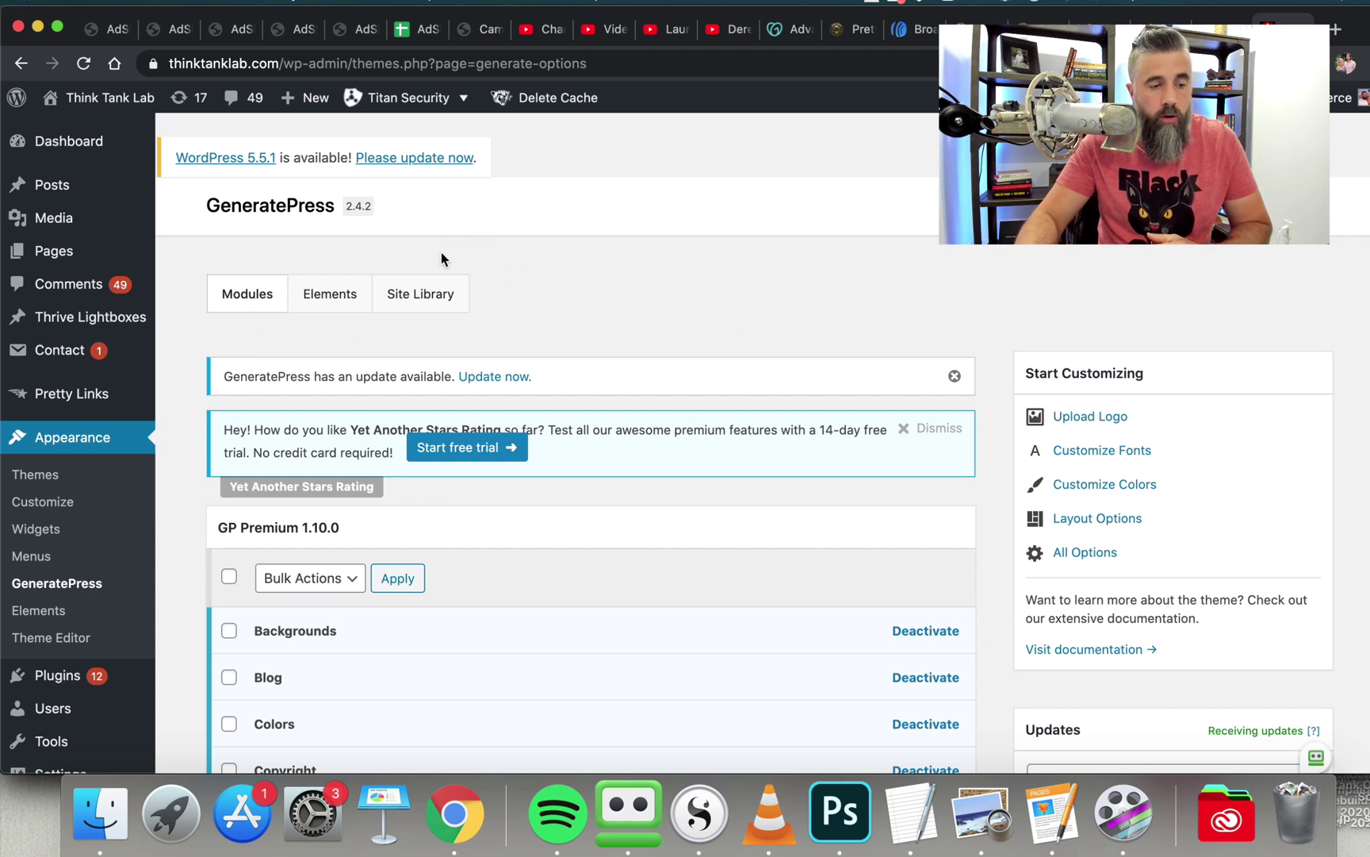
left_click(409, 302)
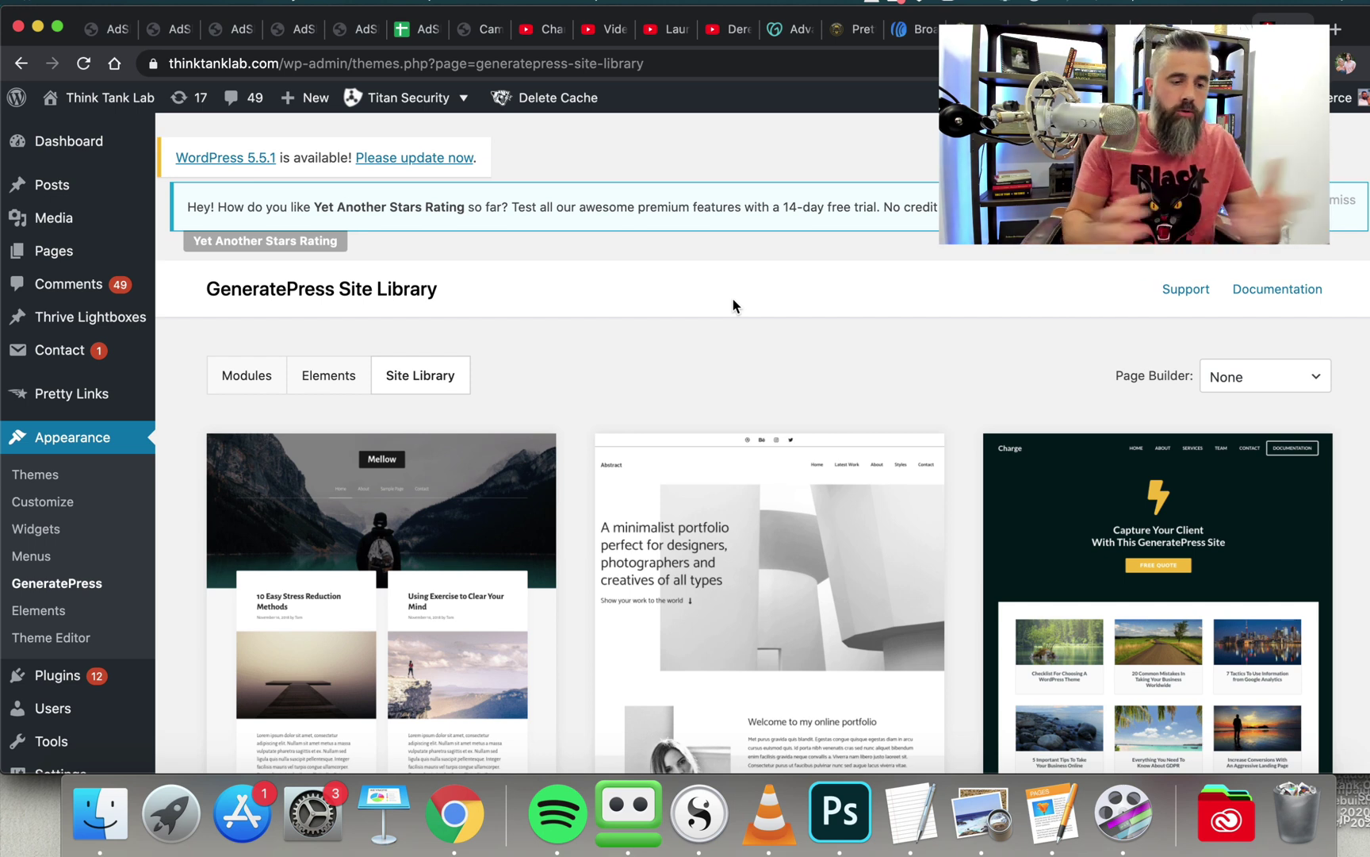
Step: Examine the range of ready-made site designs offered in the GeneratePress Site Library
scroll(547, 341, "down", 2)
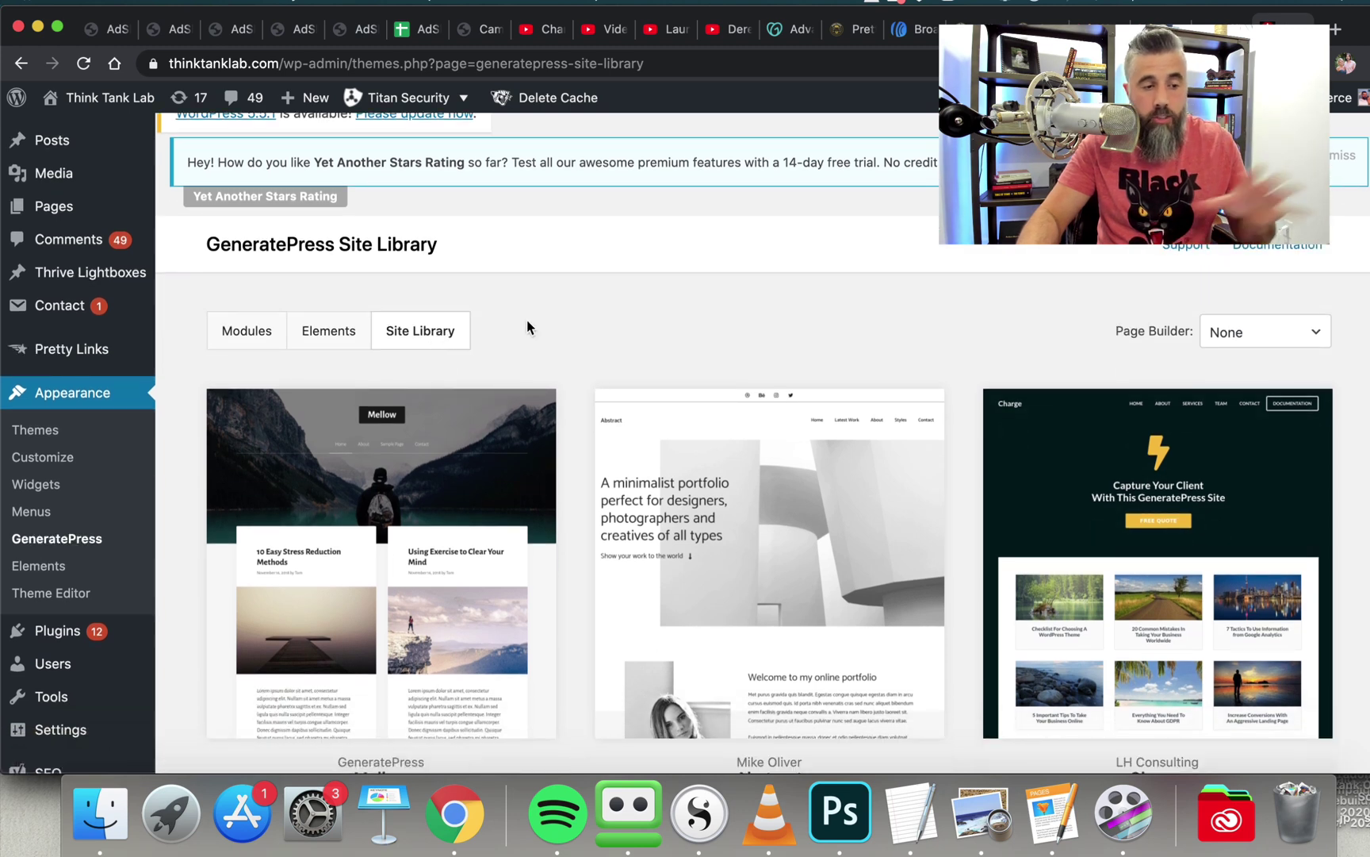
scroll(557, 309, "down", 5)
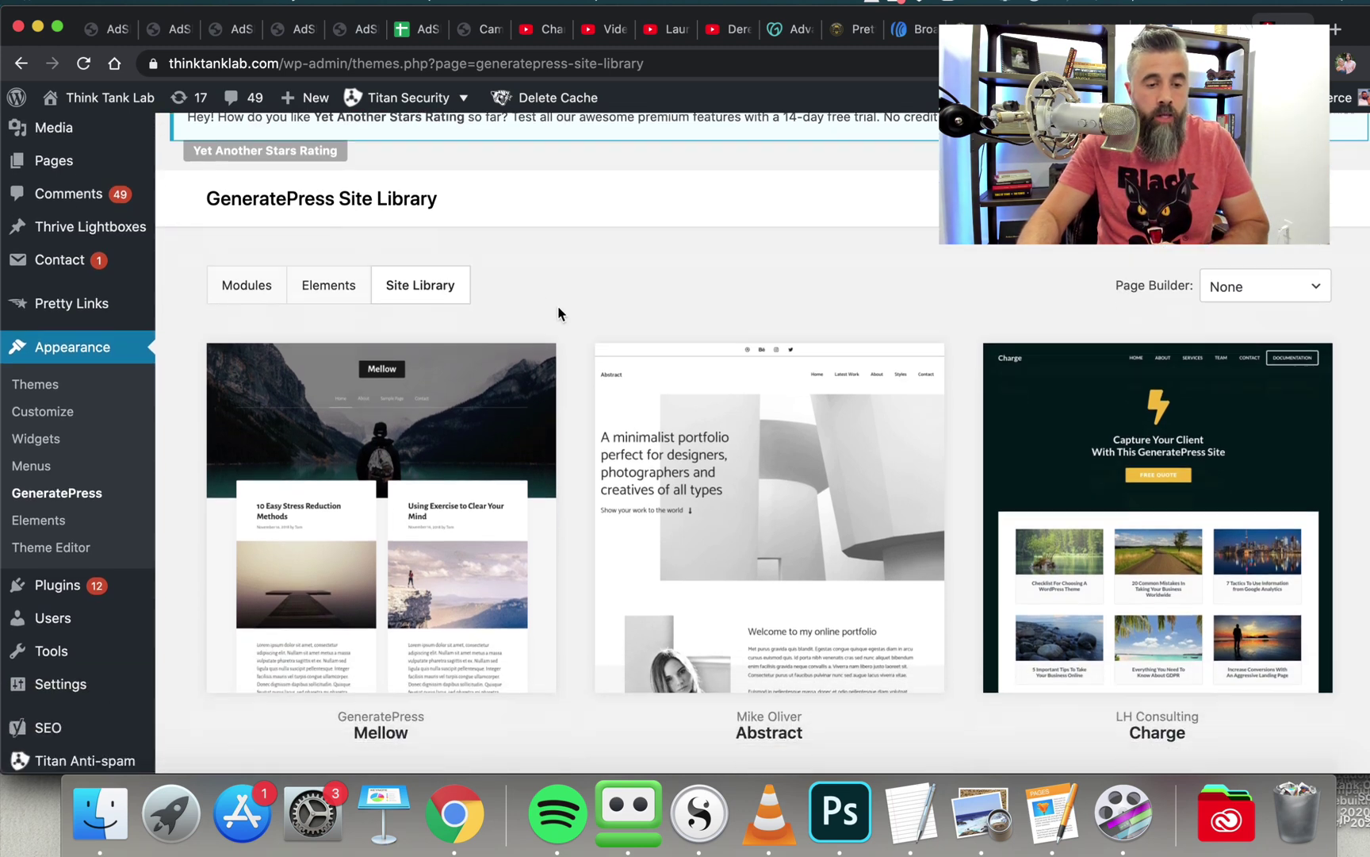
scroll(559, 315, "down", 15)
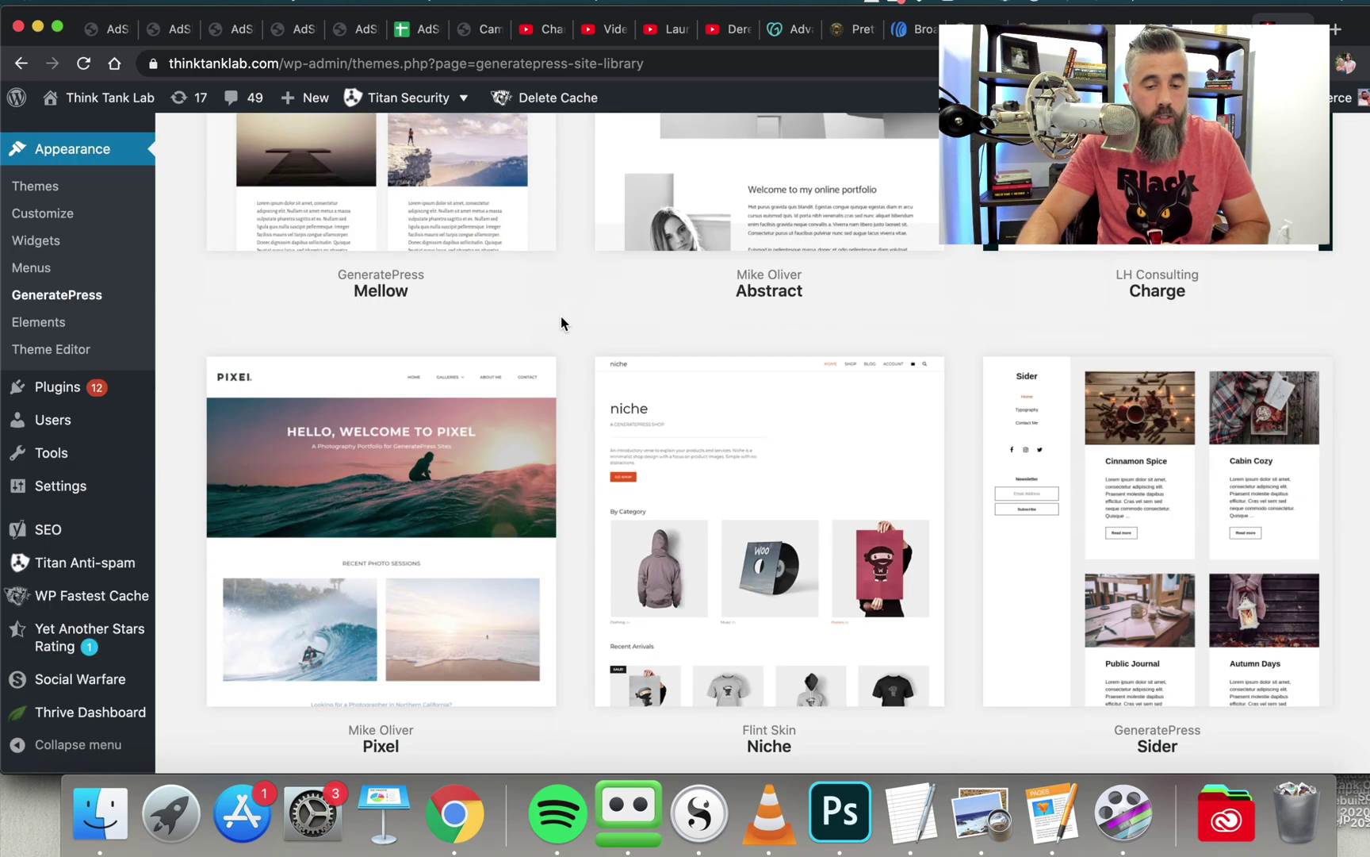
scroll(560, 315, "down", 8)
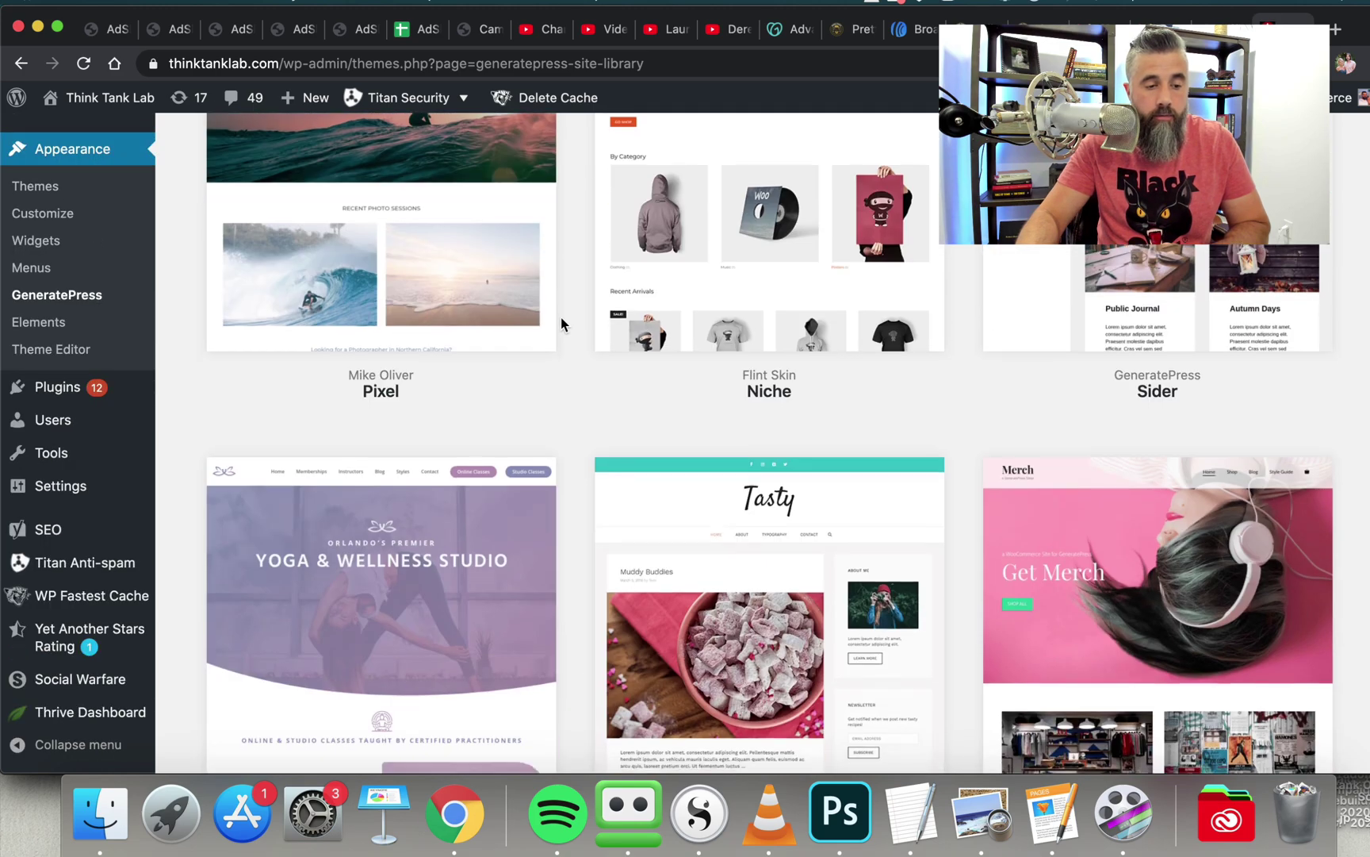
scroll(560, 317, "up", 14)
scroll(558, 317, "down", 20)
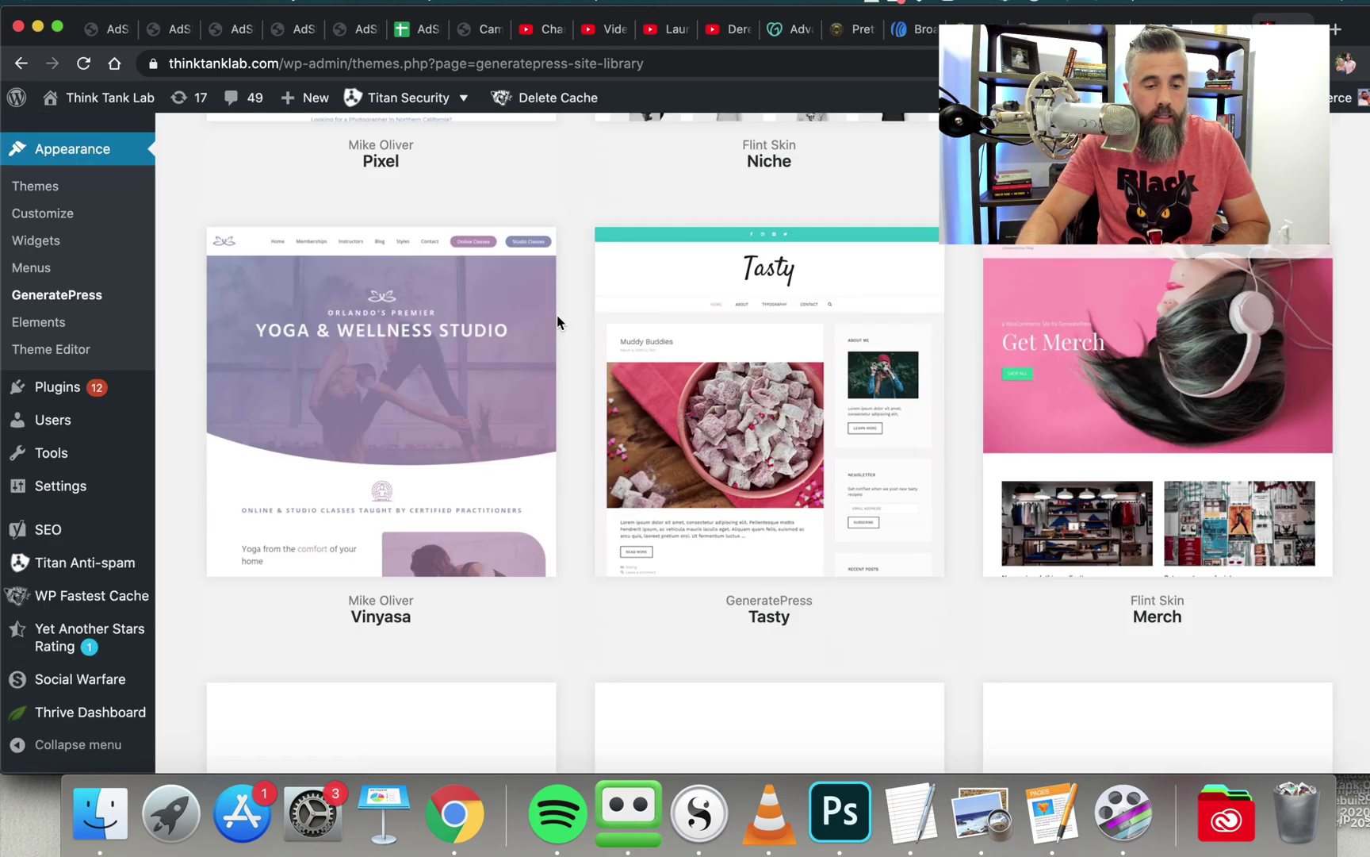
scroll(557, 320, "down", 6)
scroll(557, 318, "up", 9)
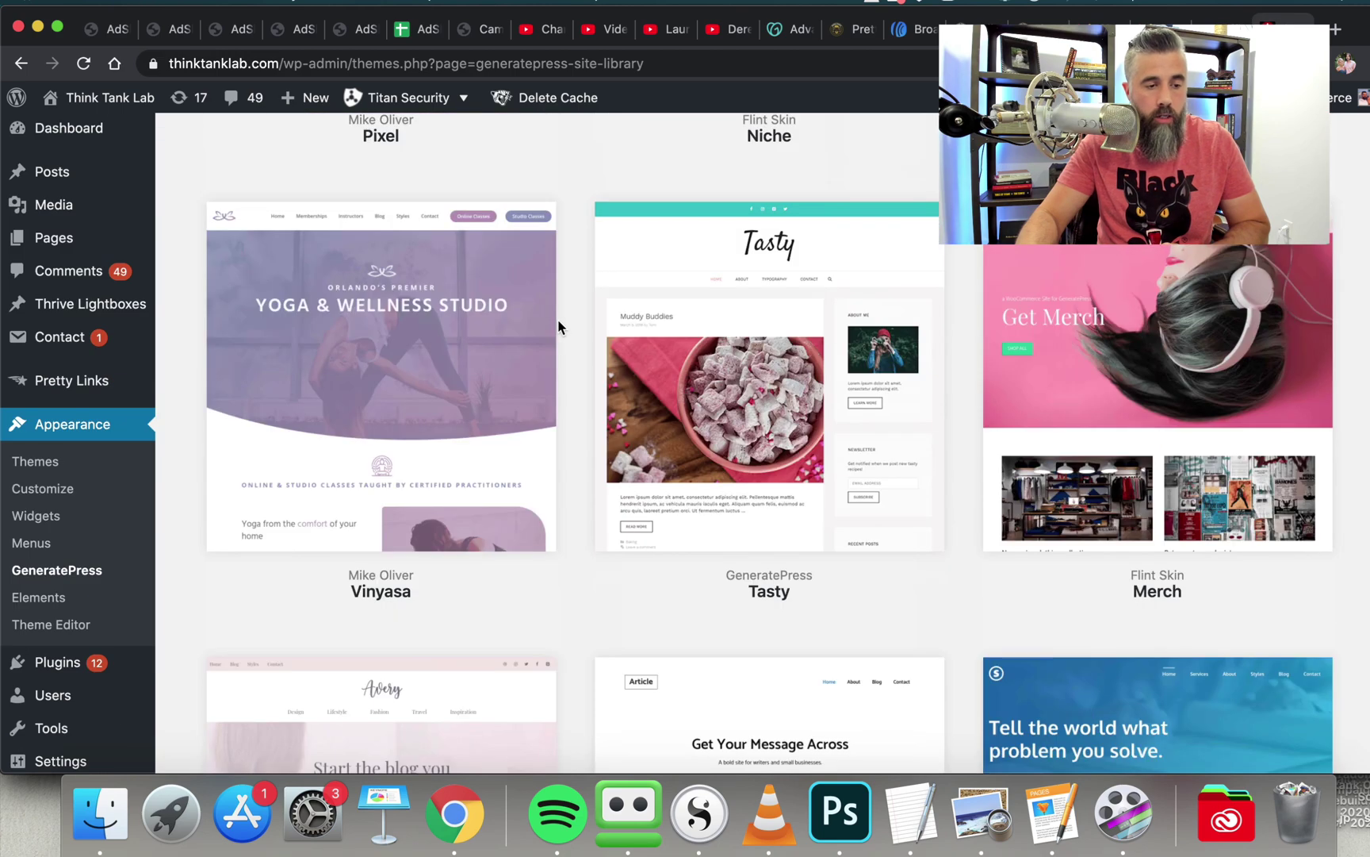
scroll(557, 319, "up", 2)
mouse_move(381, 375)
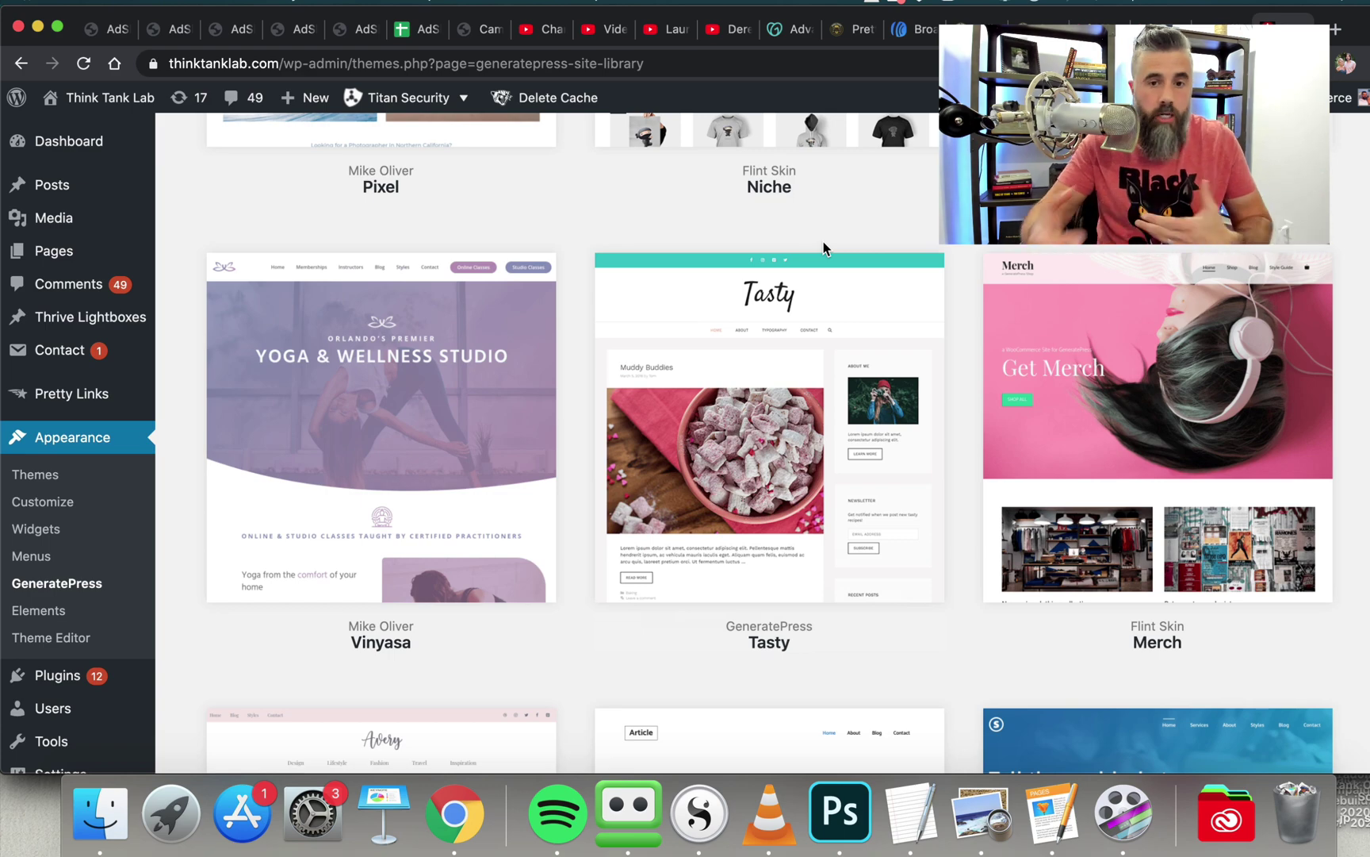
scroll(764, 307, "down", 8)
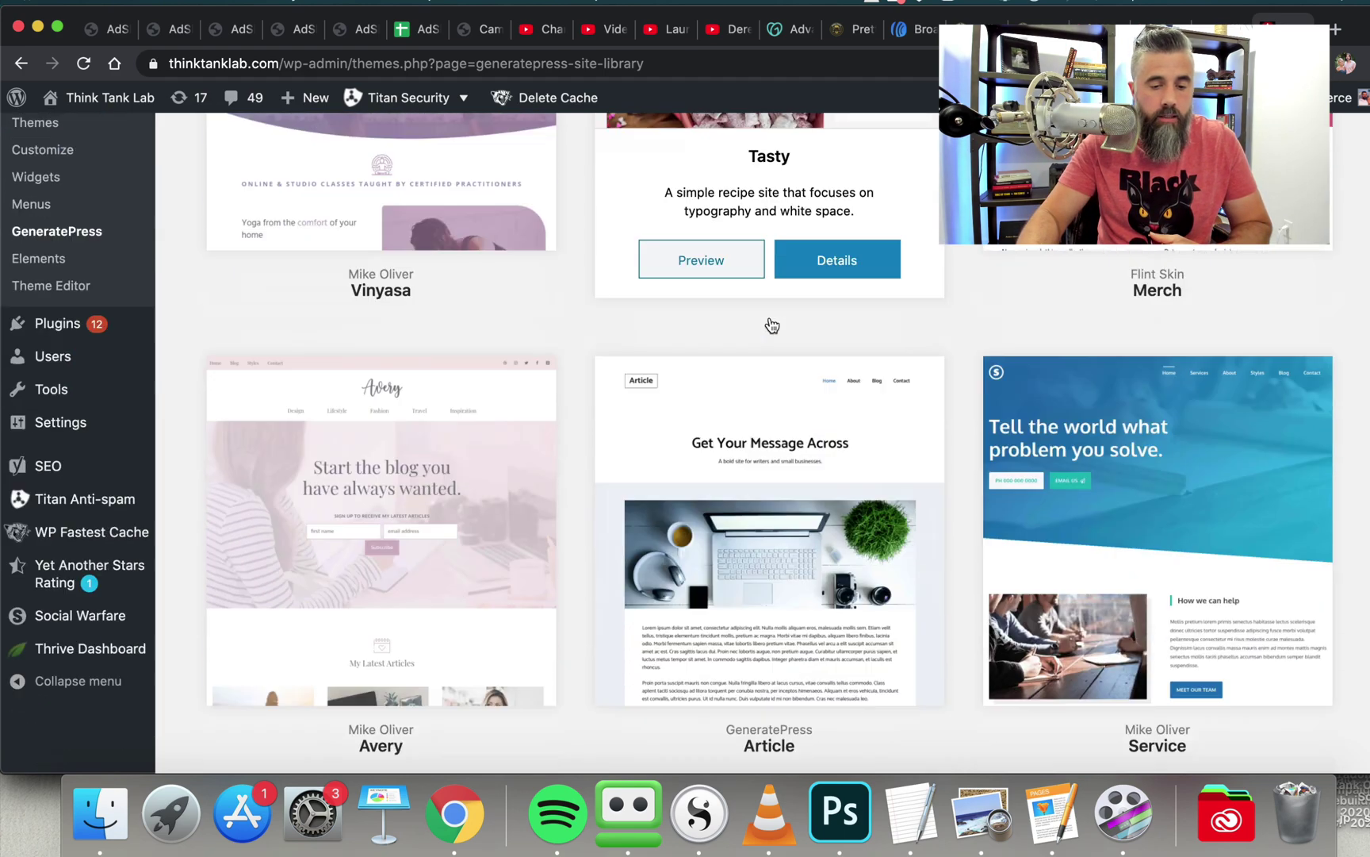
scroll(1009, 410, "down", 8)
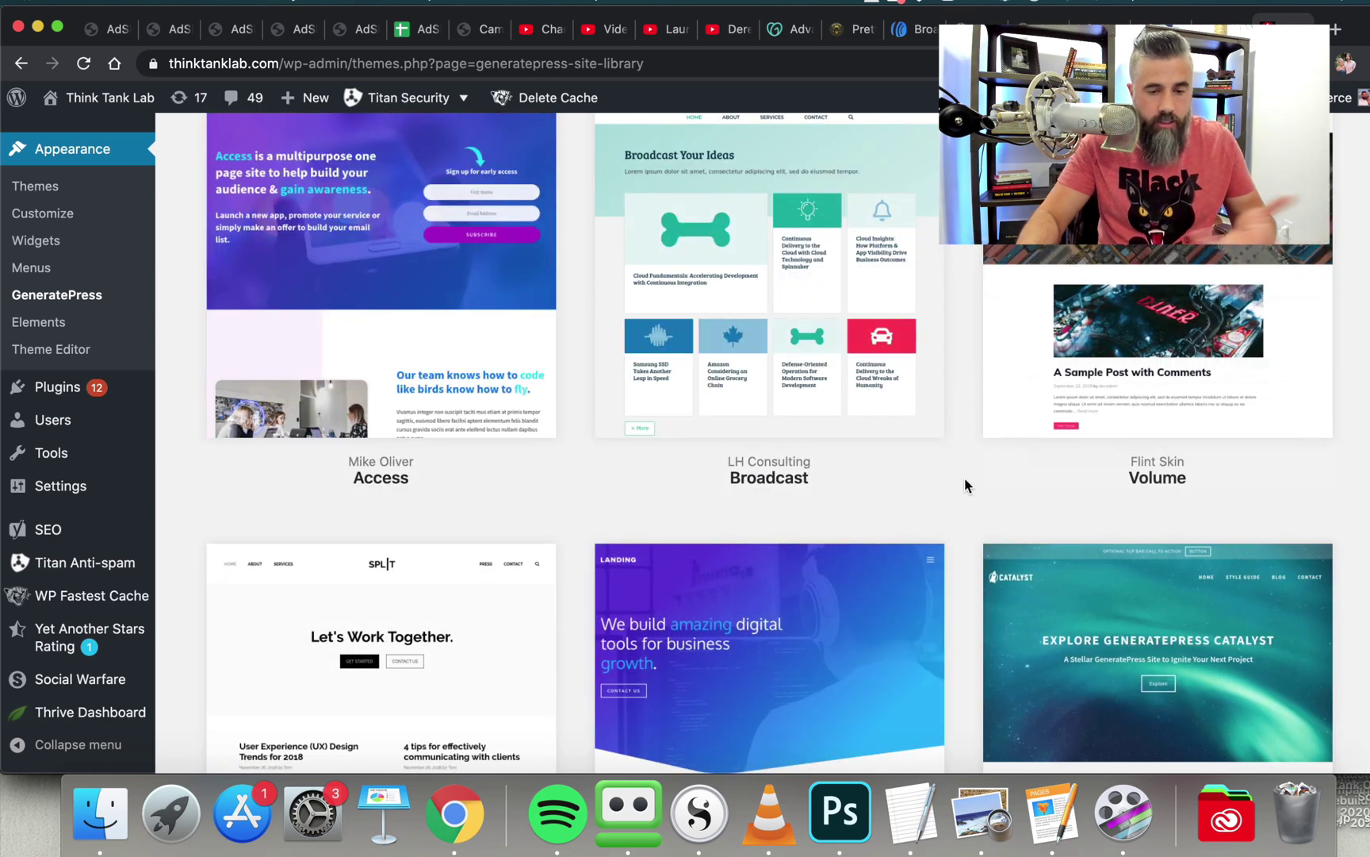
scroll(965, 482, "down", 10)
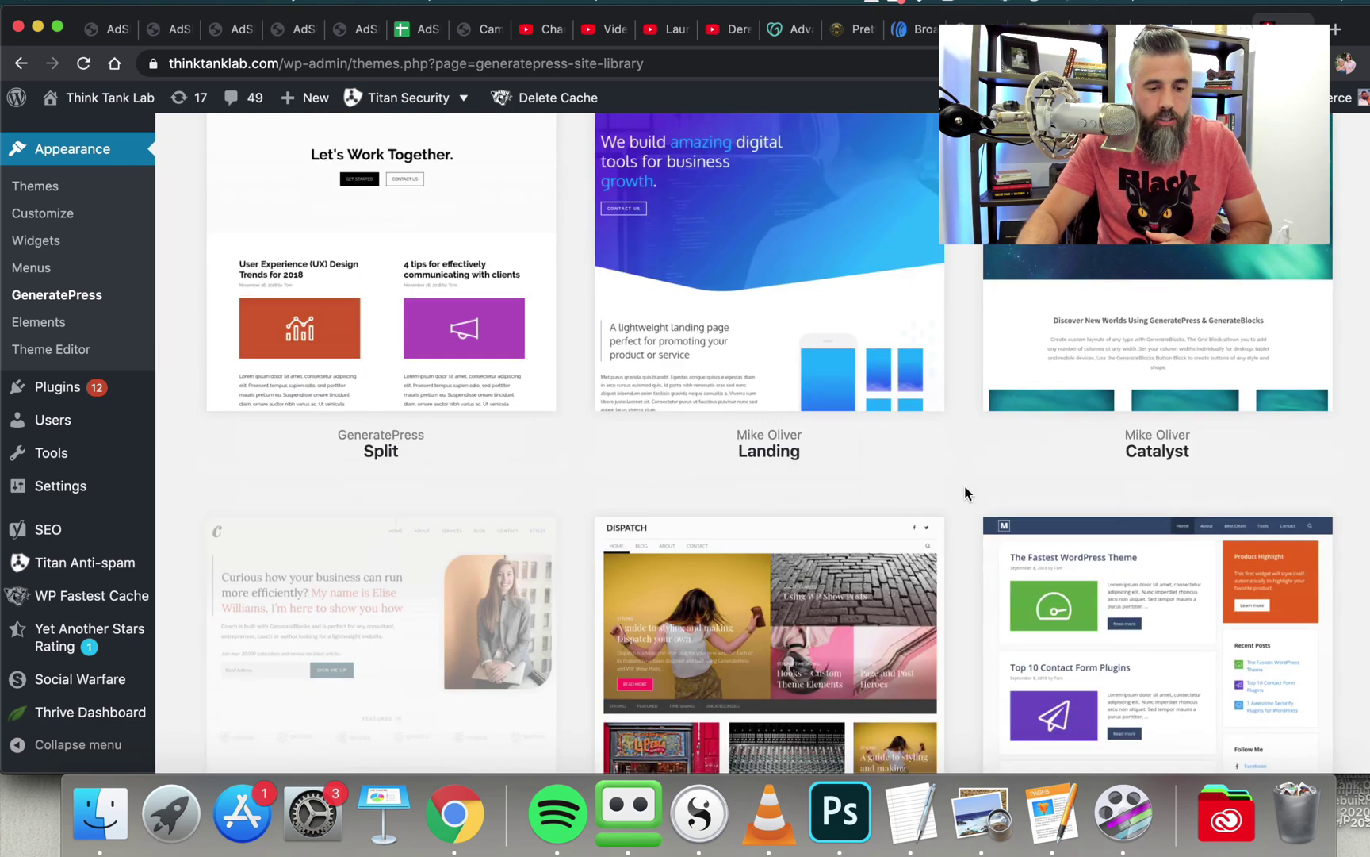
scroll(965, 488, "down", 8)
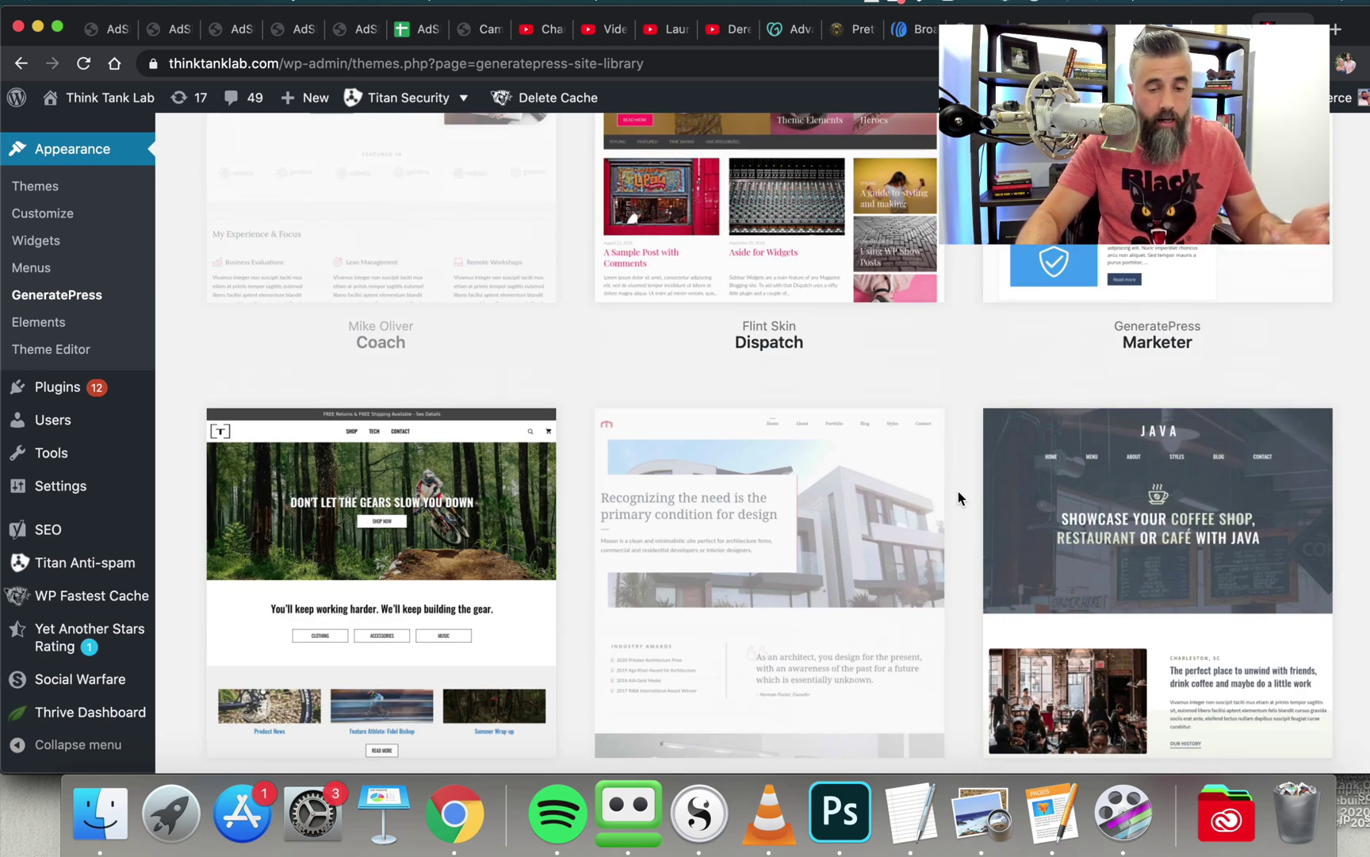
scroll(958, 498, "down", 8)
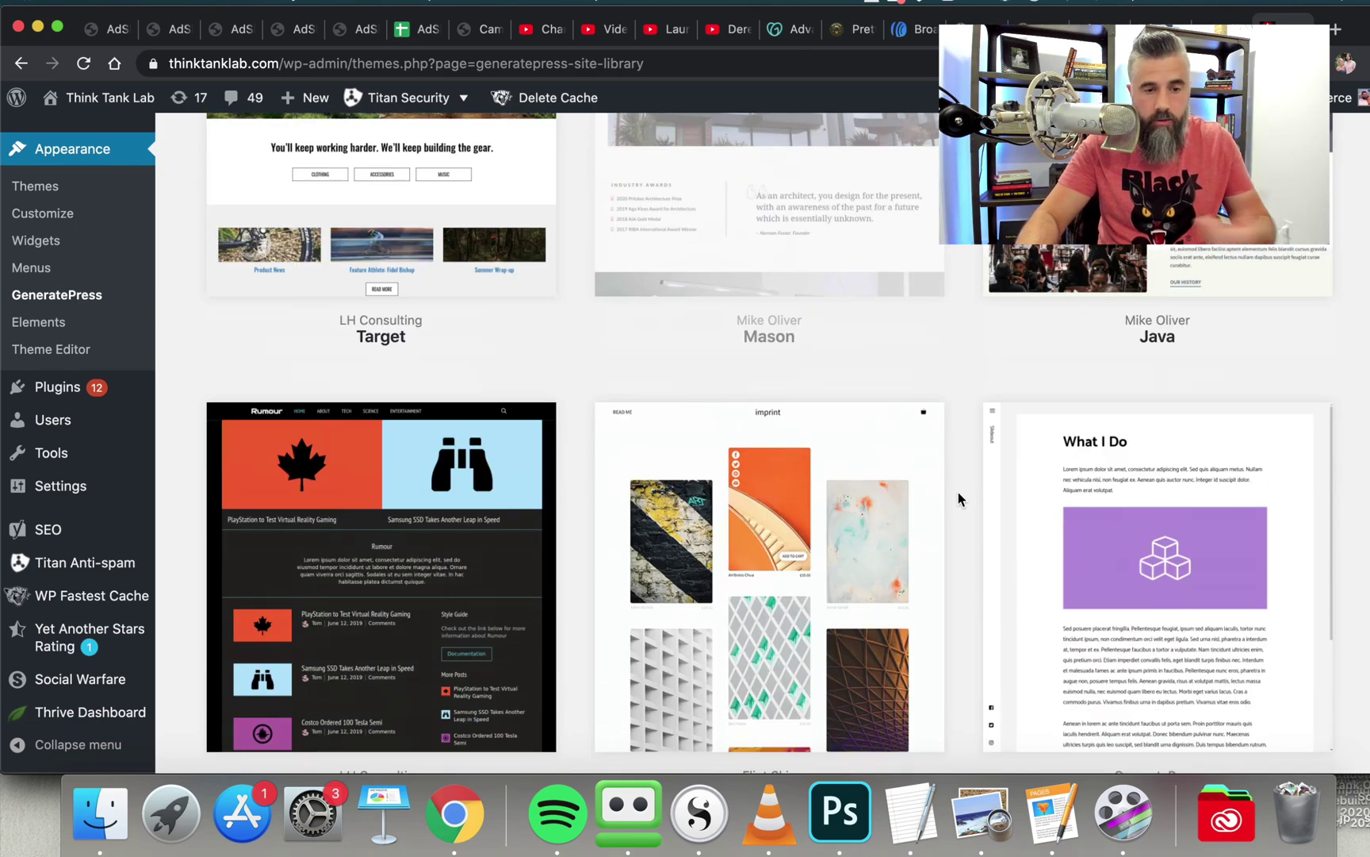
scroll(958, 492, "up", 15)
scroll(959, 484, "up", 20)
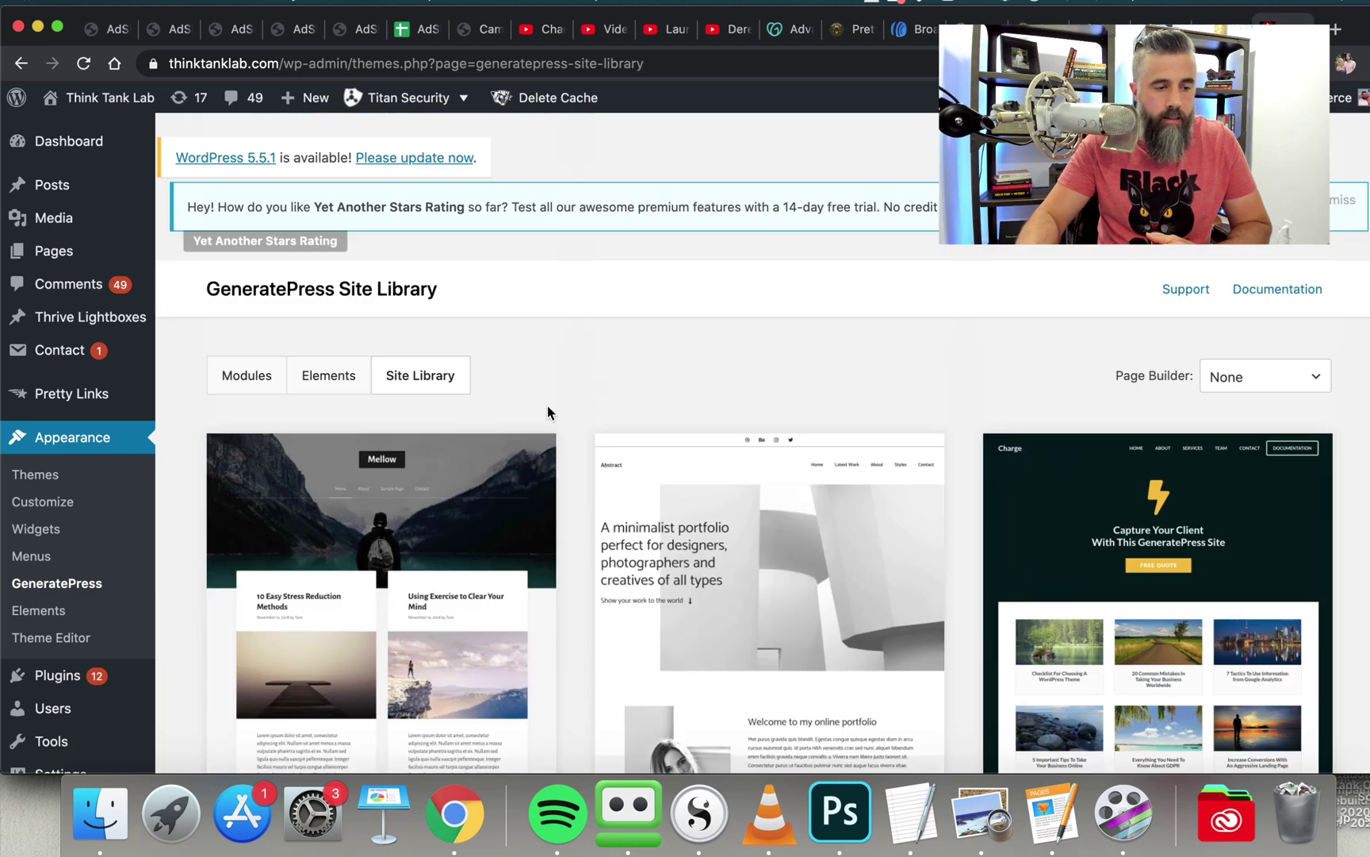
Step: Review the GP Premium modules from Backgrounds to WooCommerce and the customization shortcuts beside them
left_click(221, 377)
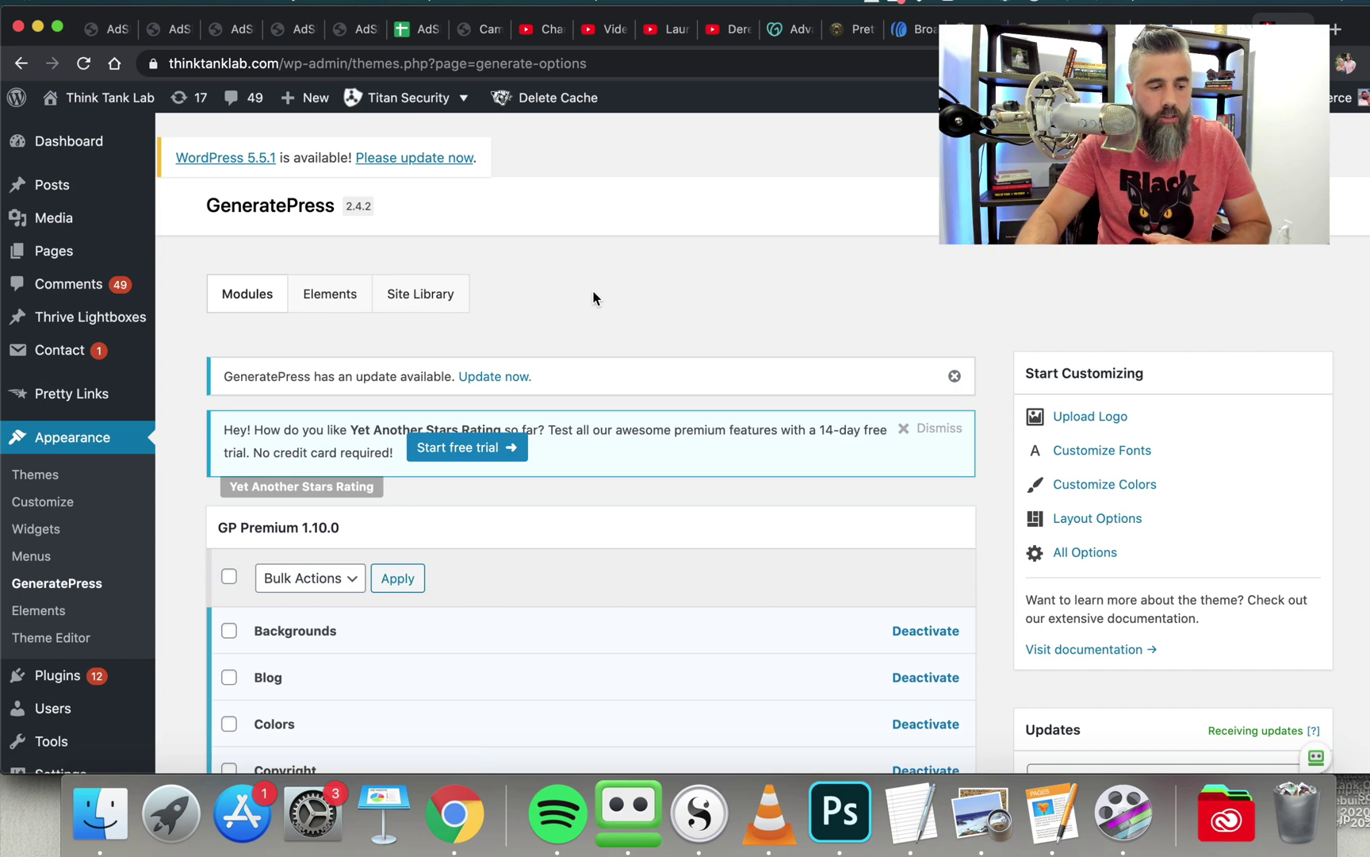
scroll(593, 289, "down", 3)
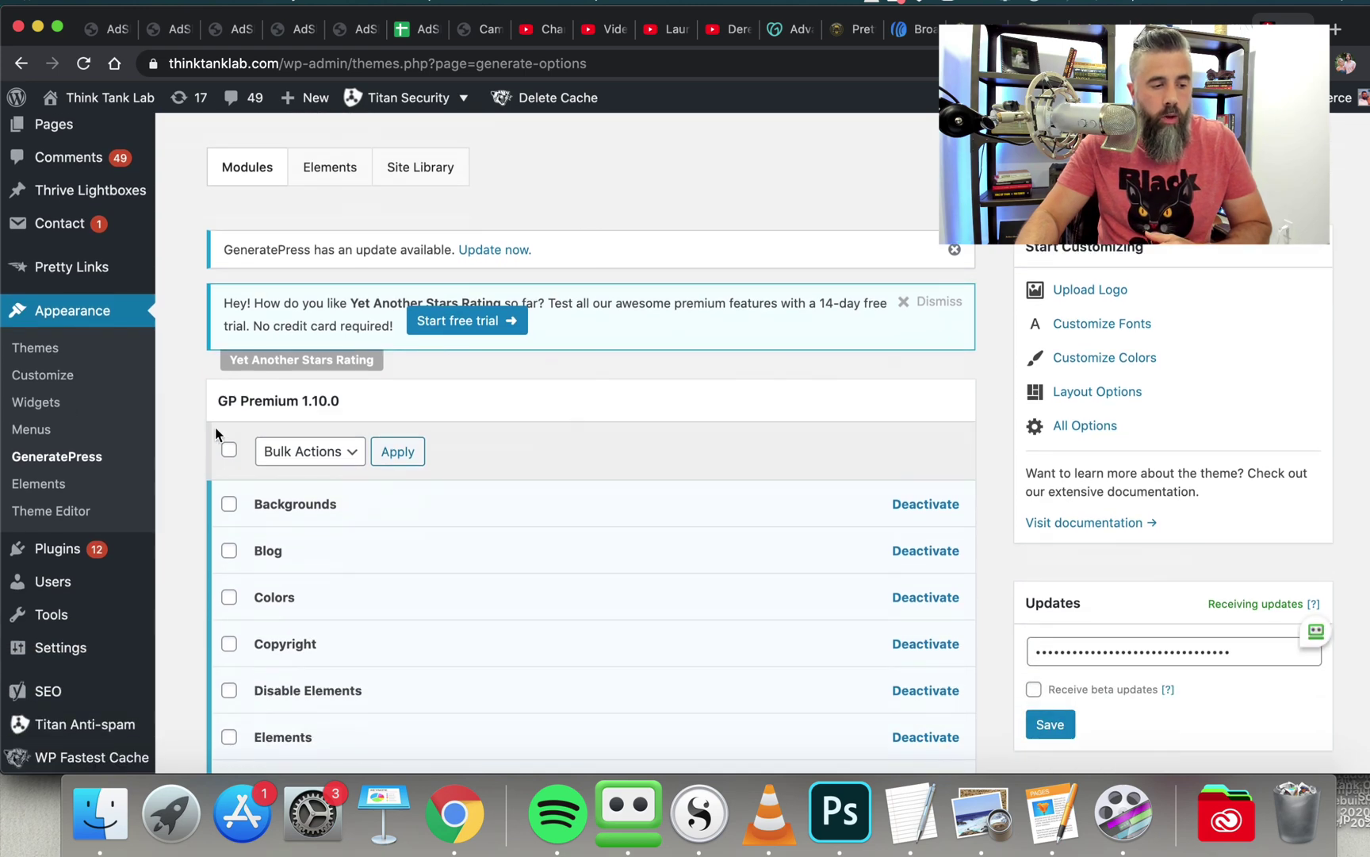
scroll(202, 443, "down", 3)
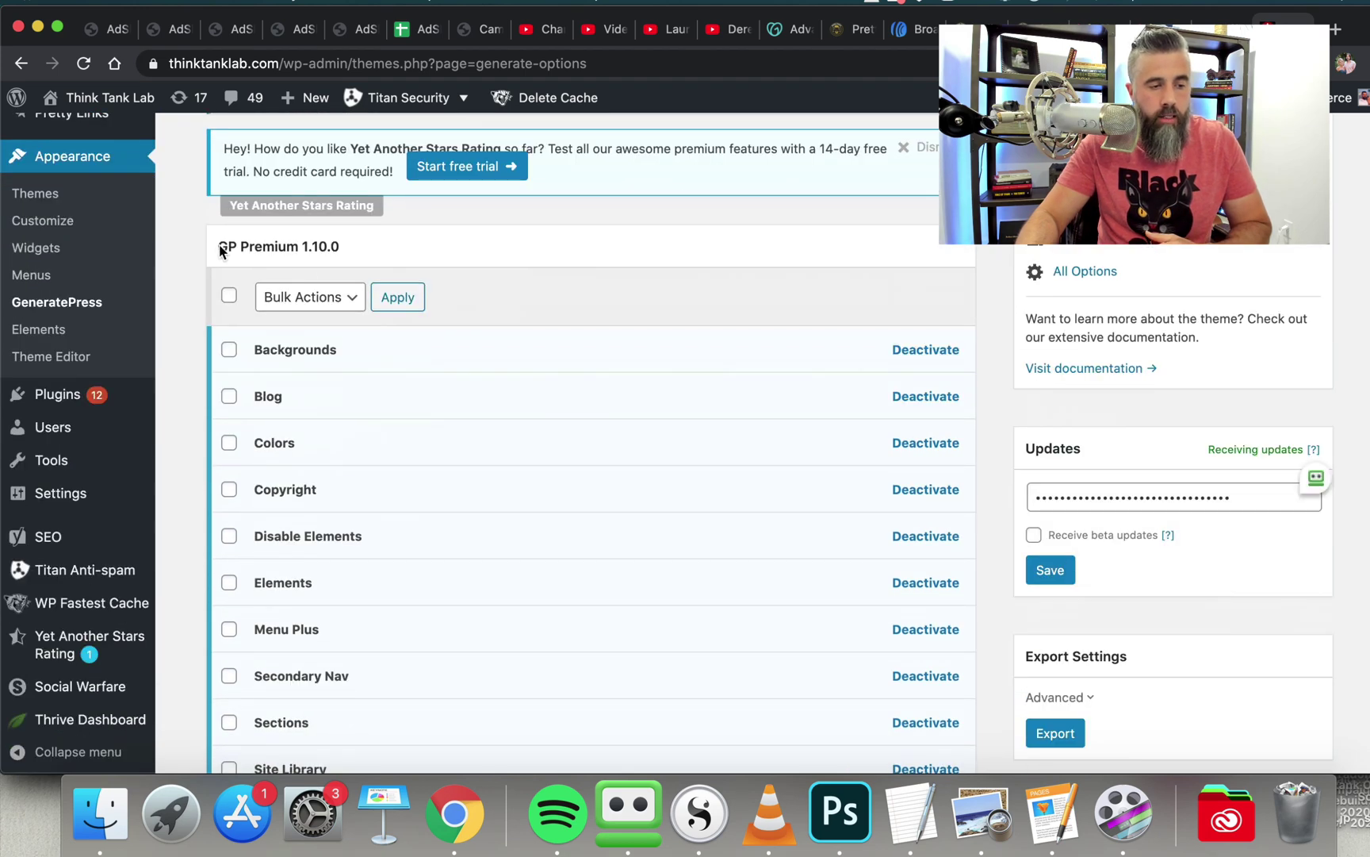
scroll(179, 309, "down", 1)
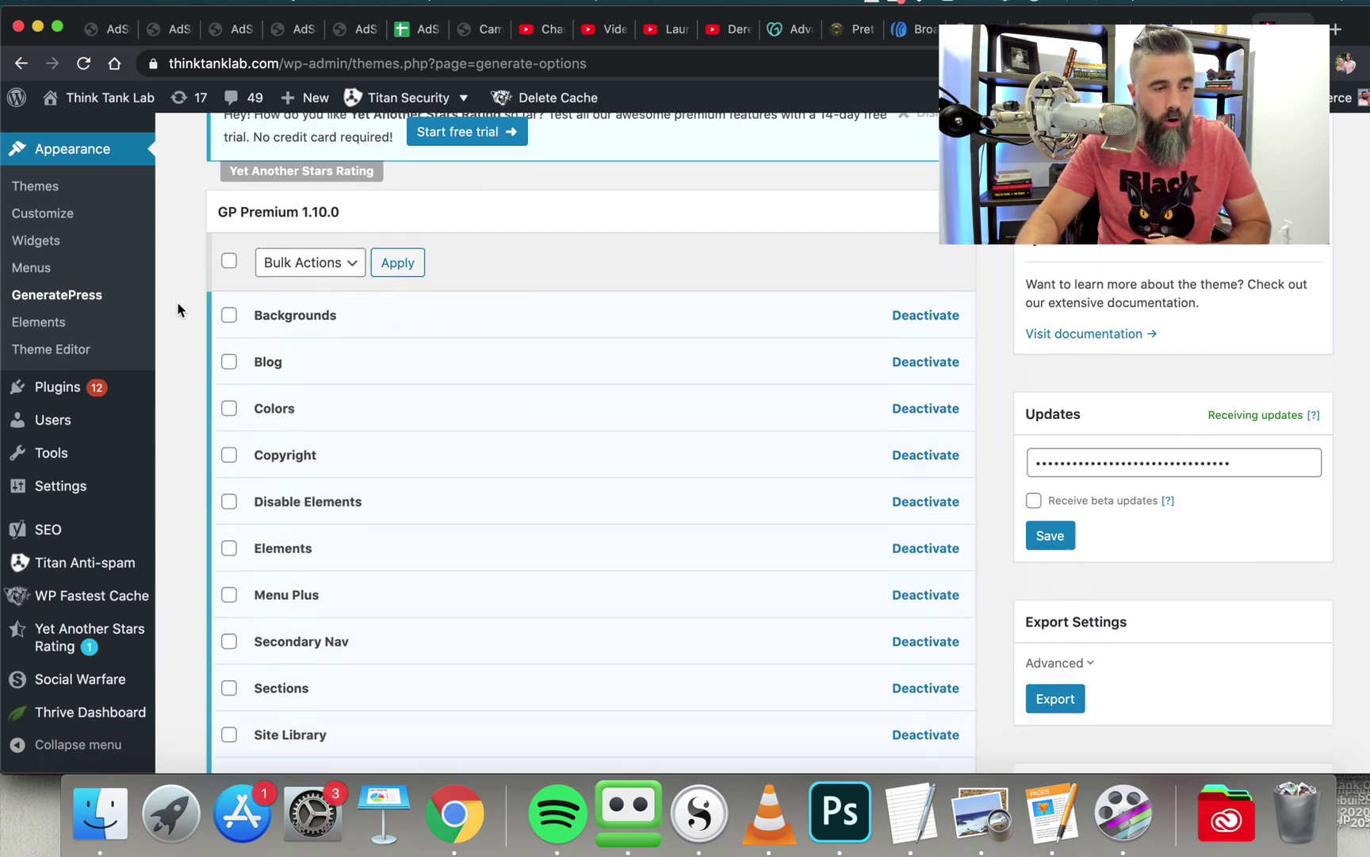
scroll(181, 308, "up", 1)
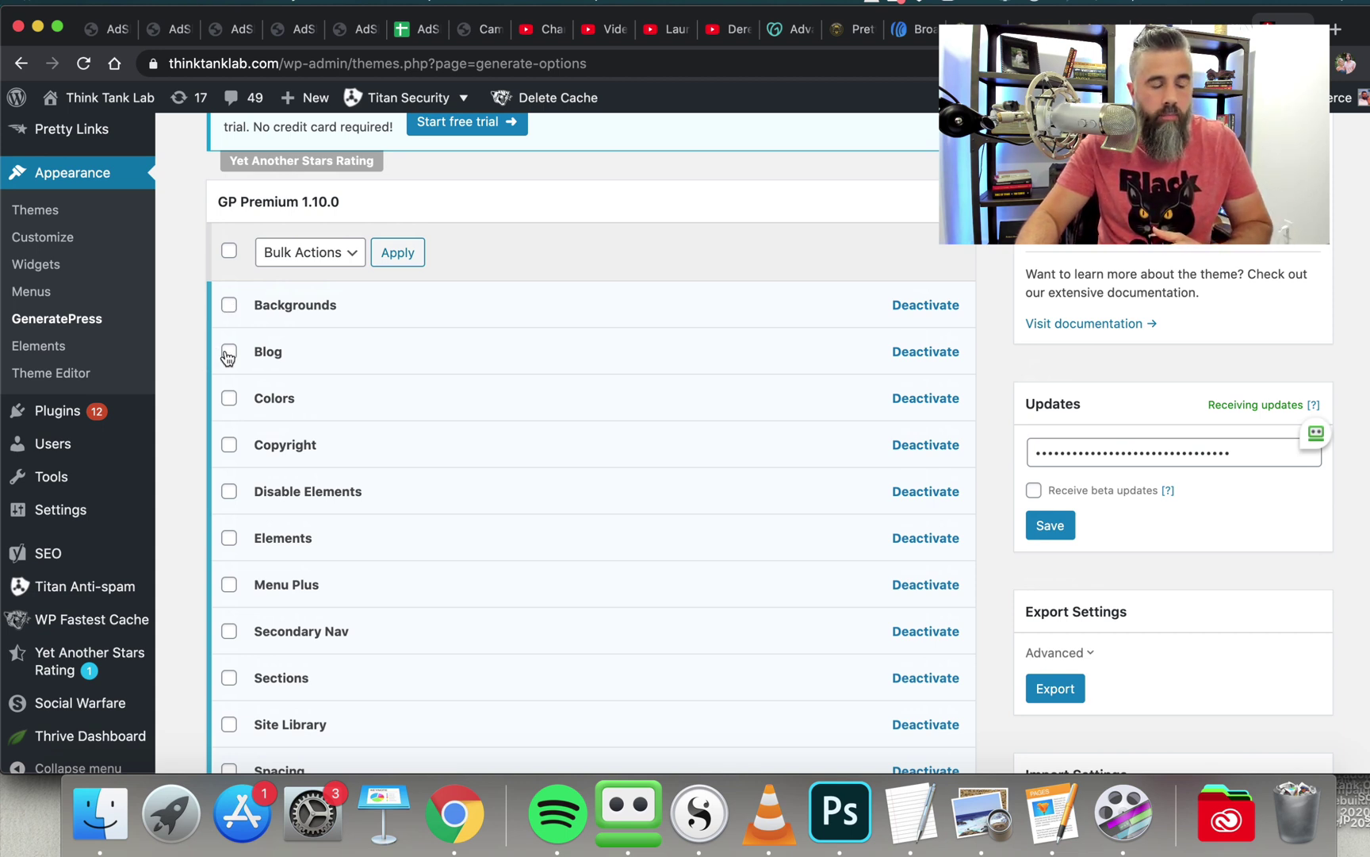
scroll(199, 365, "down", 2)
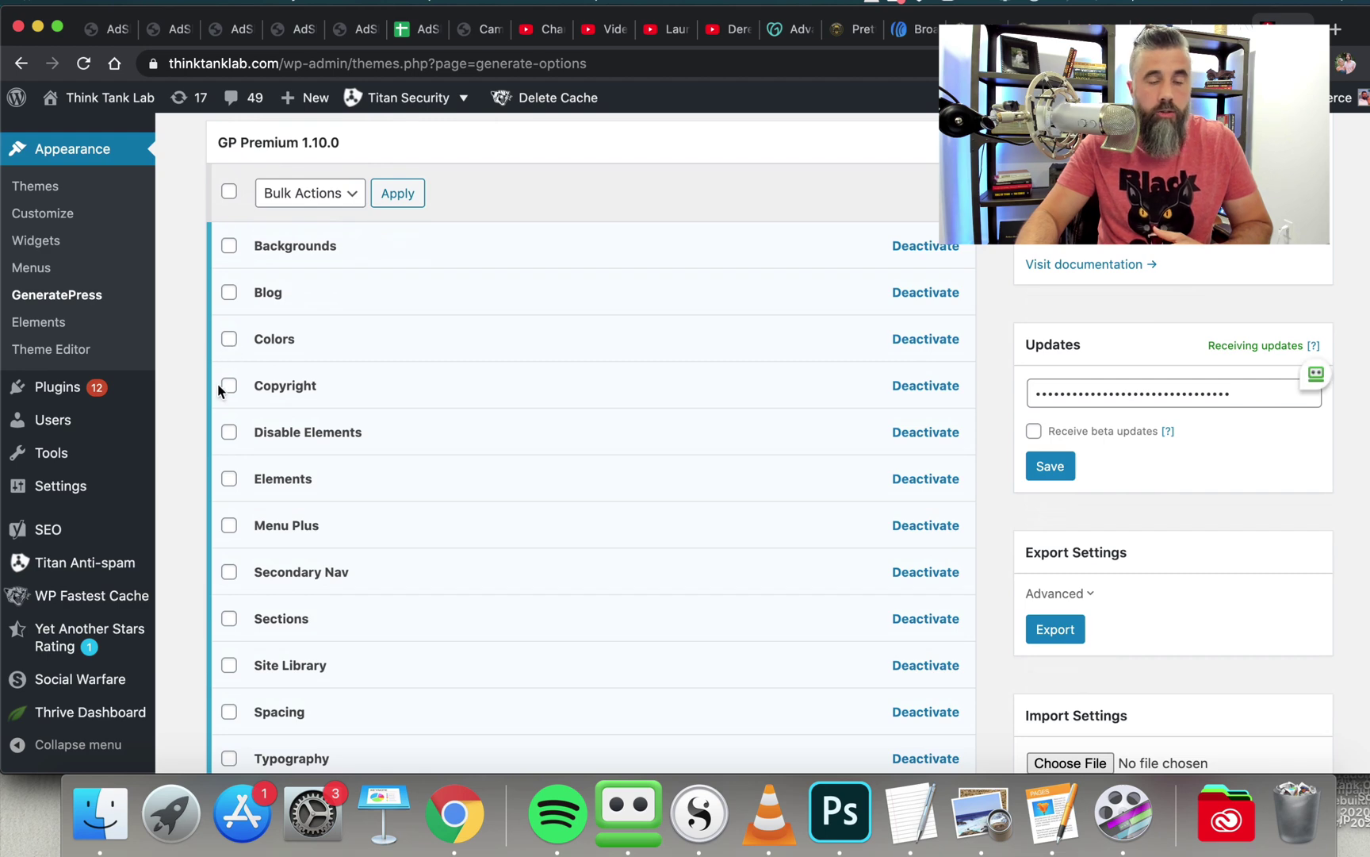
scroll(242, 424, "down", 5)
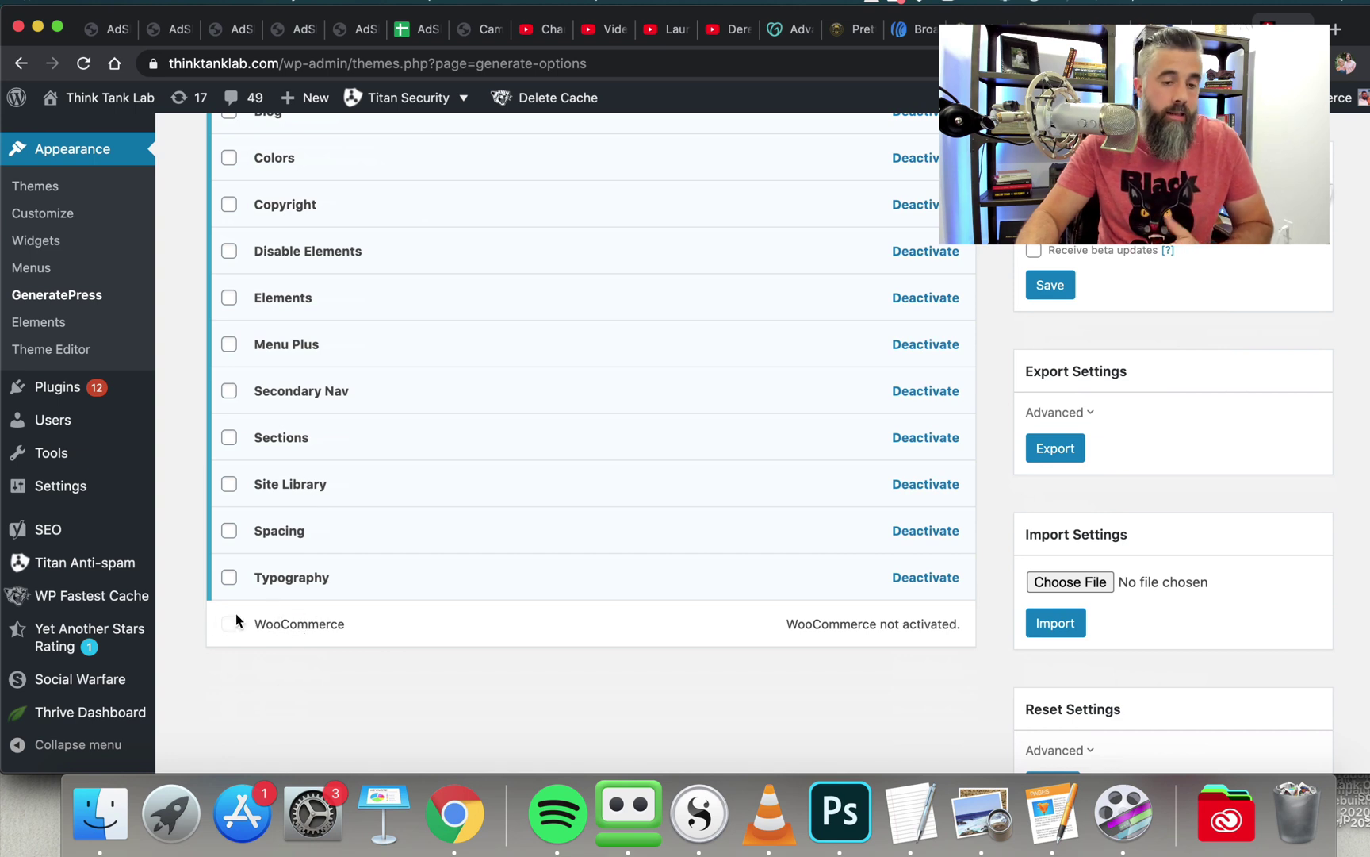
scroll(237, 609, "up", 5)
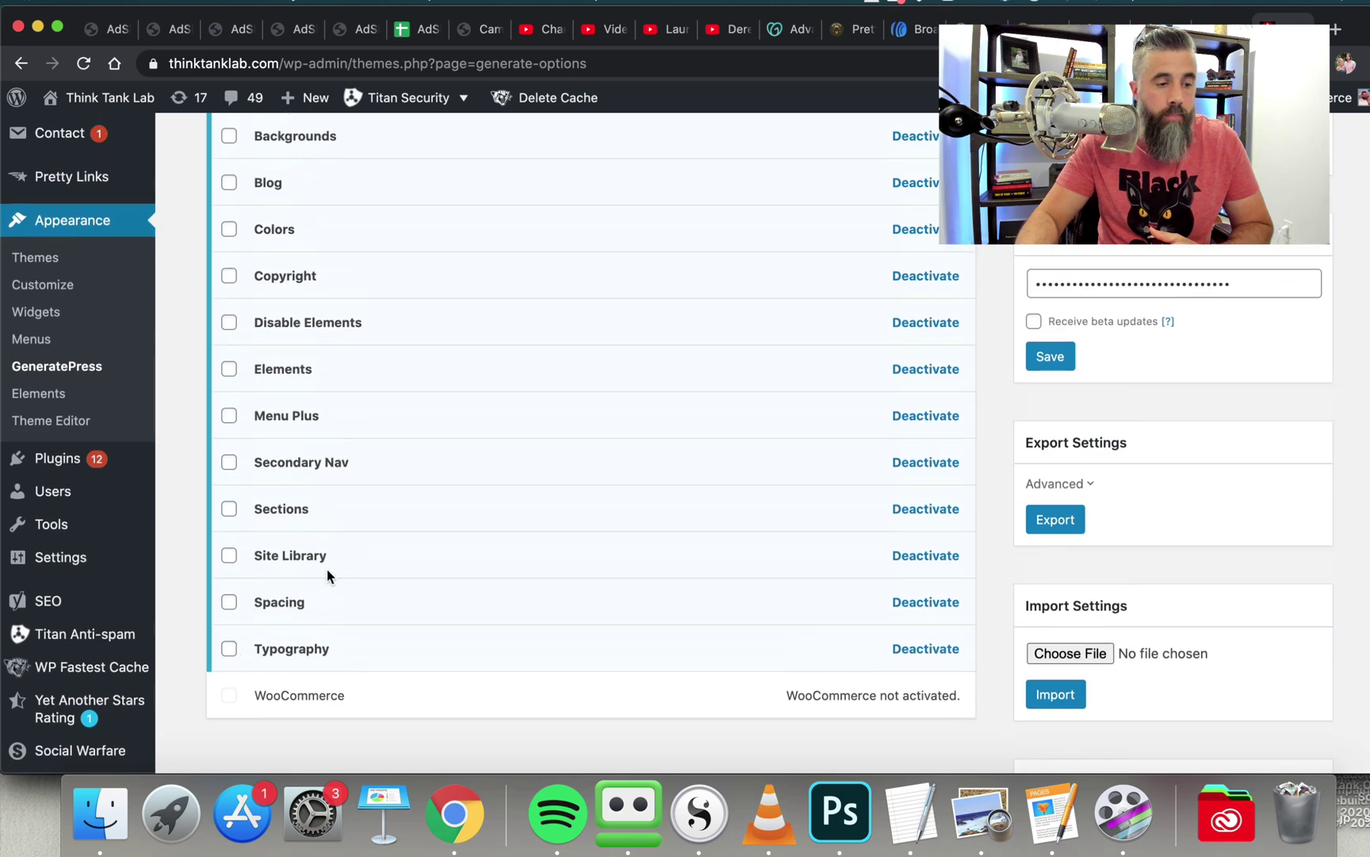
scroll(329, 575, "up", 3)
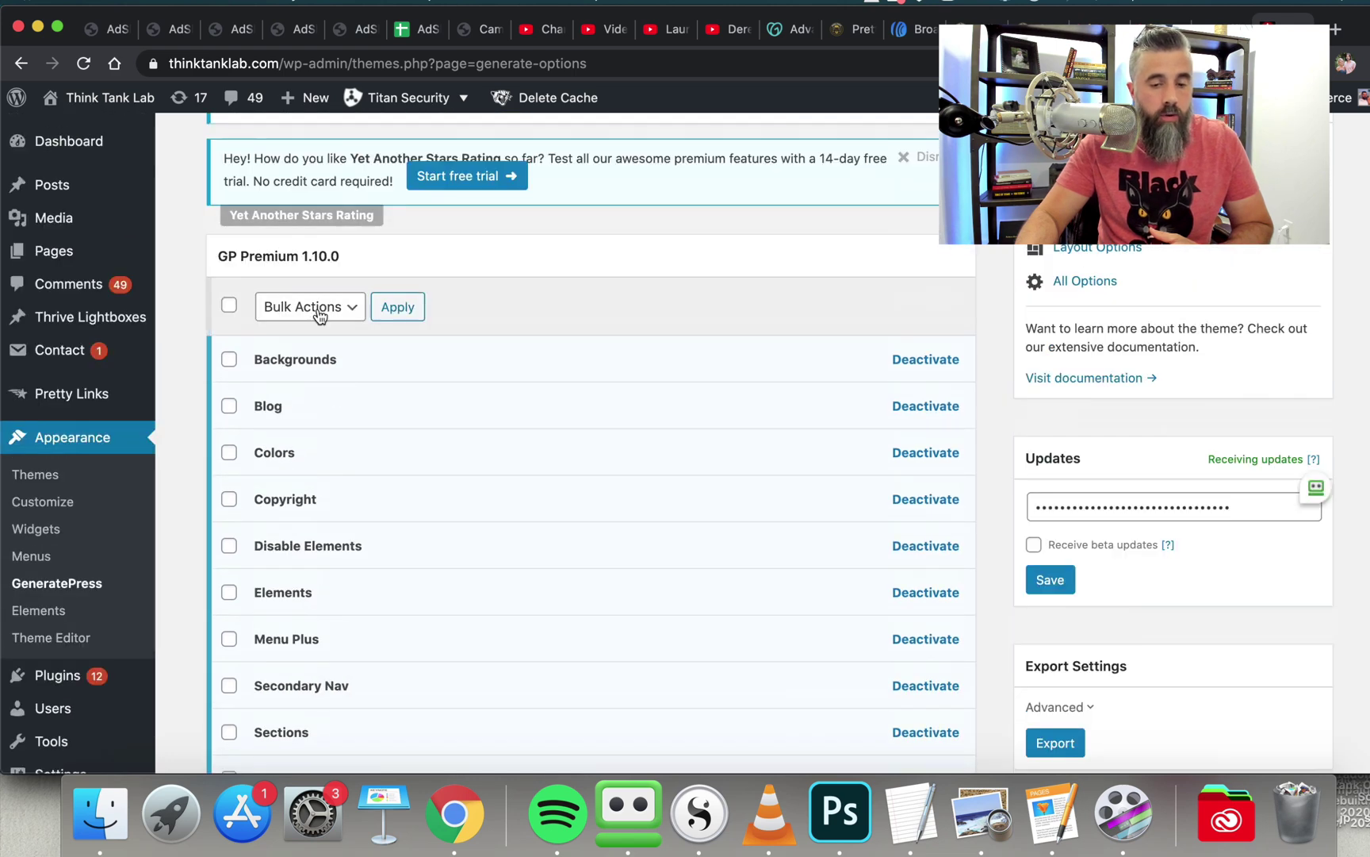
scroll(545, 391, "up", 1)
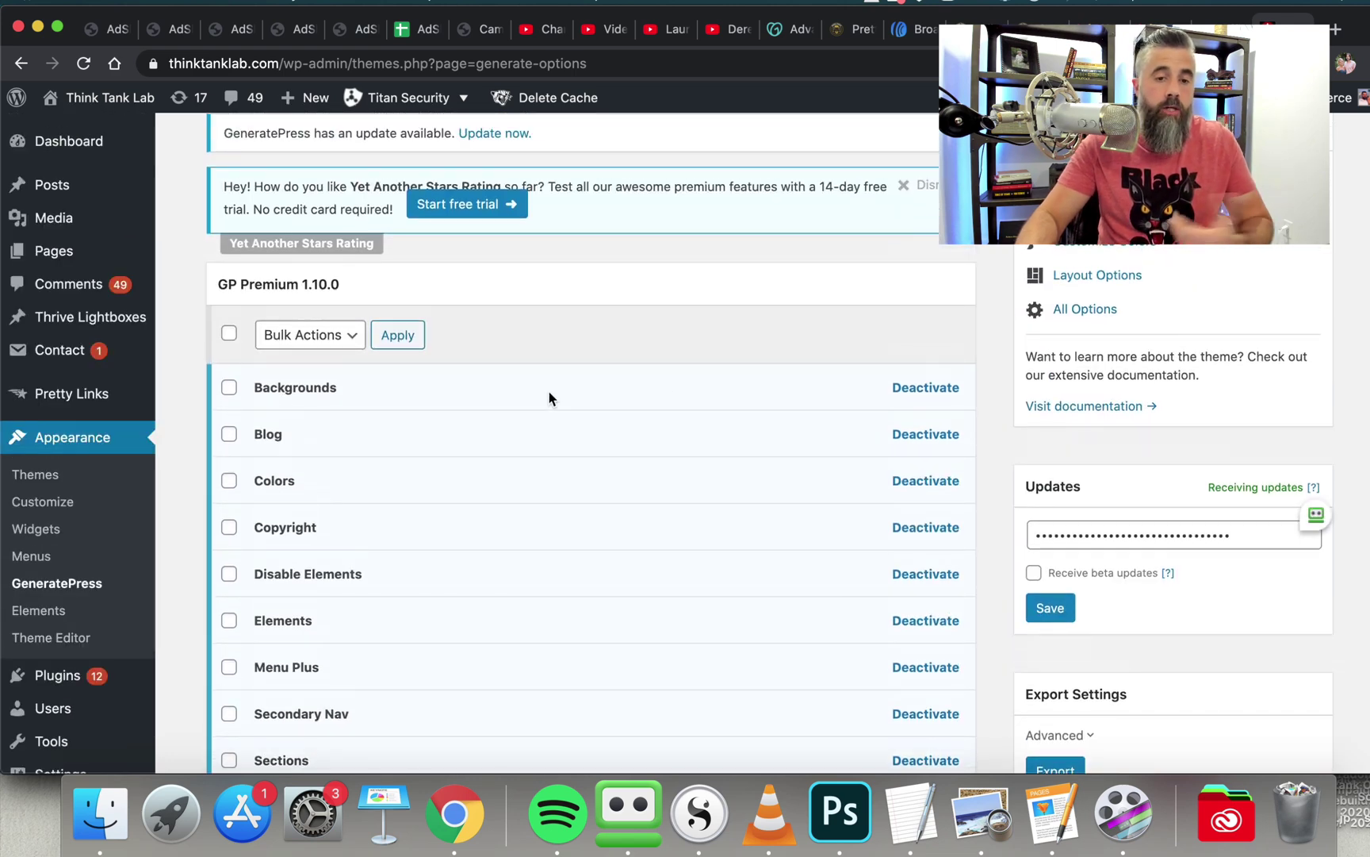
scroll(702, 396, "up", 1)
scroll(703, 392, "up", 1)
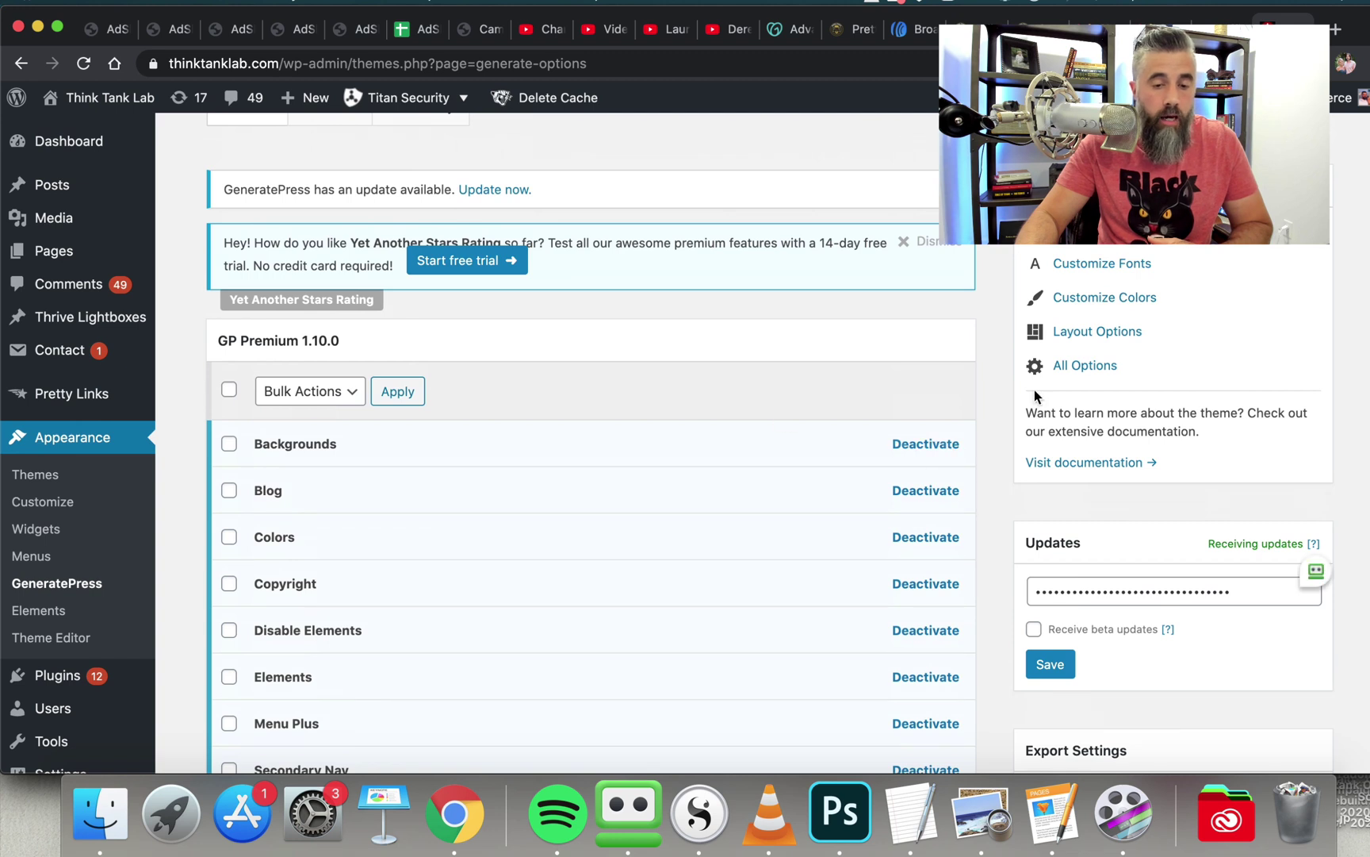
scroll(904, 365, "up", 2)
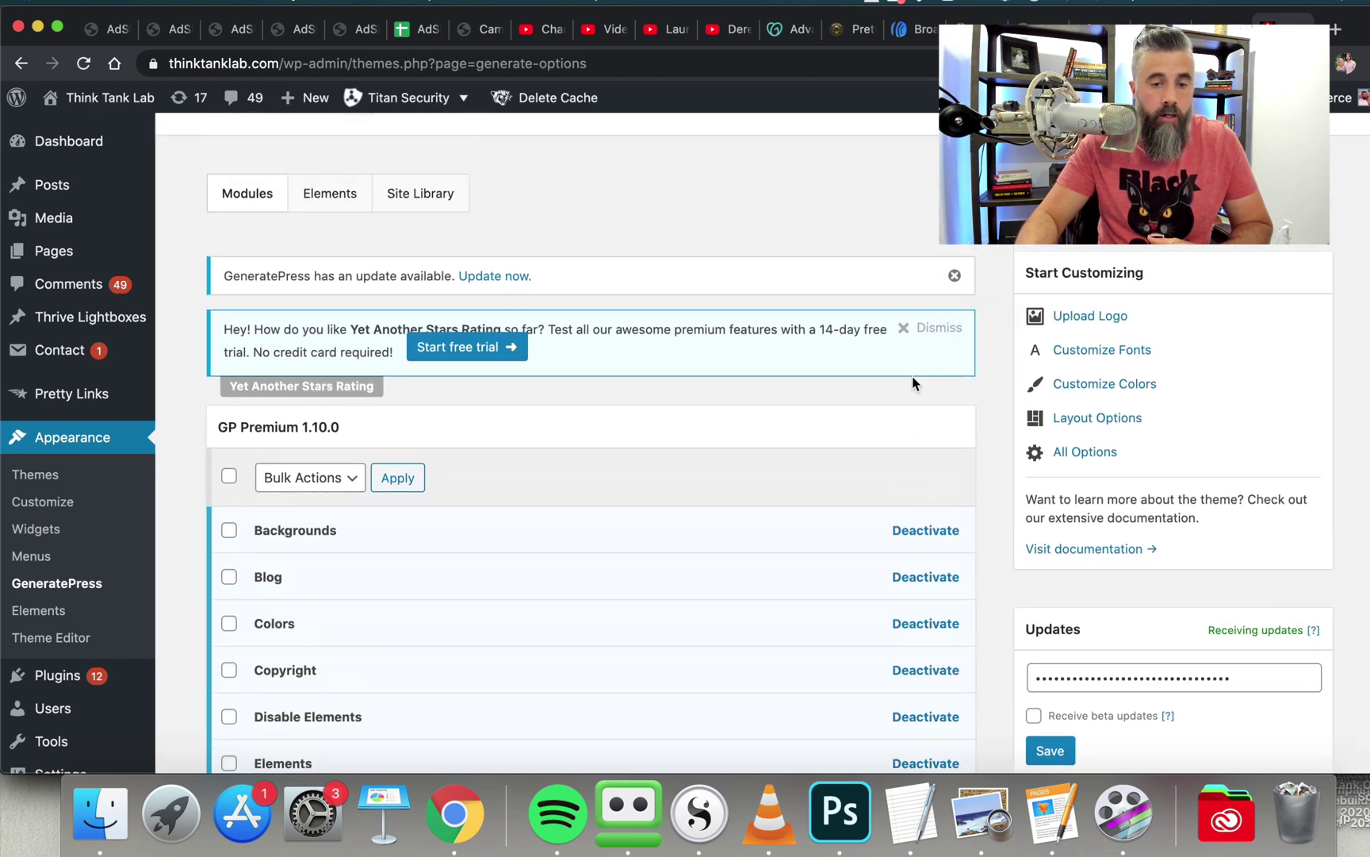
Step: Open the full set of GeneratePress customization options and show the Site Identity settings
left_click(1089, 453)
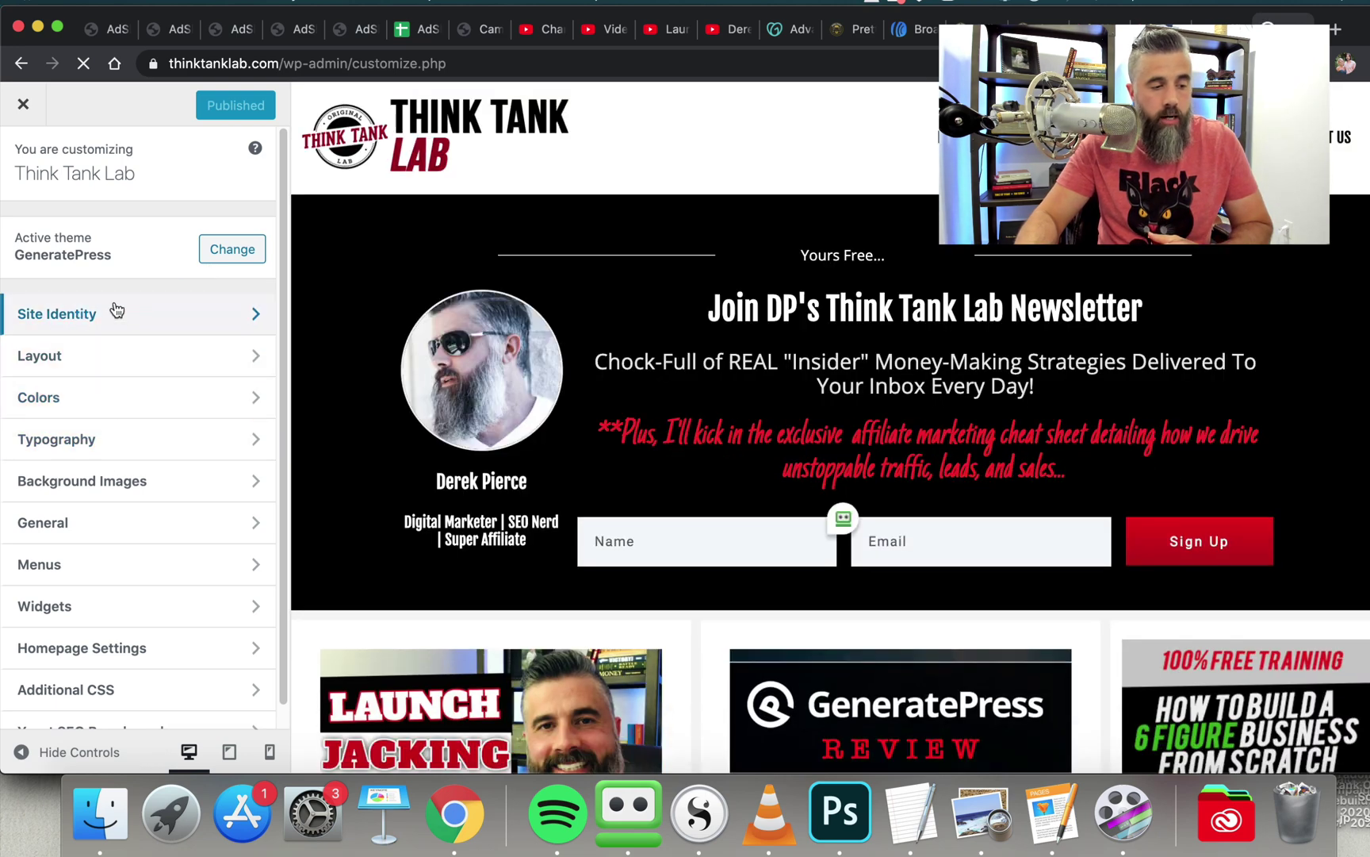
left_click(92, 315)
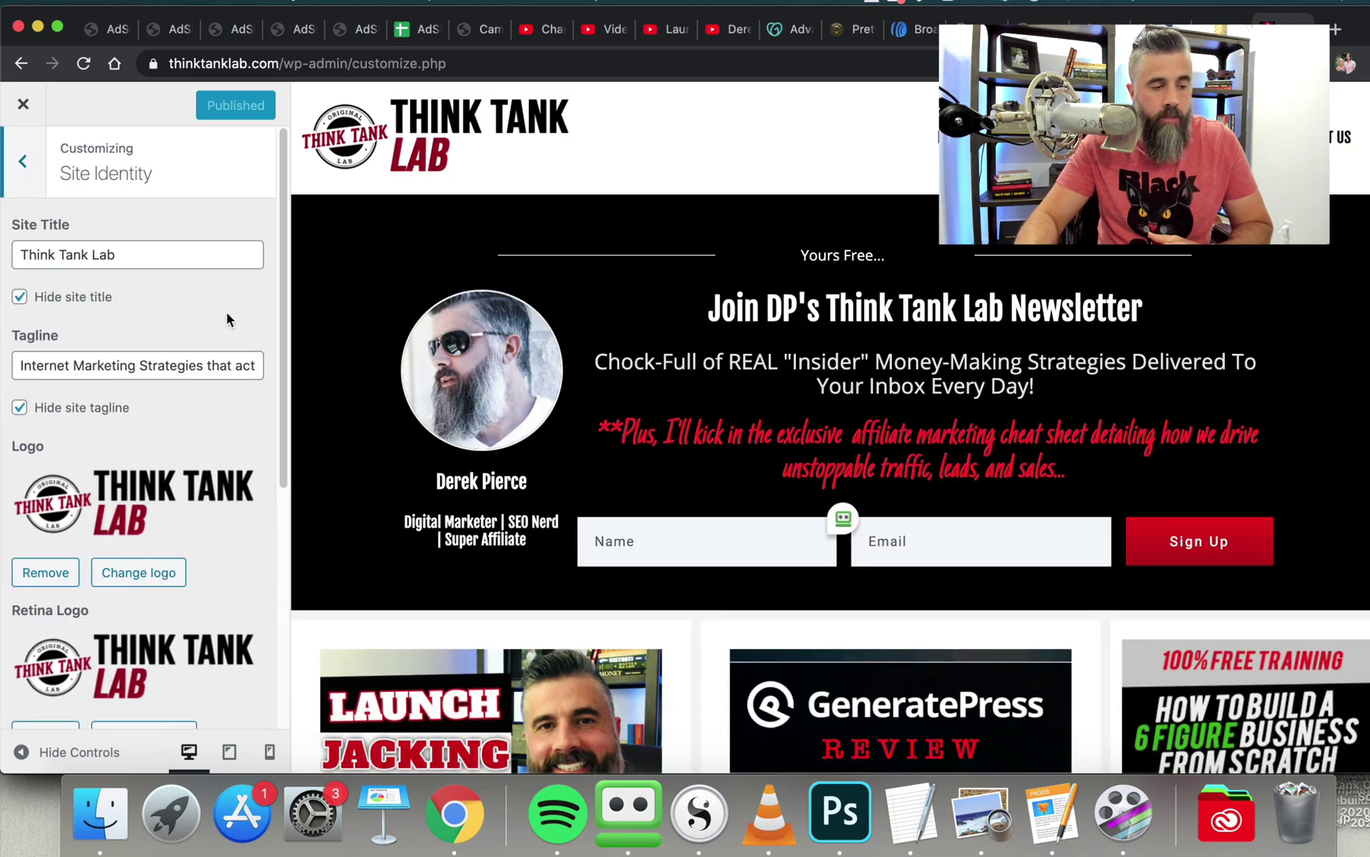
Step: Look over the Site Identity settings and the available Layout sections in the customizer
scroll(223, 321, "down", 3)
scroll(215, 326, "up", 3)
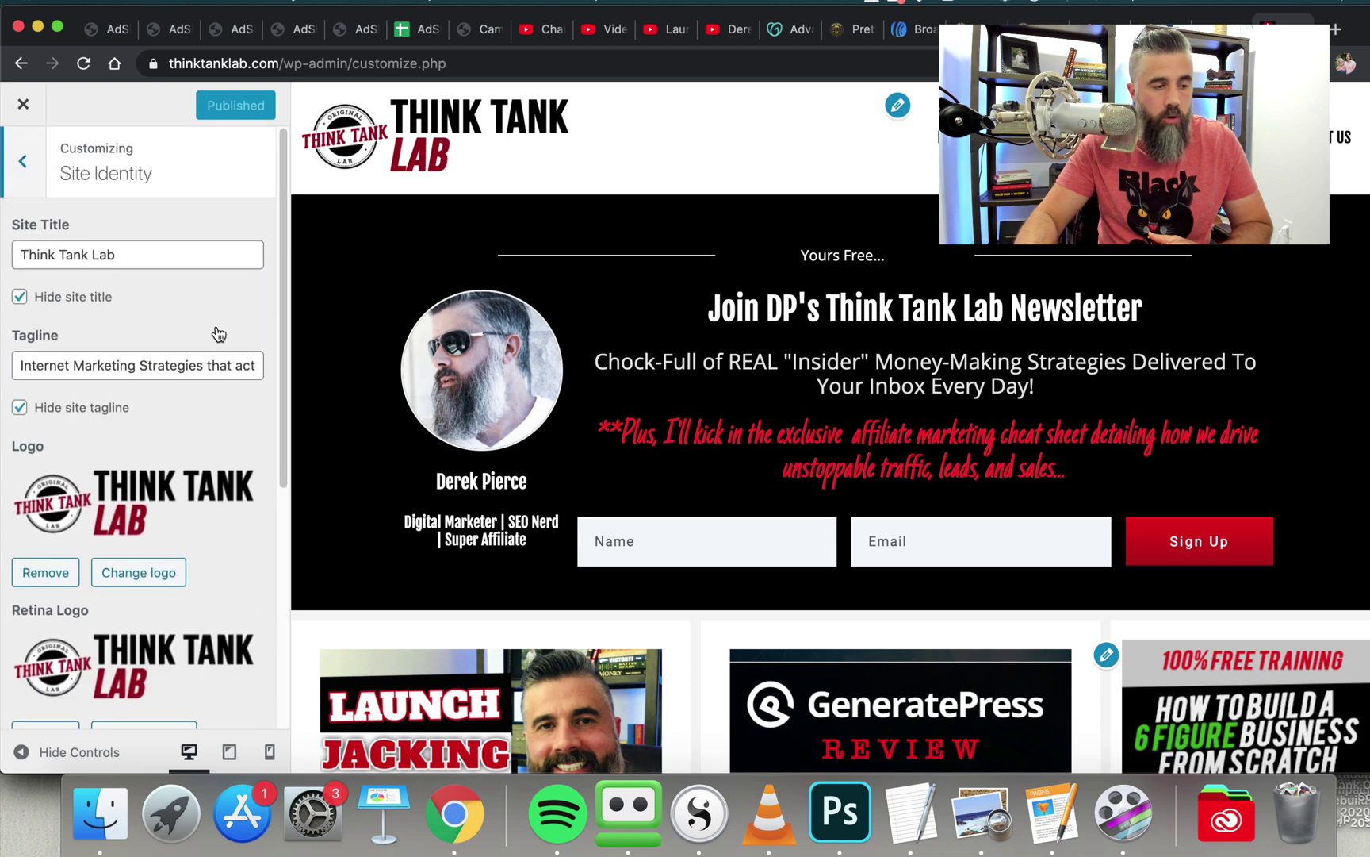
left_click(26, 178)
left_click(133, 358)
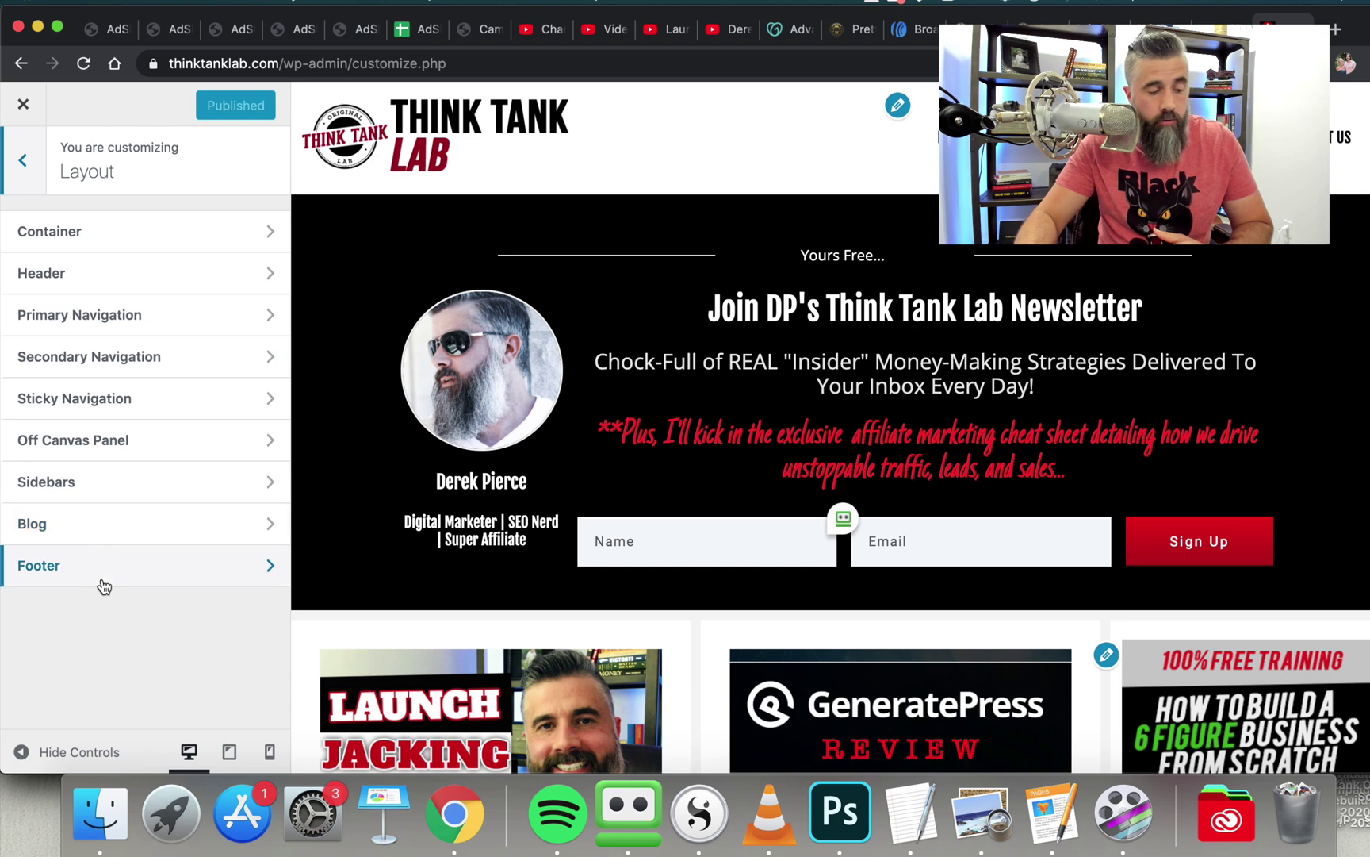
left_click(22, 163)
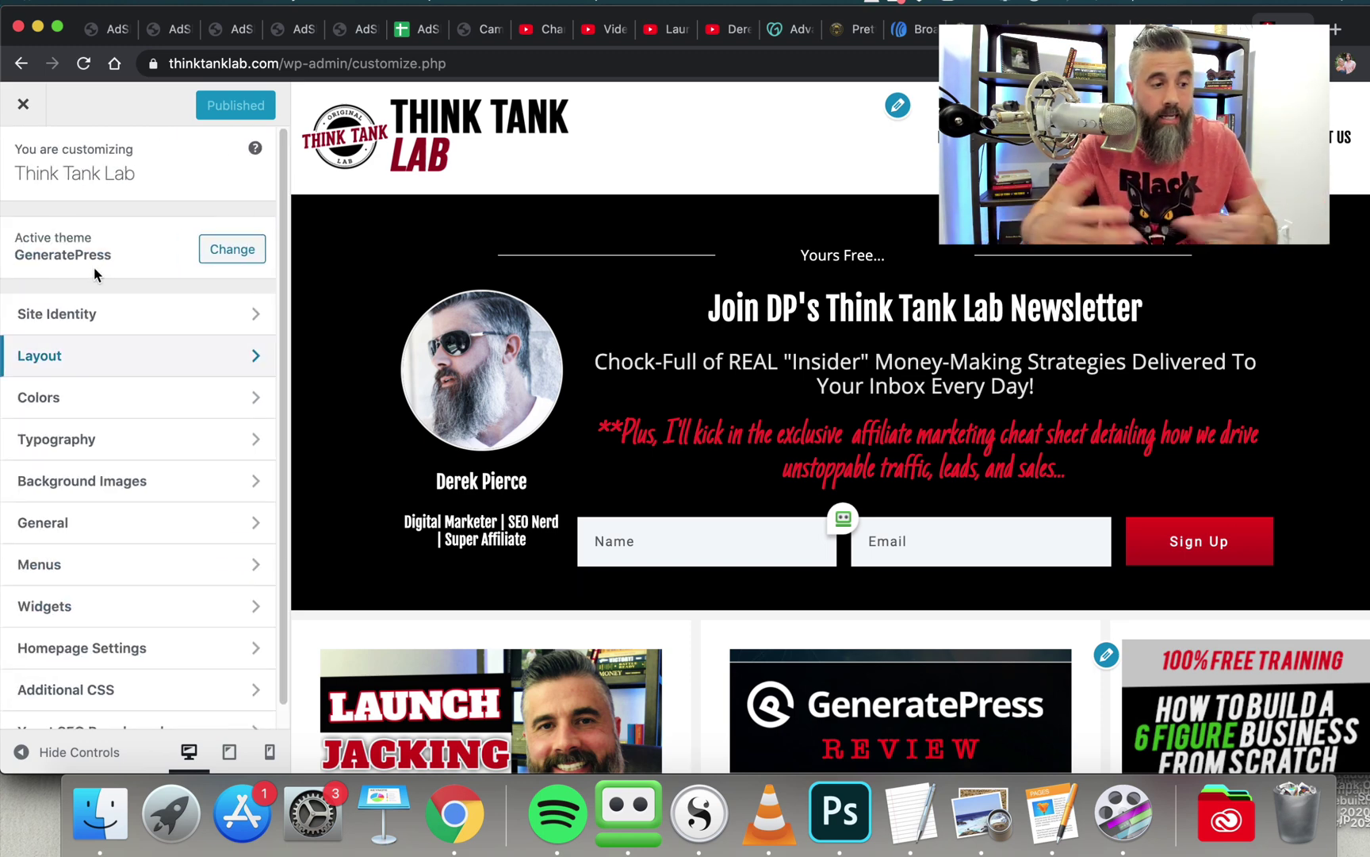
Step: Try #c4c4c4 as the header background color and discard the unpublished change by reloading the customizer
left_click(64, 397)
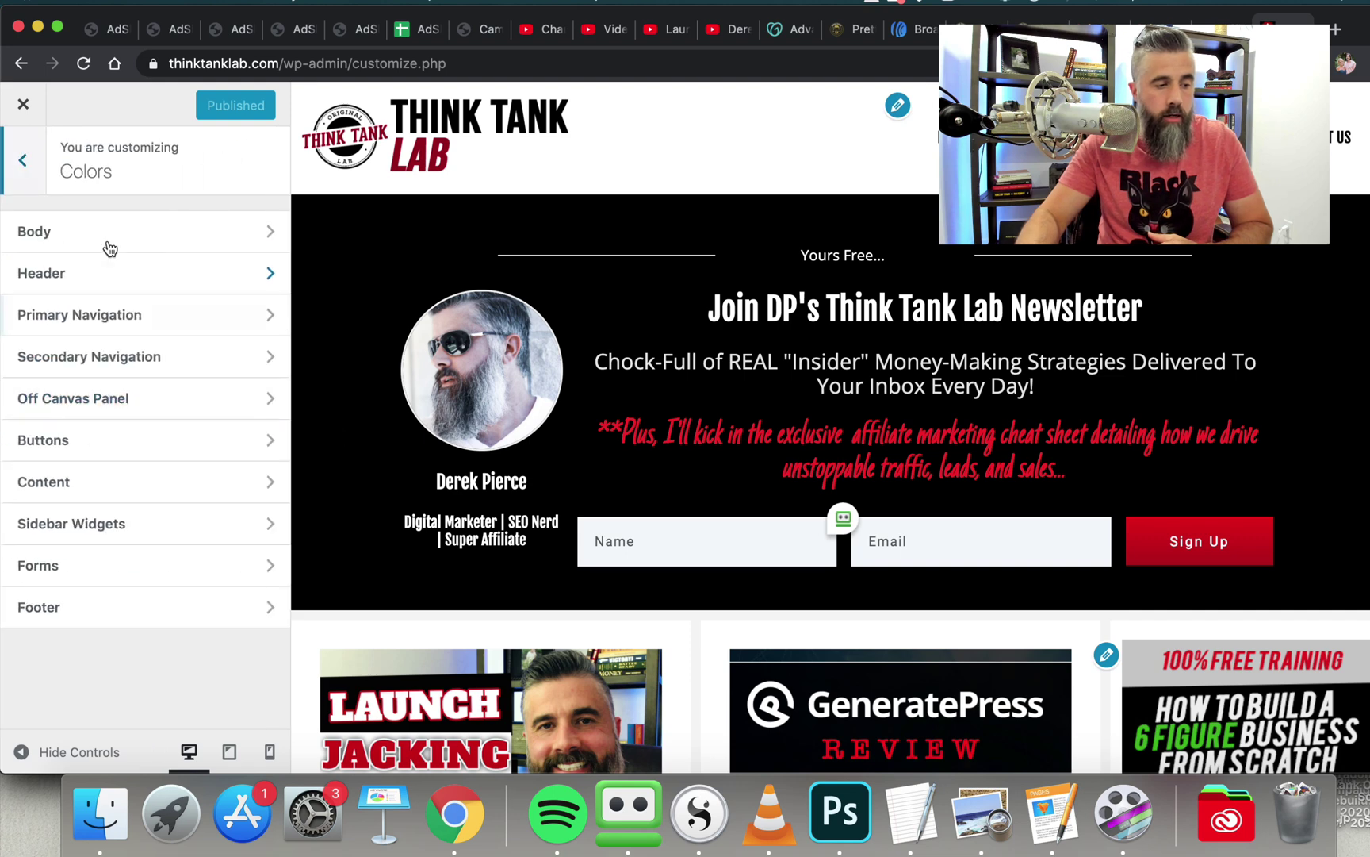
left_click(83, 274)
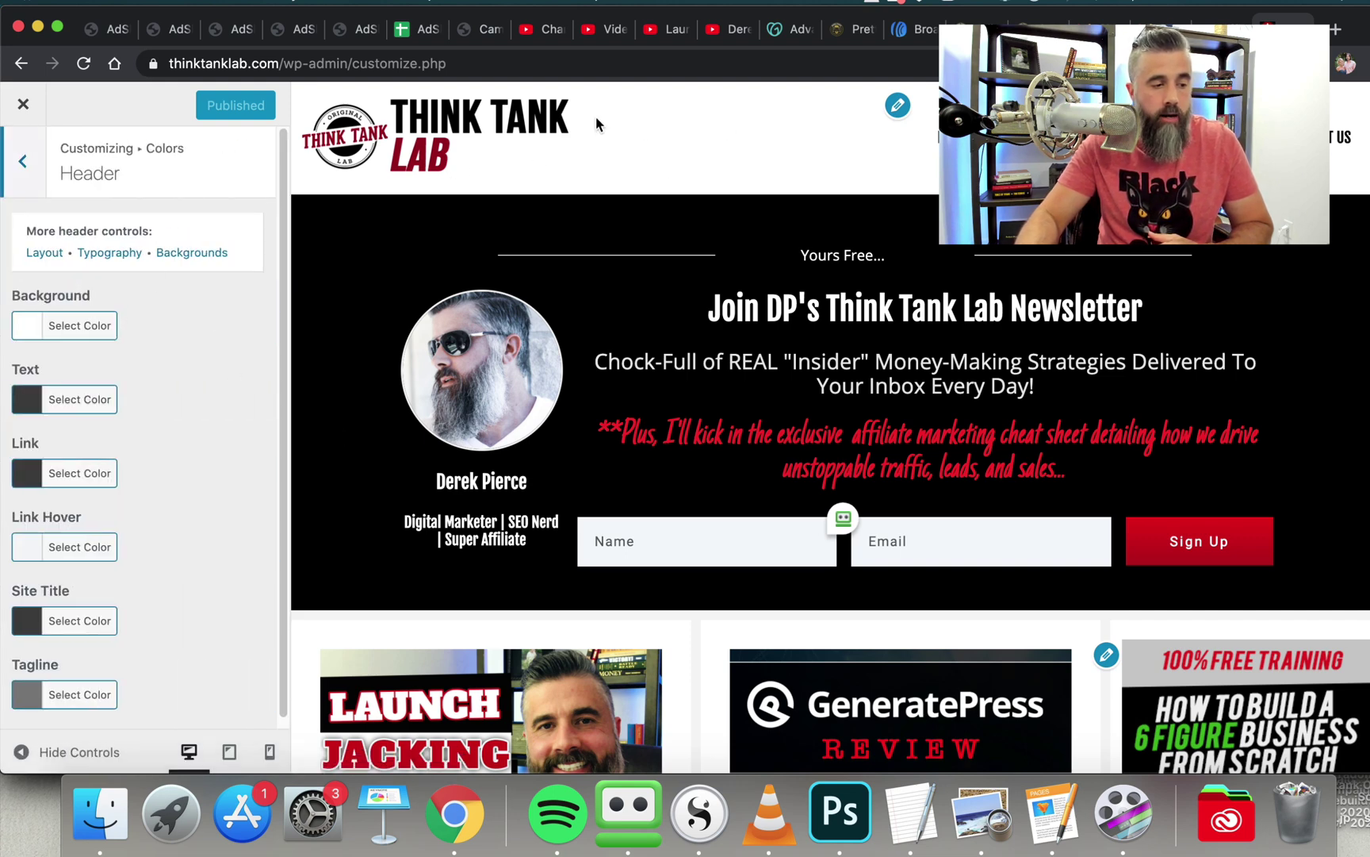
left_click(32, 332)
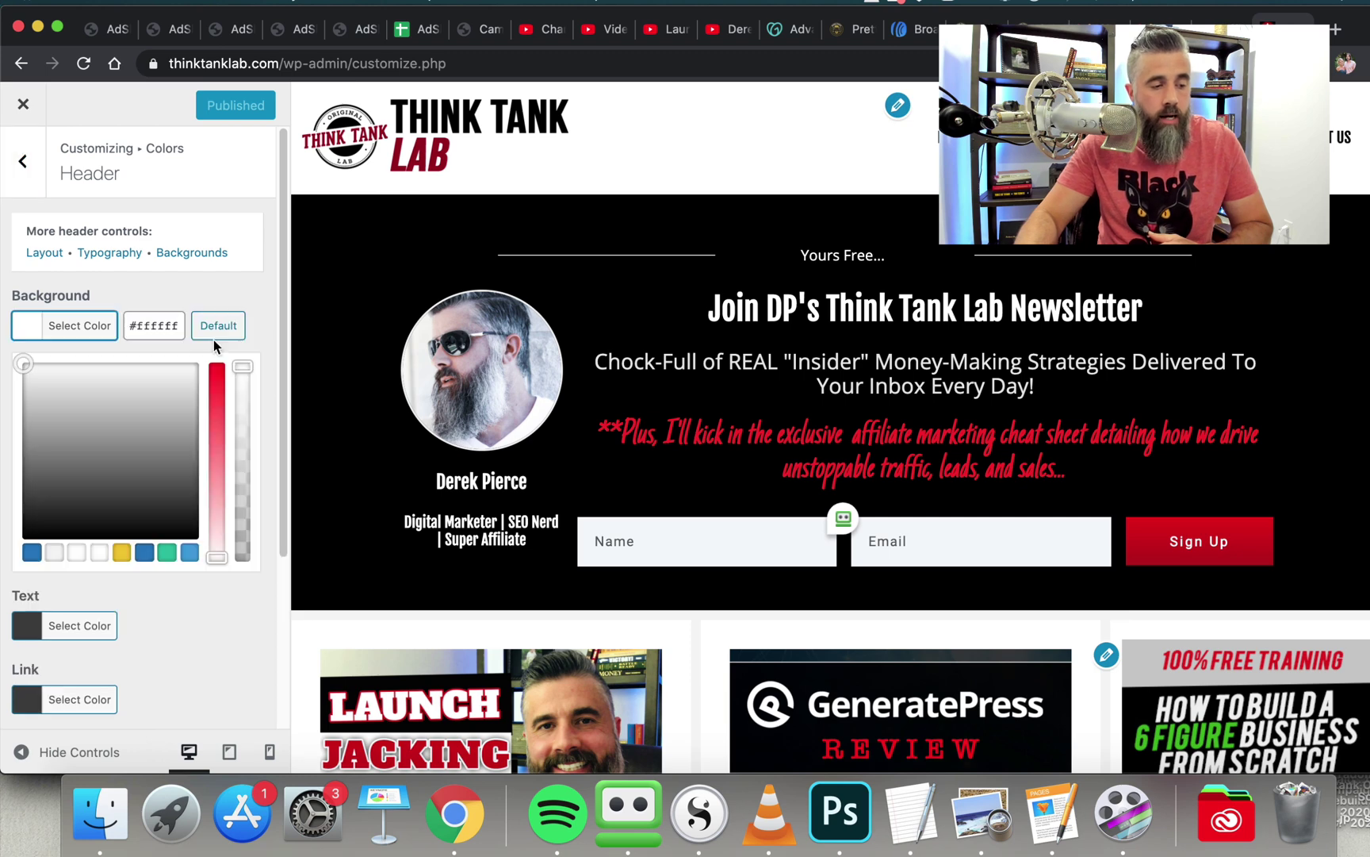
left_click(131, 403)
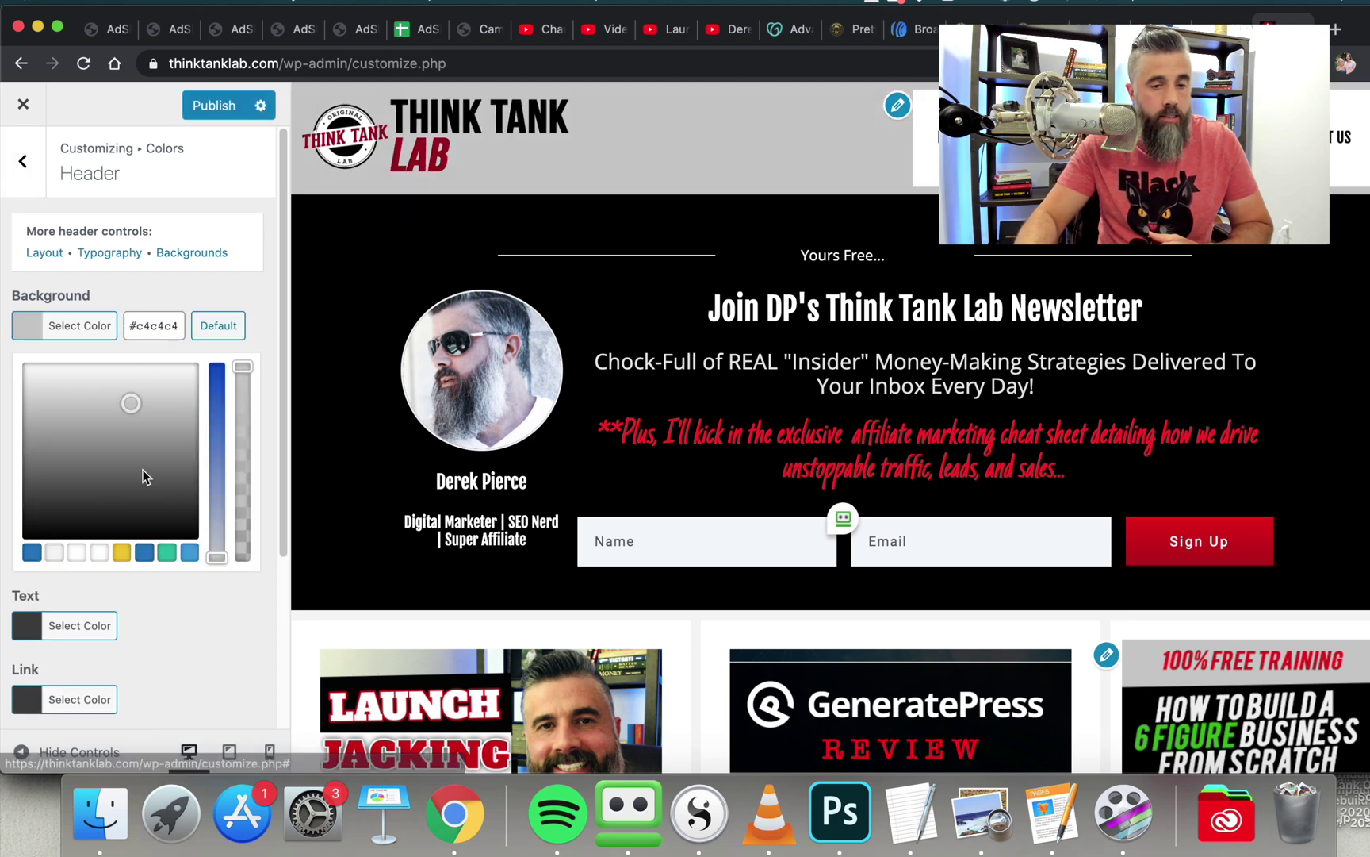
left_click(199, 279)
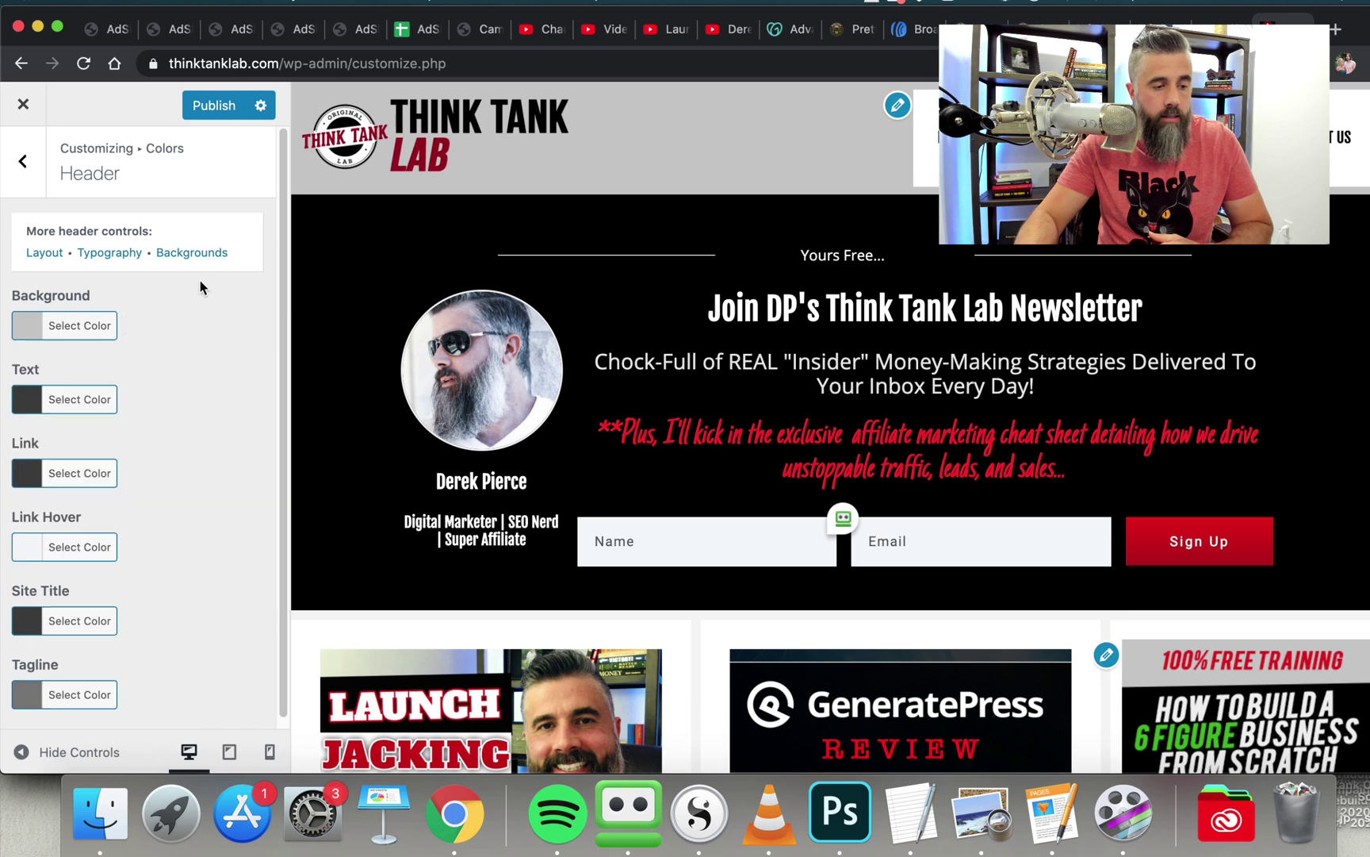
key("super+r")
left_click(872, 287)
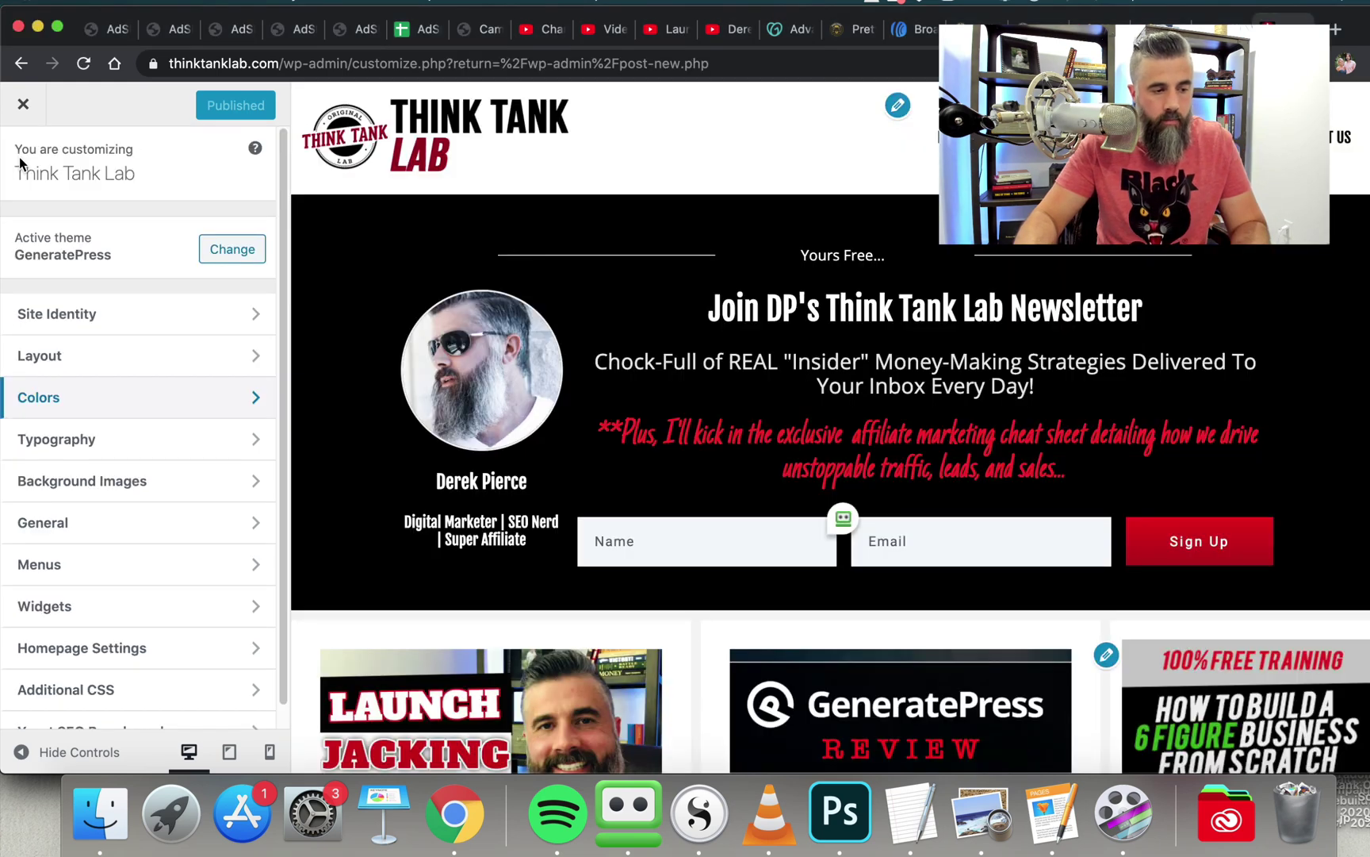
Step: Look over the Colors sections, the Typography sections with the Body font settings, and the remaining customizer options
left_click(84, 397)
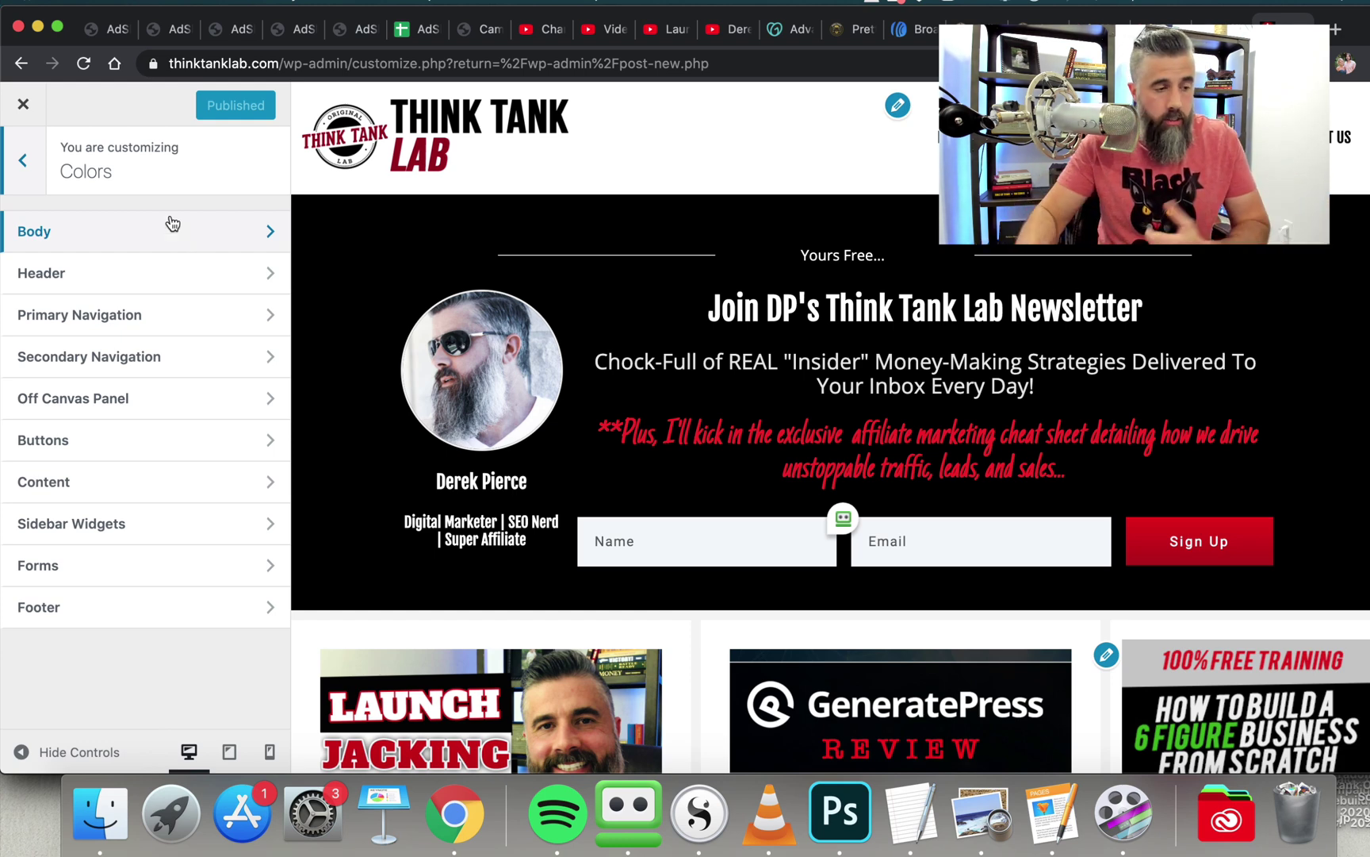
left_click(32, 168)
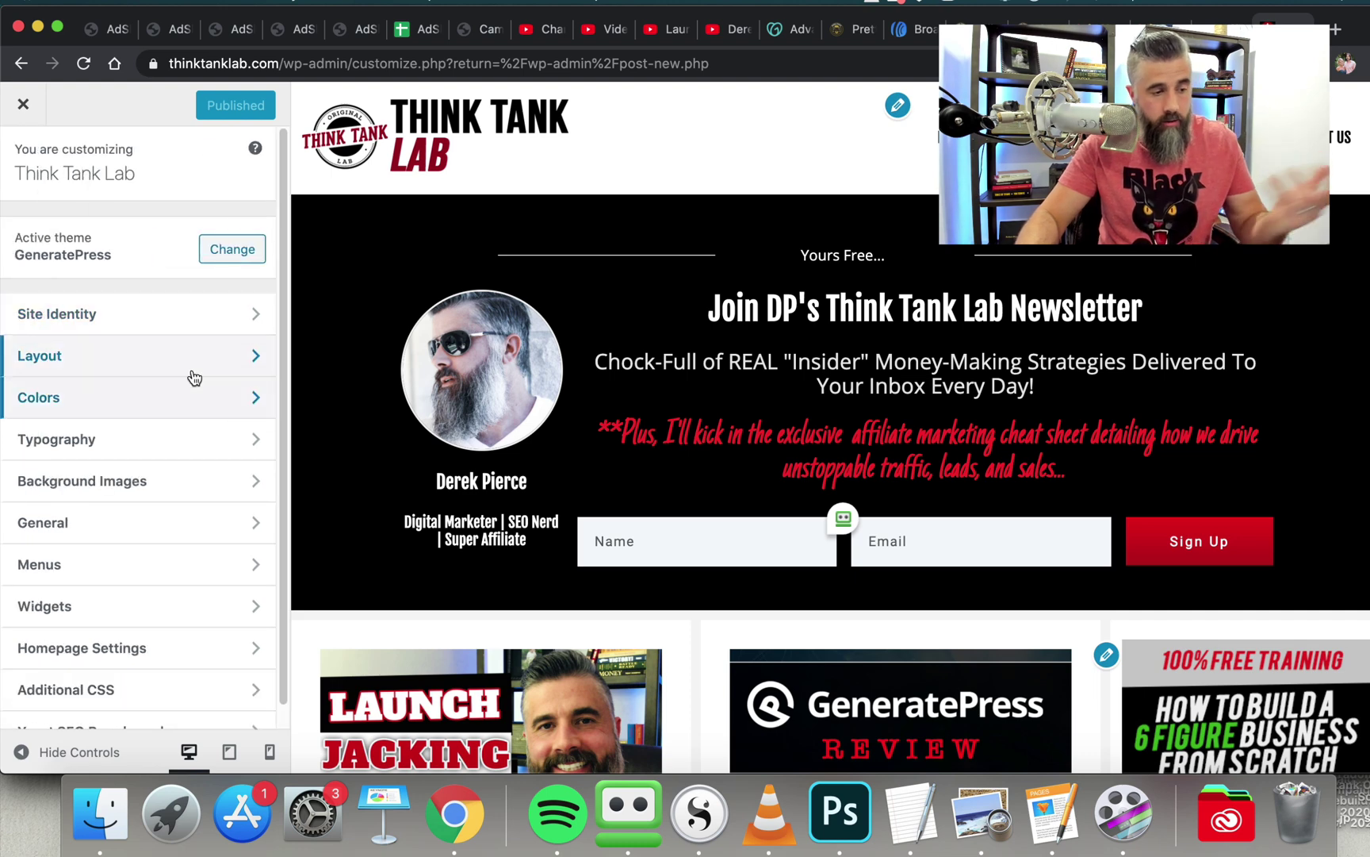
left_click(133, 442)
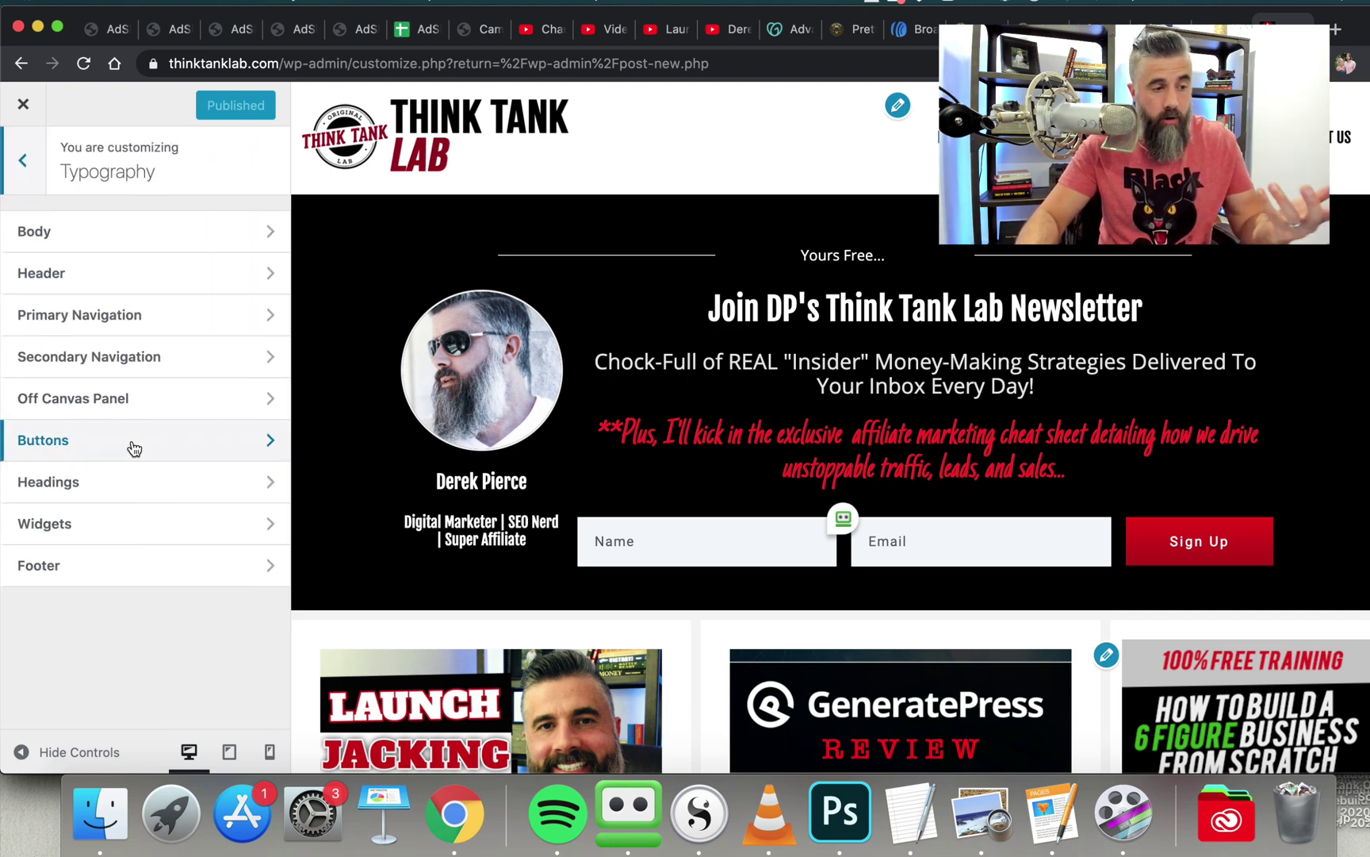
left_click(119, 232)
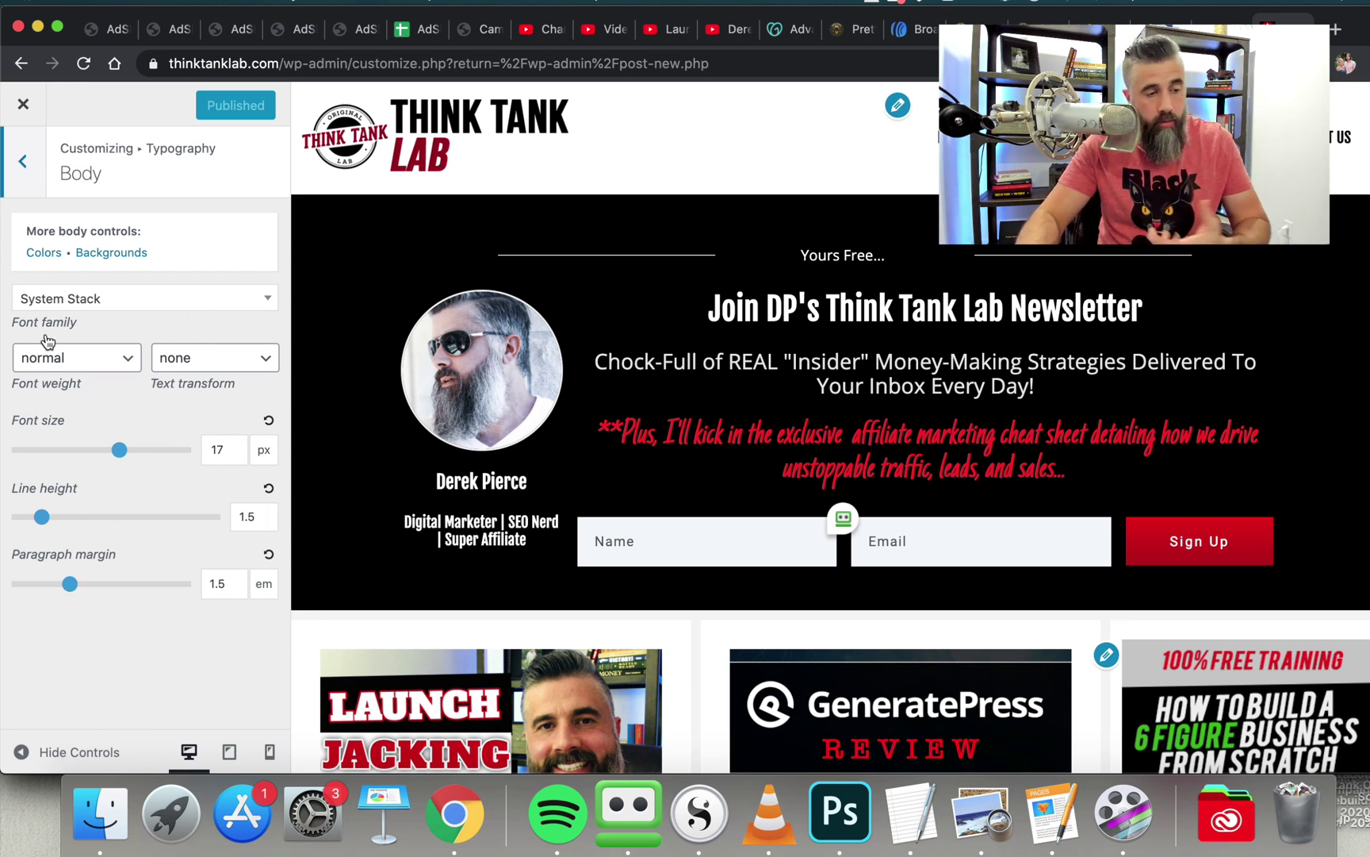
left_click(38, 186)
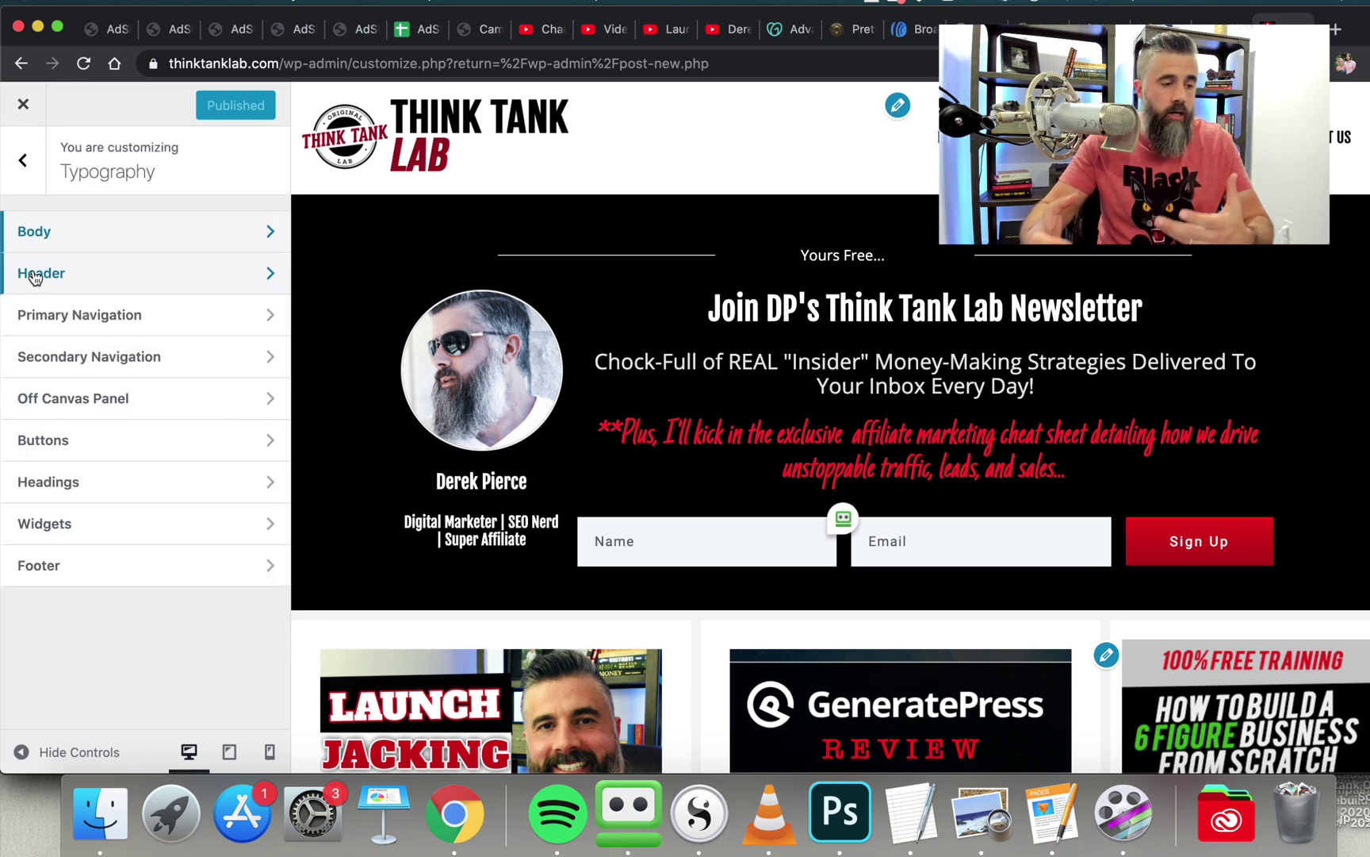
left_click(44, 168)
scroll(171, 389, "down", 1)
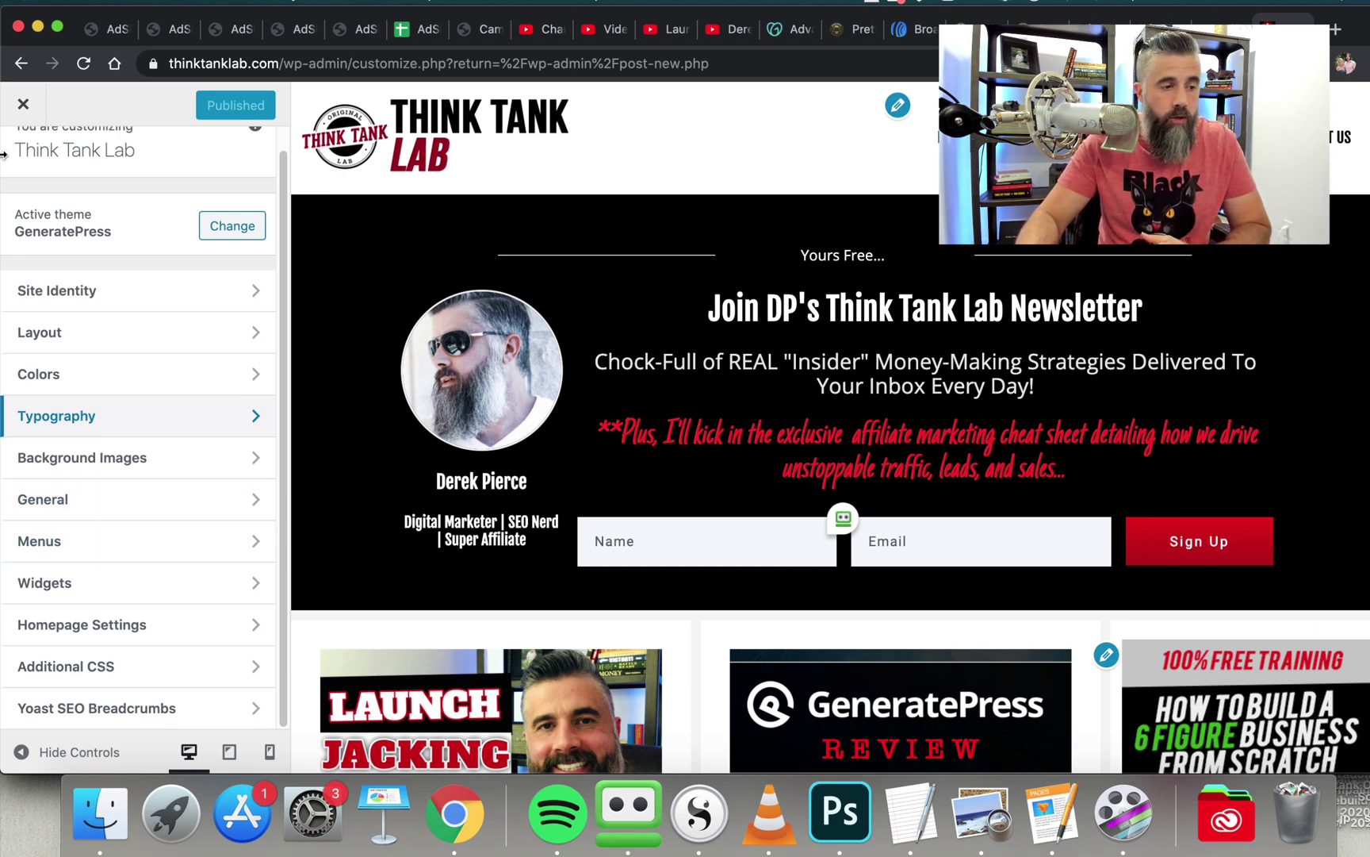
Step: Leave the customizer and title the new post "Generate Press Test"
left_click(23, 104)
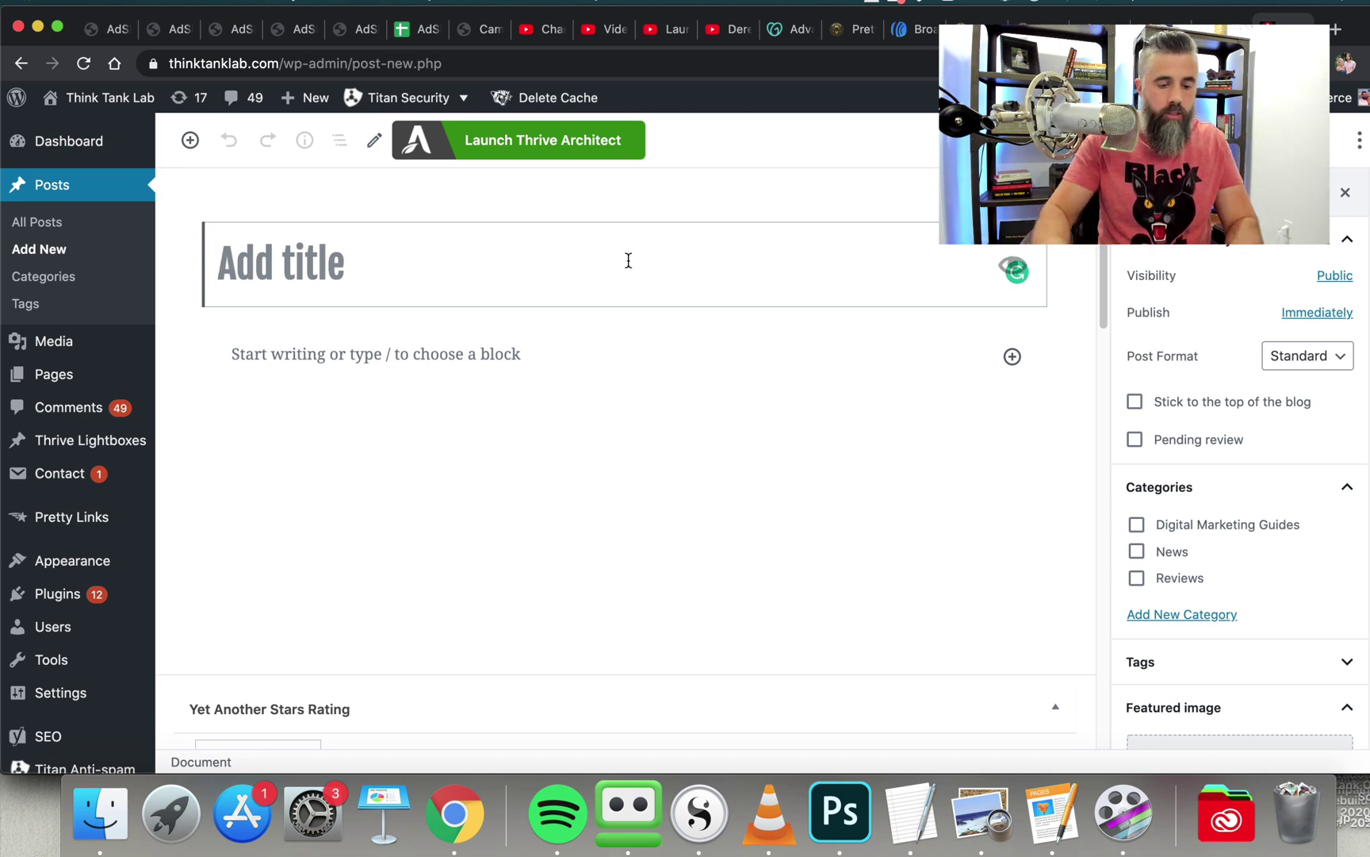
type("Gener")
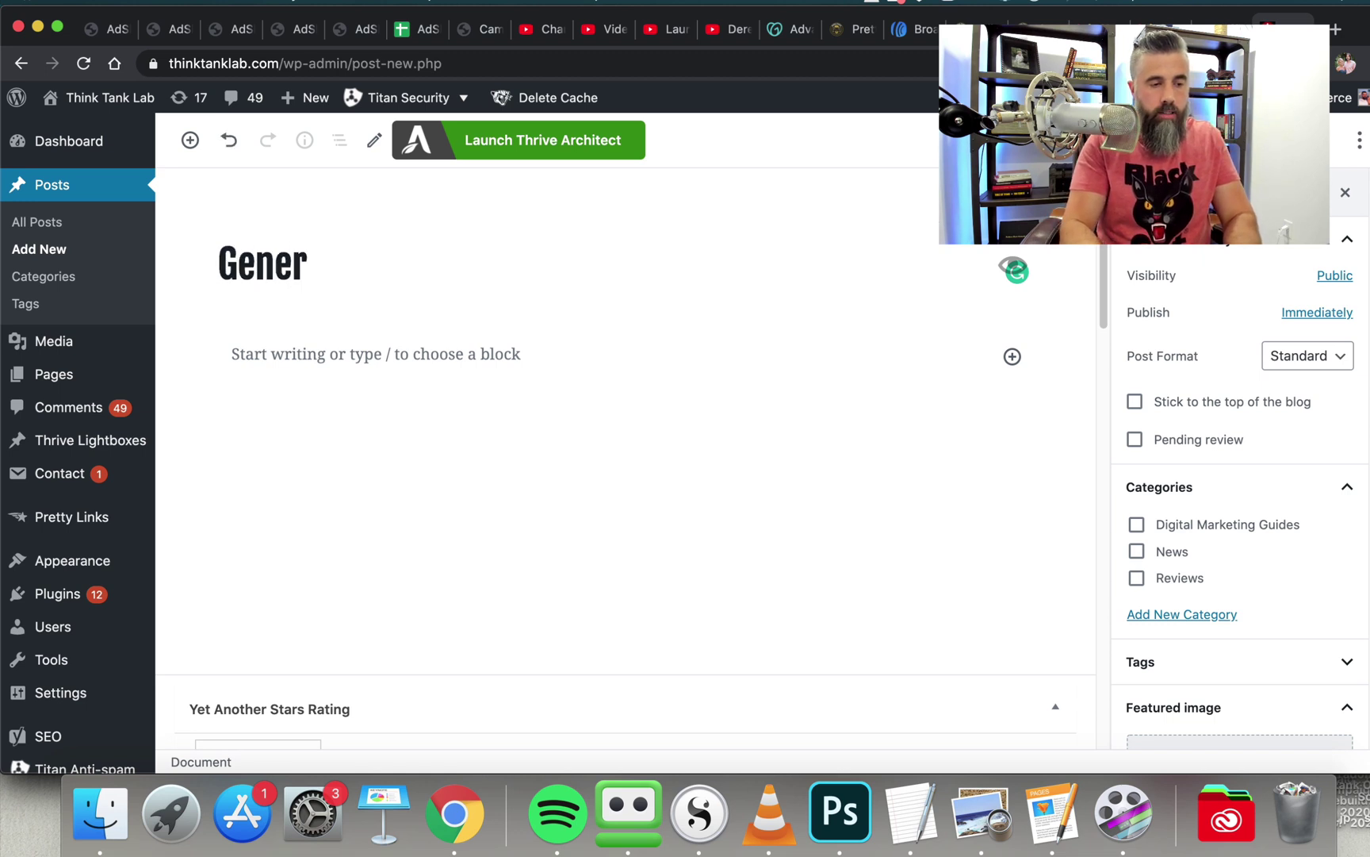
type("ate Press Te")
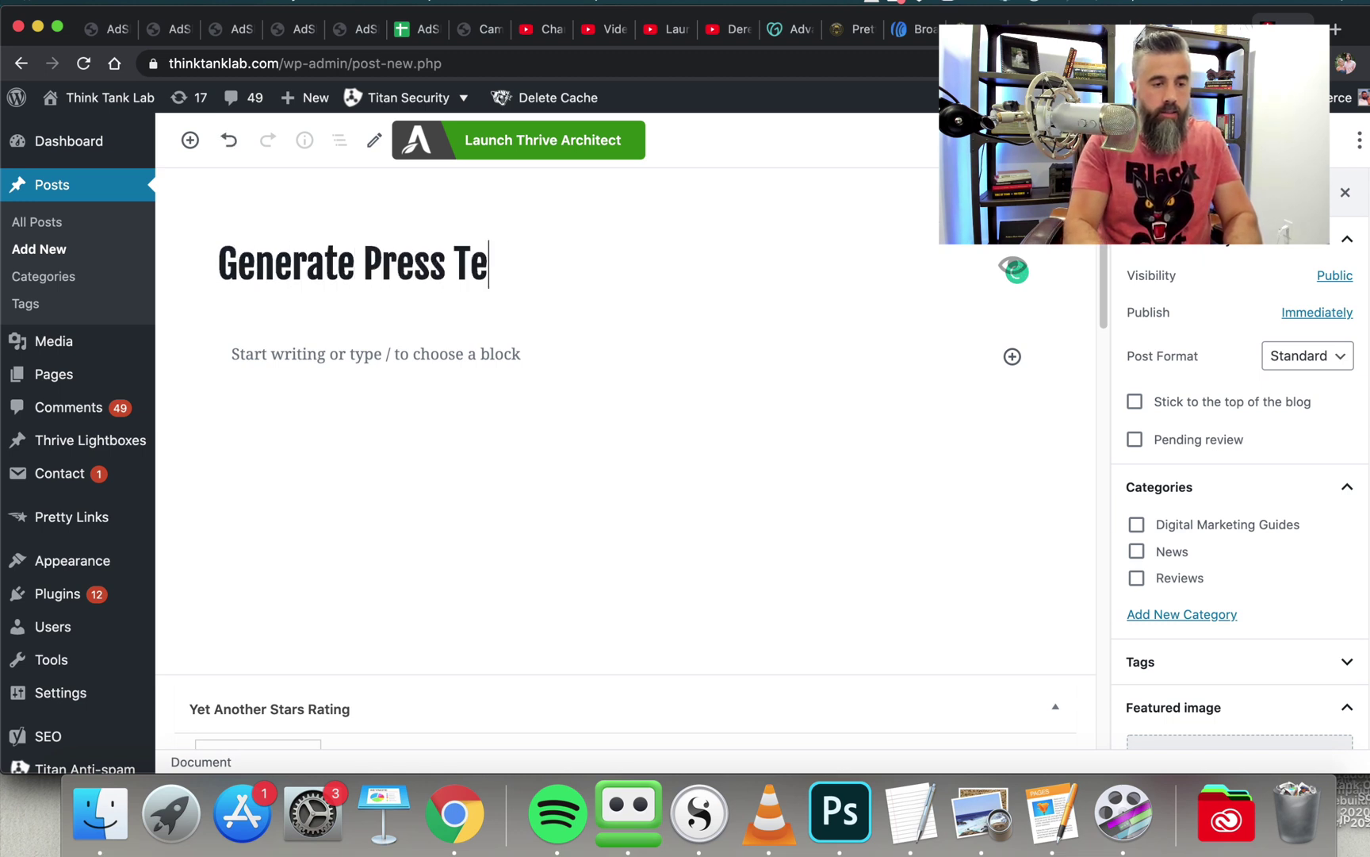
type("st")
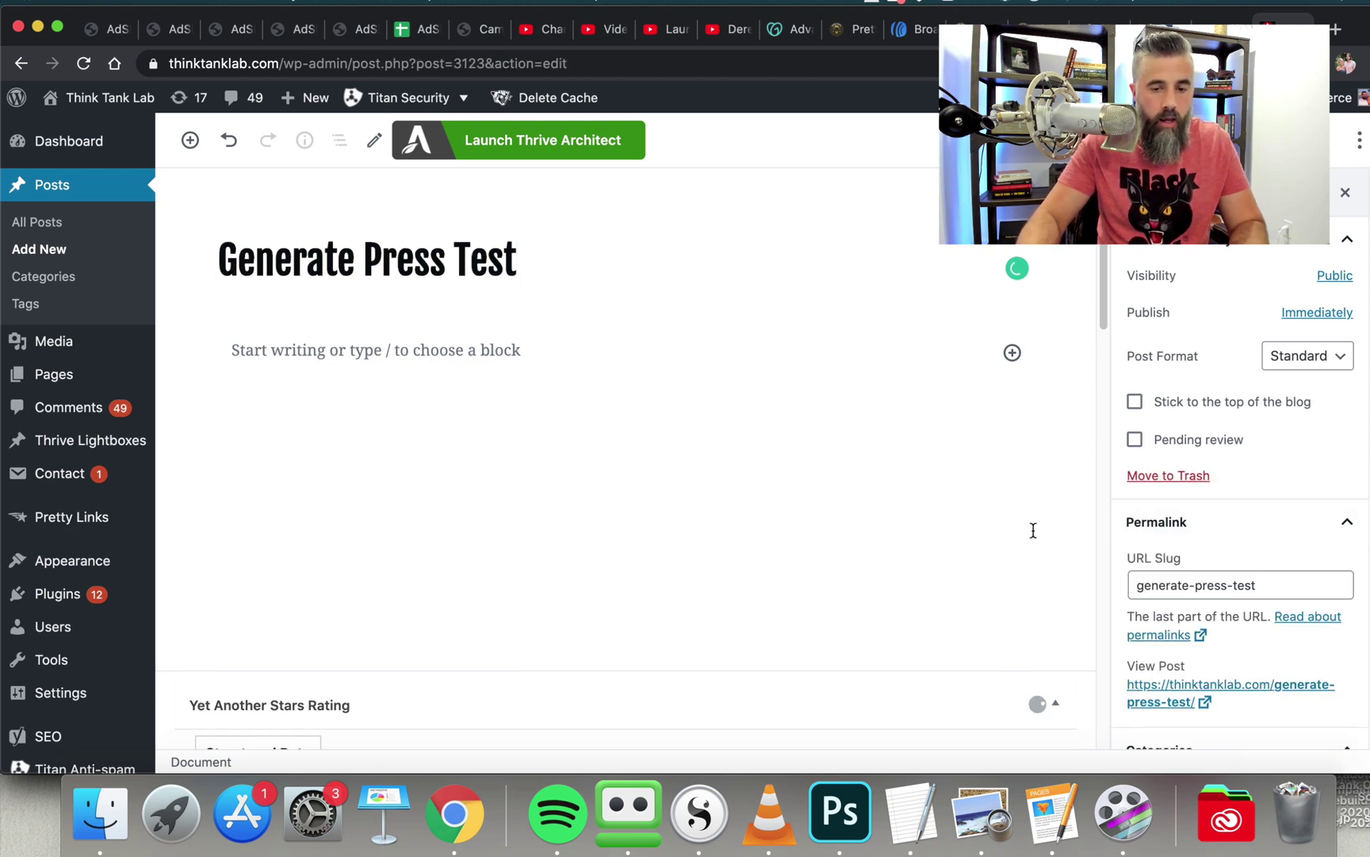
Step: Enable the use of Sections for the post and add a section to it
scroll(1150, 444, "down", 5)
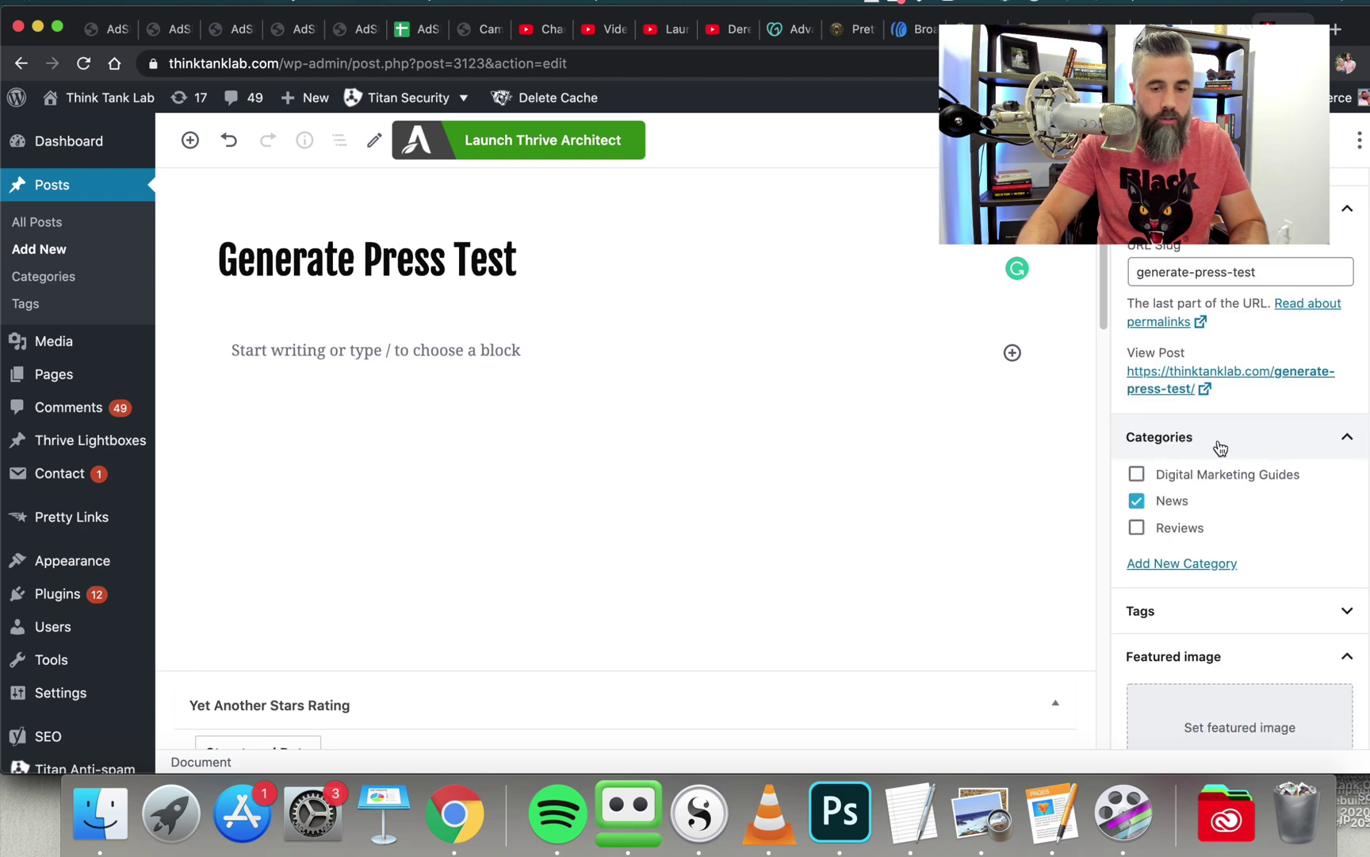
scroll(1206, 448, "down", 5)
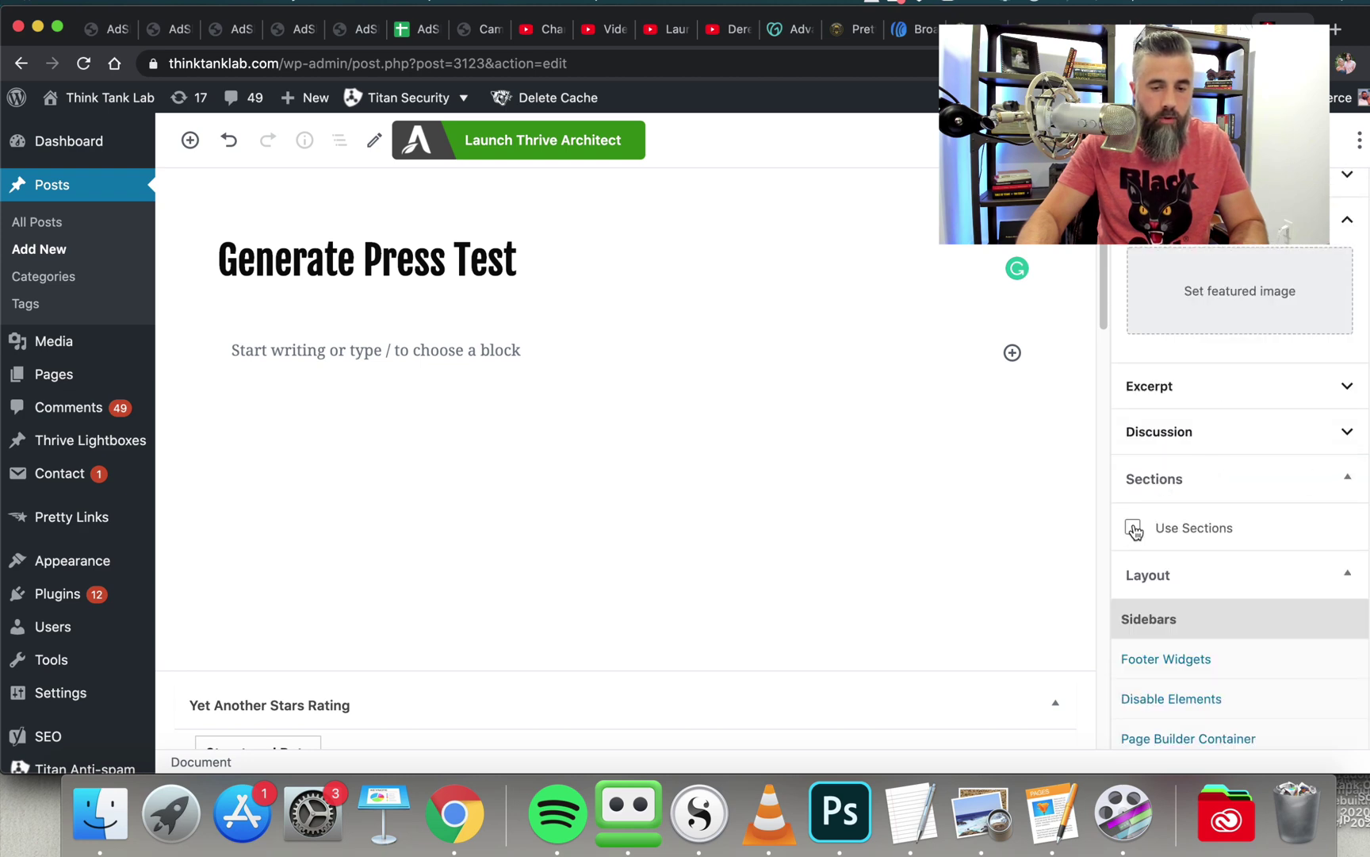
left_click(1134, 528)
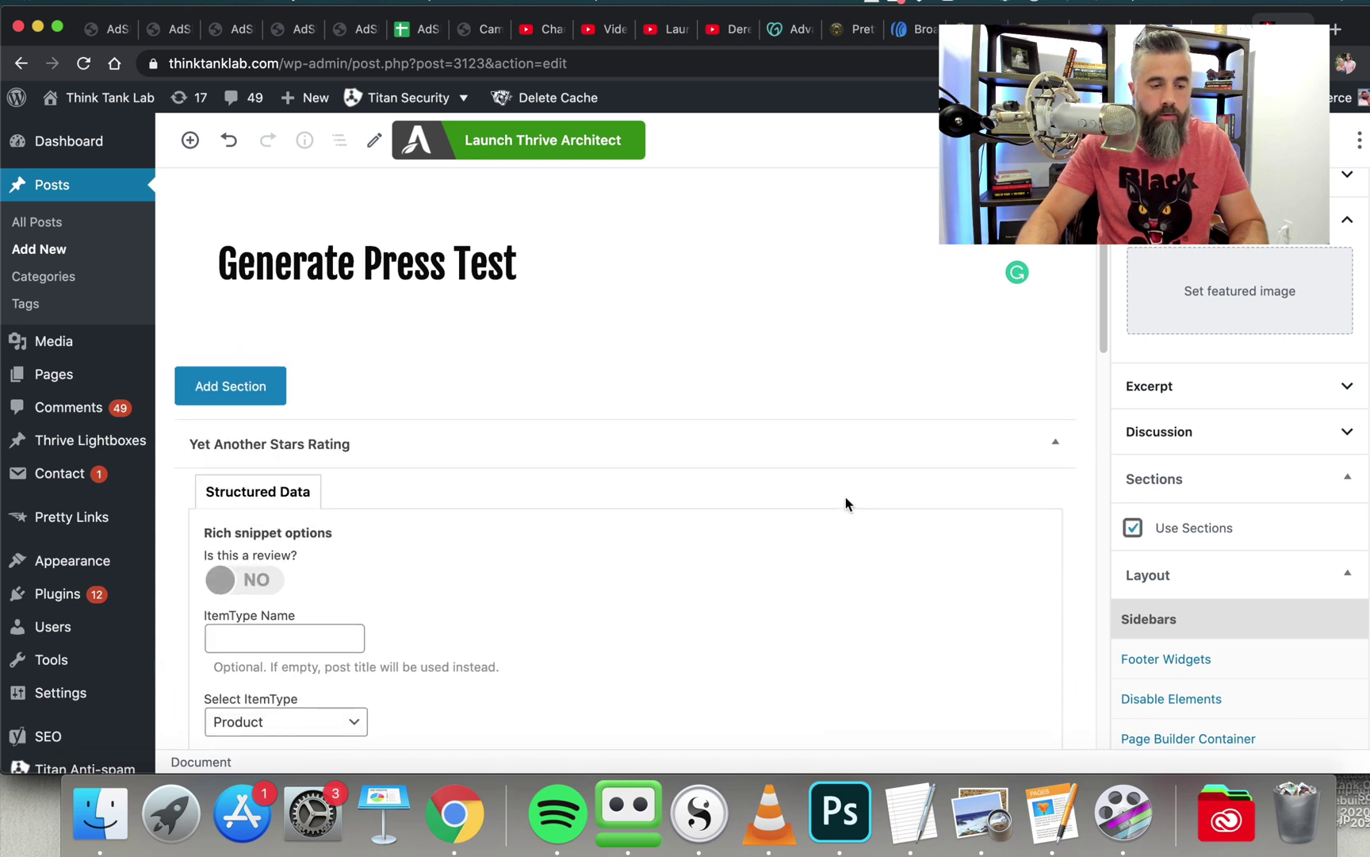
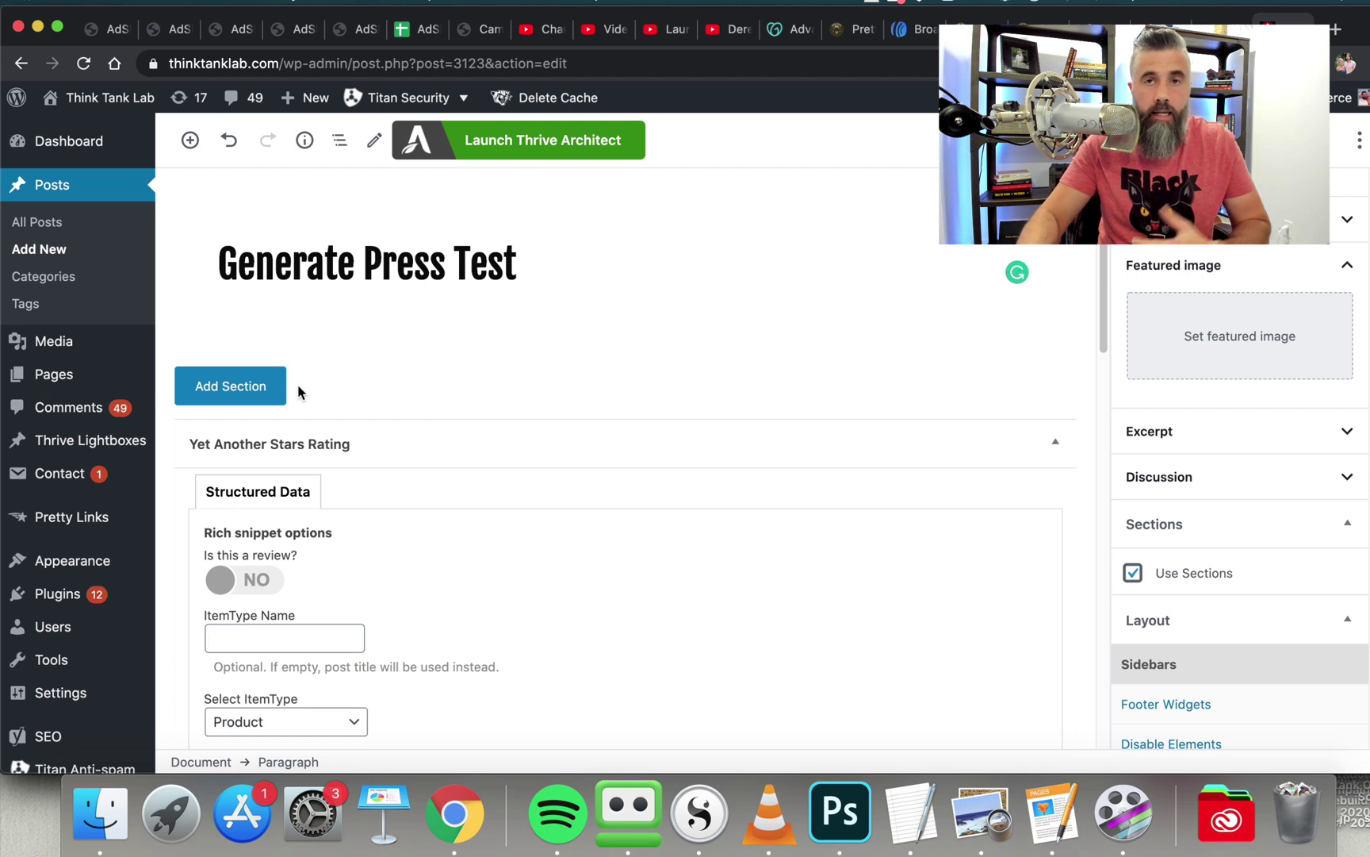
left_click(238, 387)
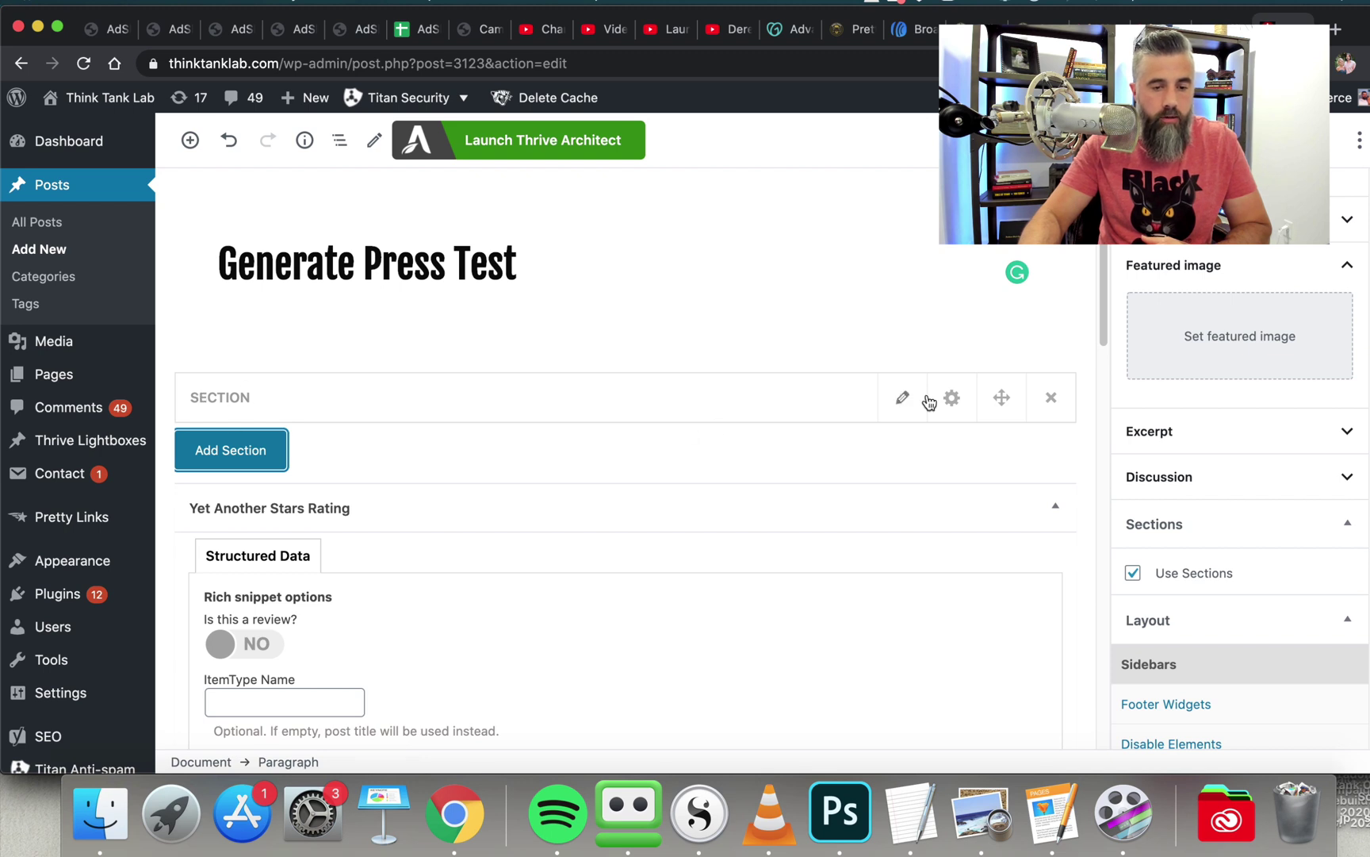
Step: Open the new section's editor and look over its Content and Settings options
left_click(953, 399)
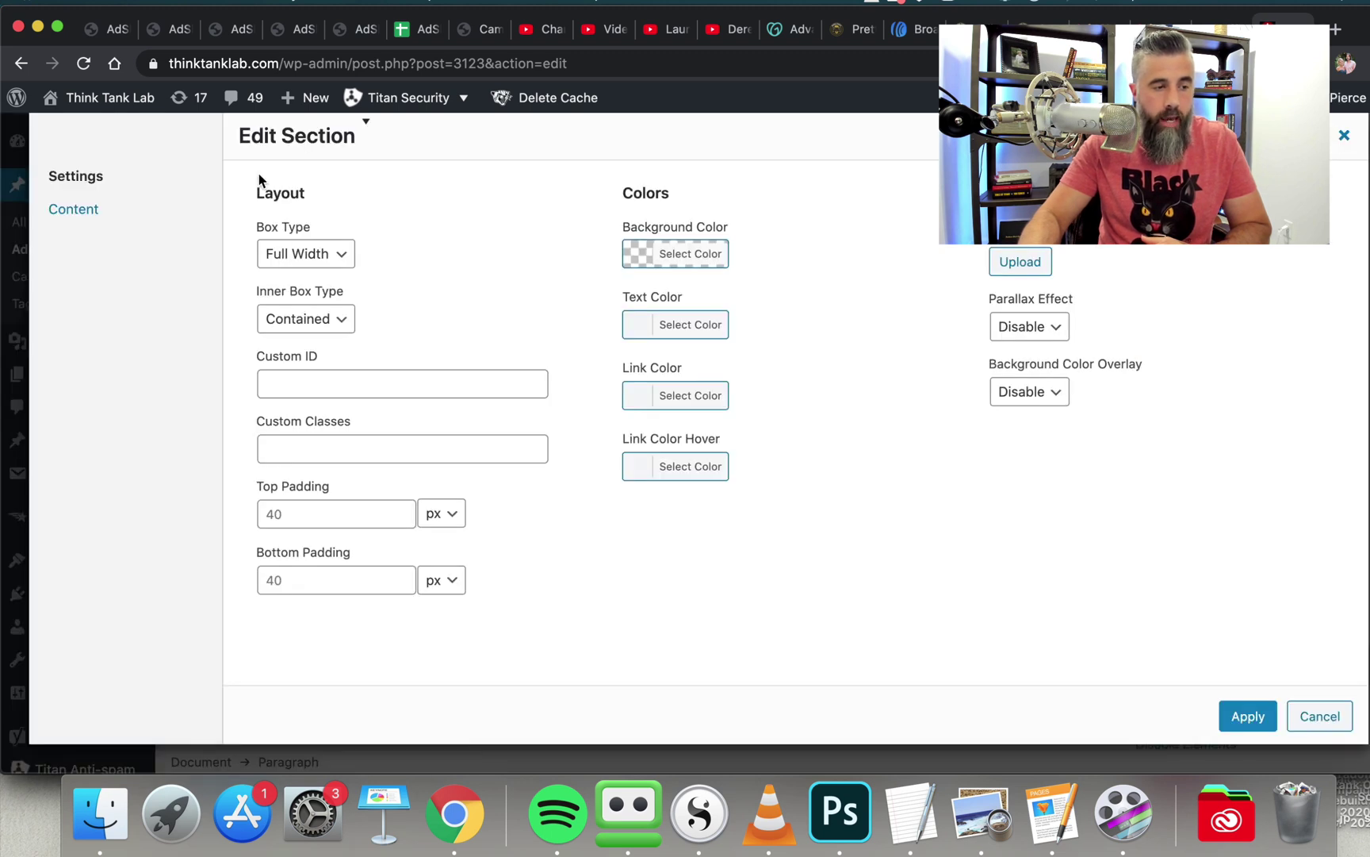
left_click(76, 210)
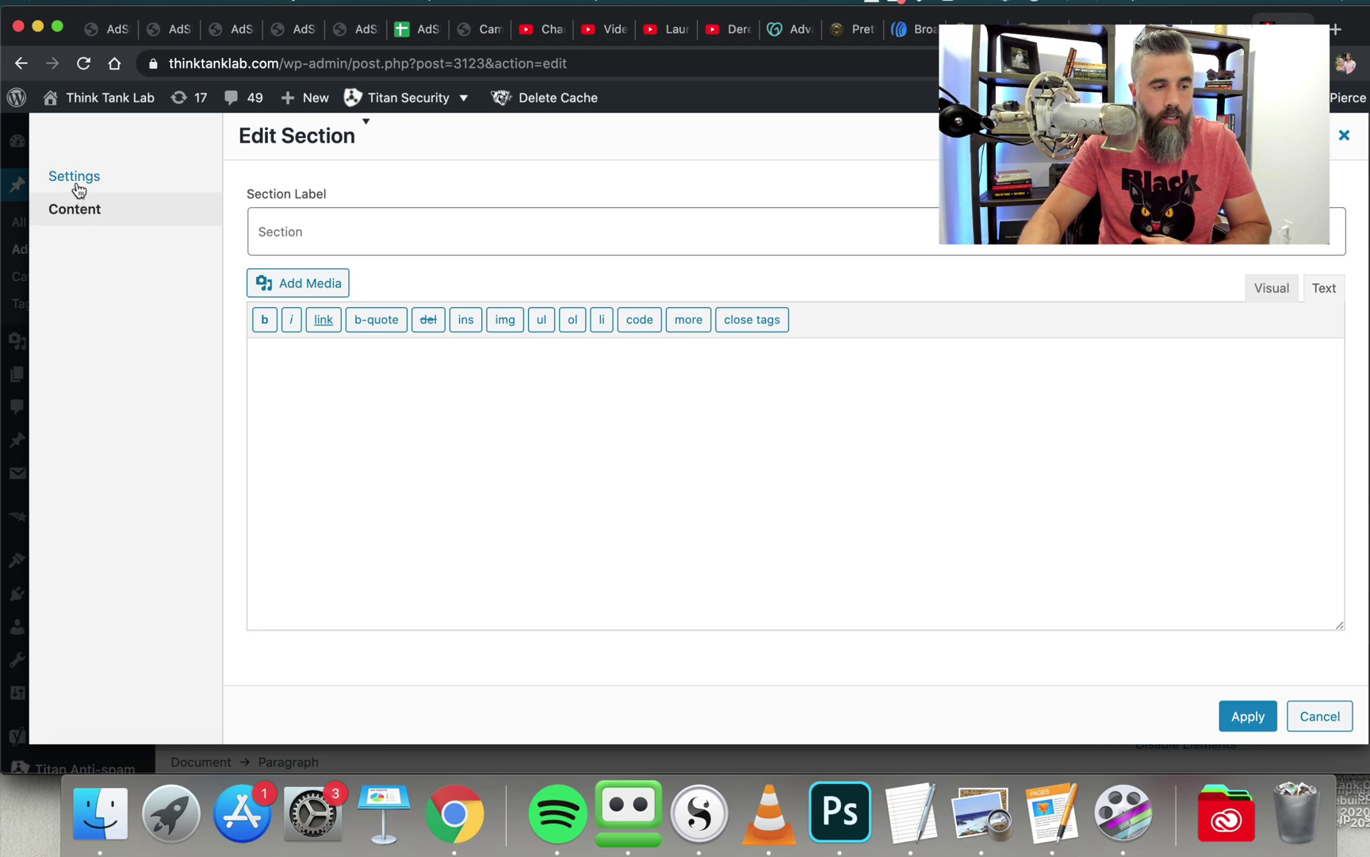
left_click(73, 176)
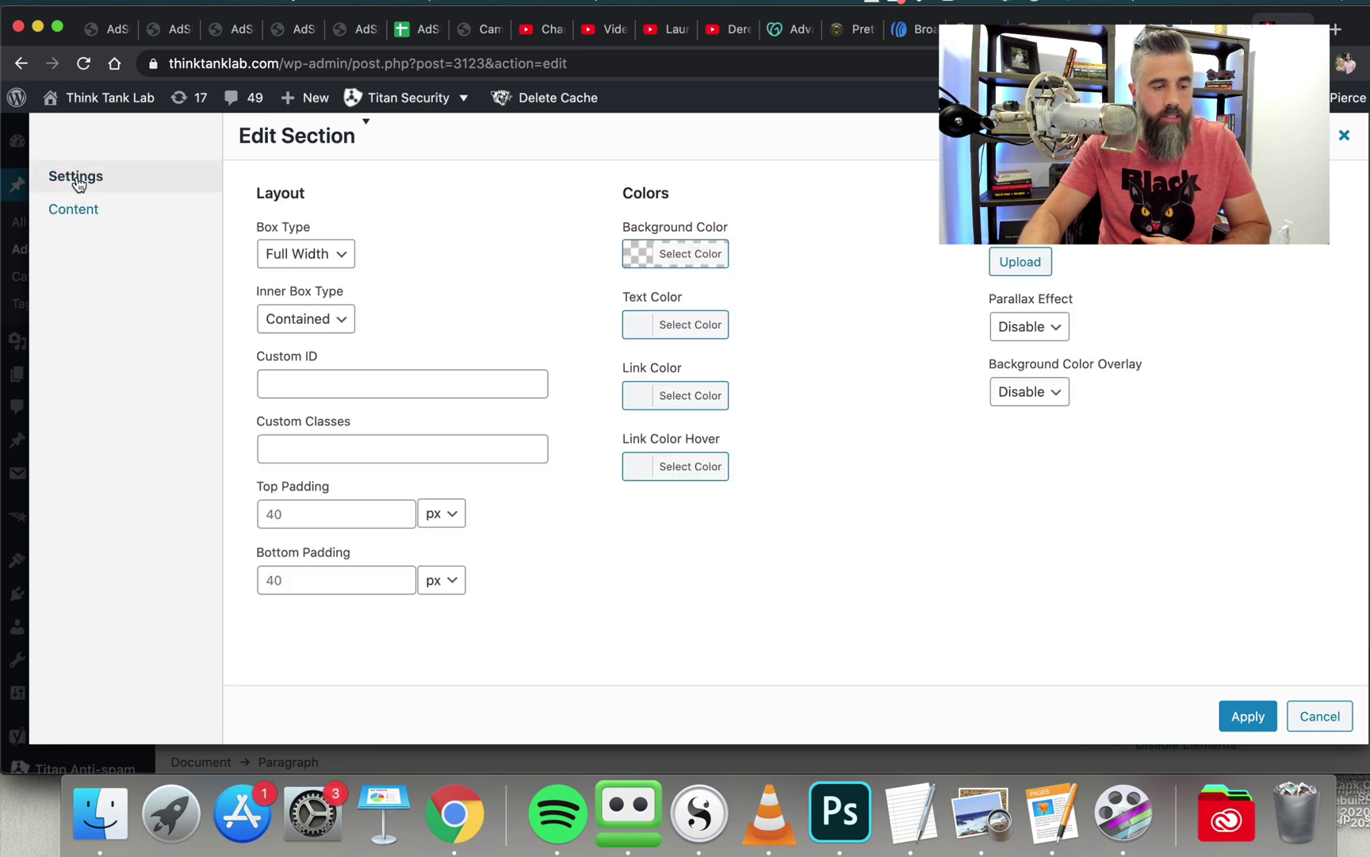
Step: Check the section's Box Type choices and set its Inner Box Type to Full Width
left_click(318, 255)
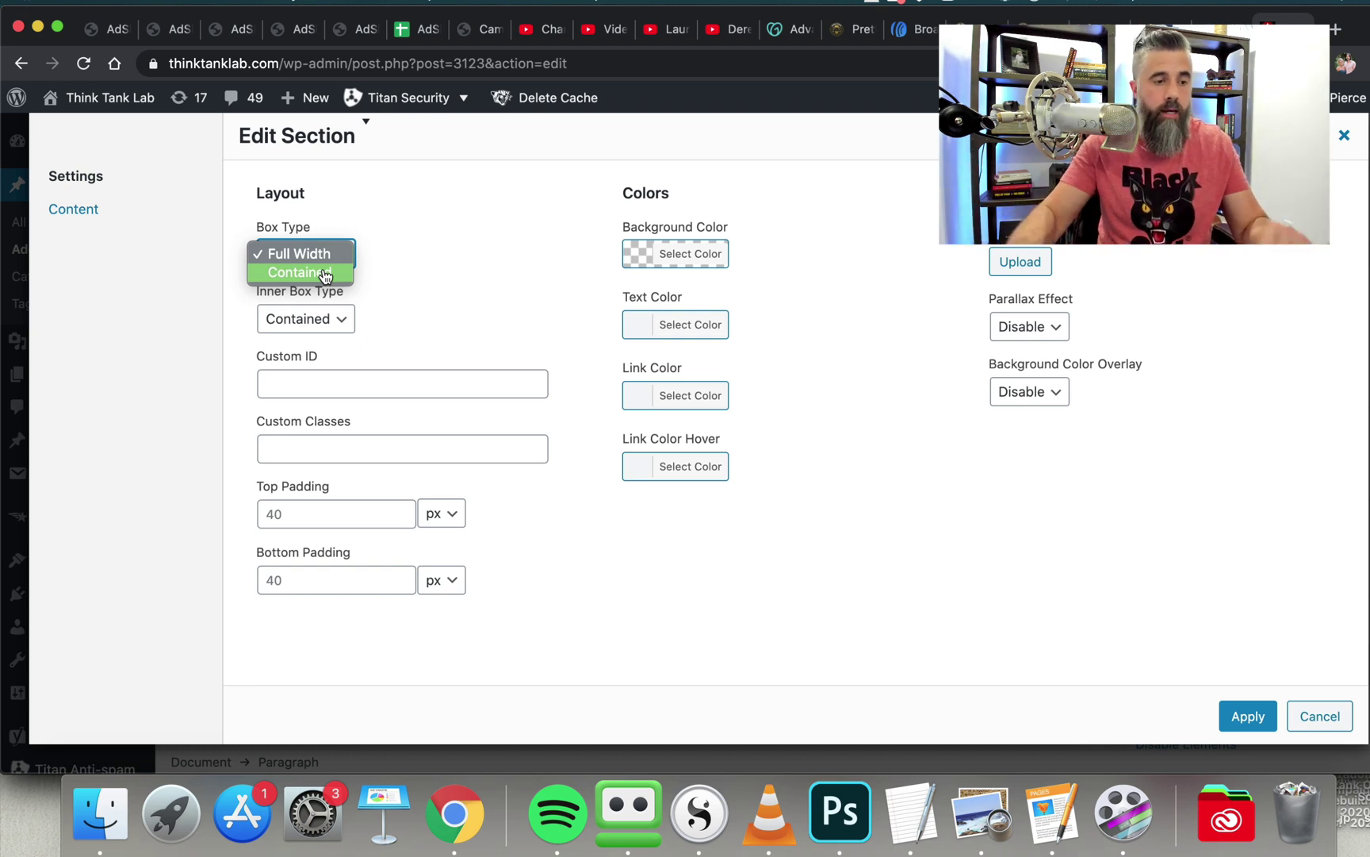
left_click(435, 250)
left_click(311, 260)
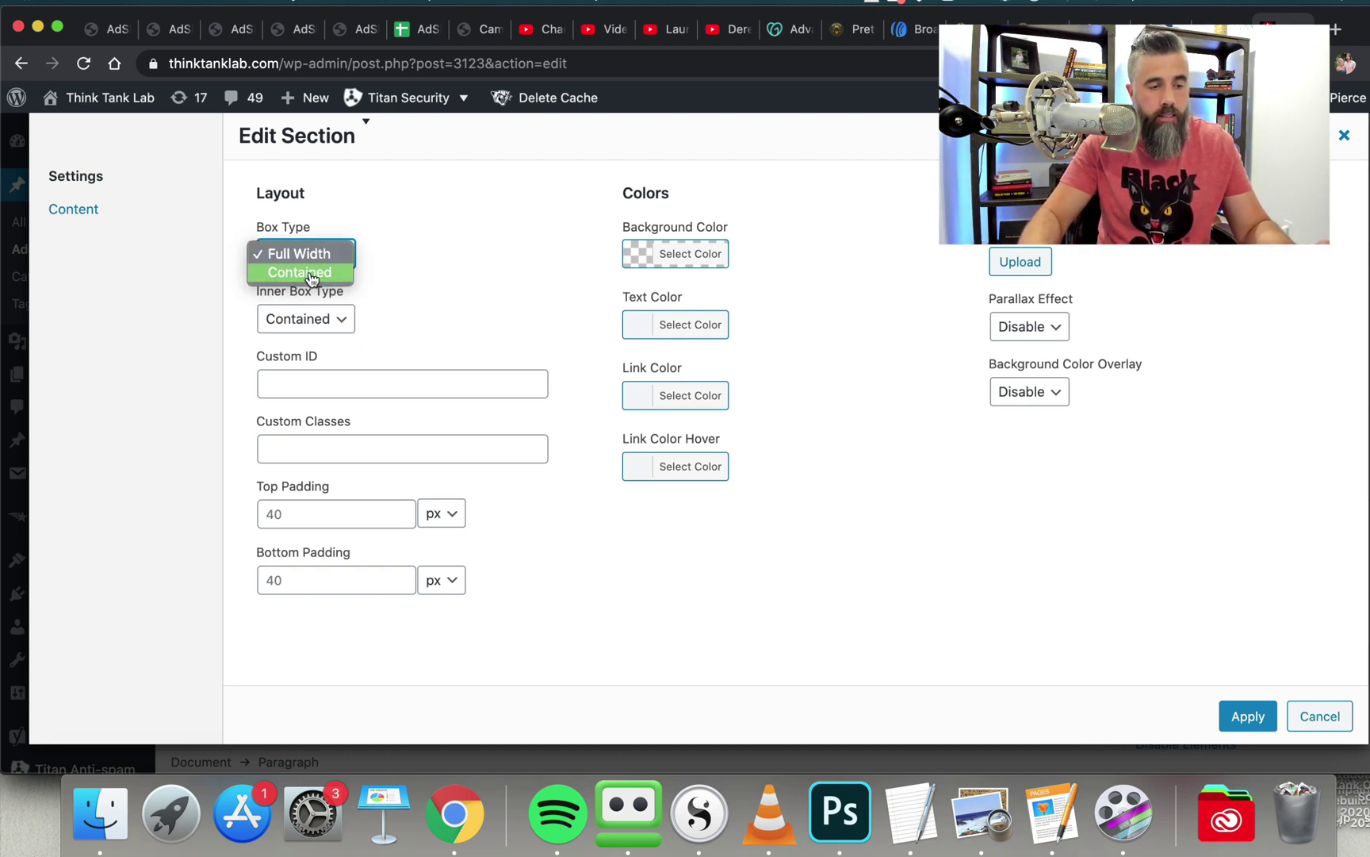
left_click(465, 256)
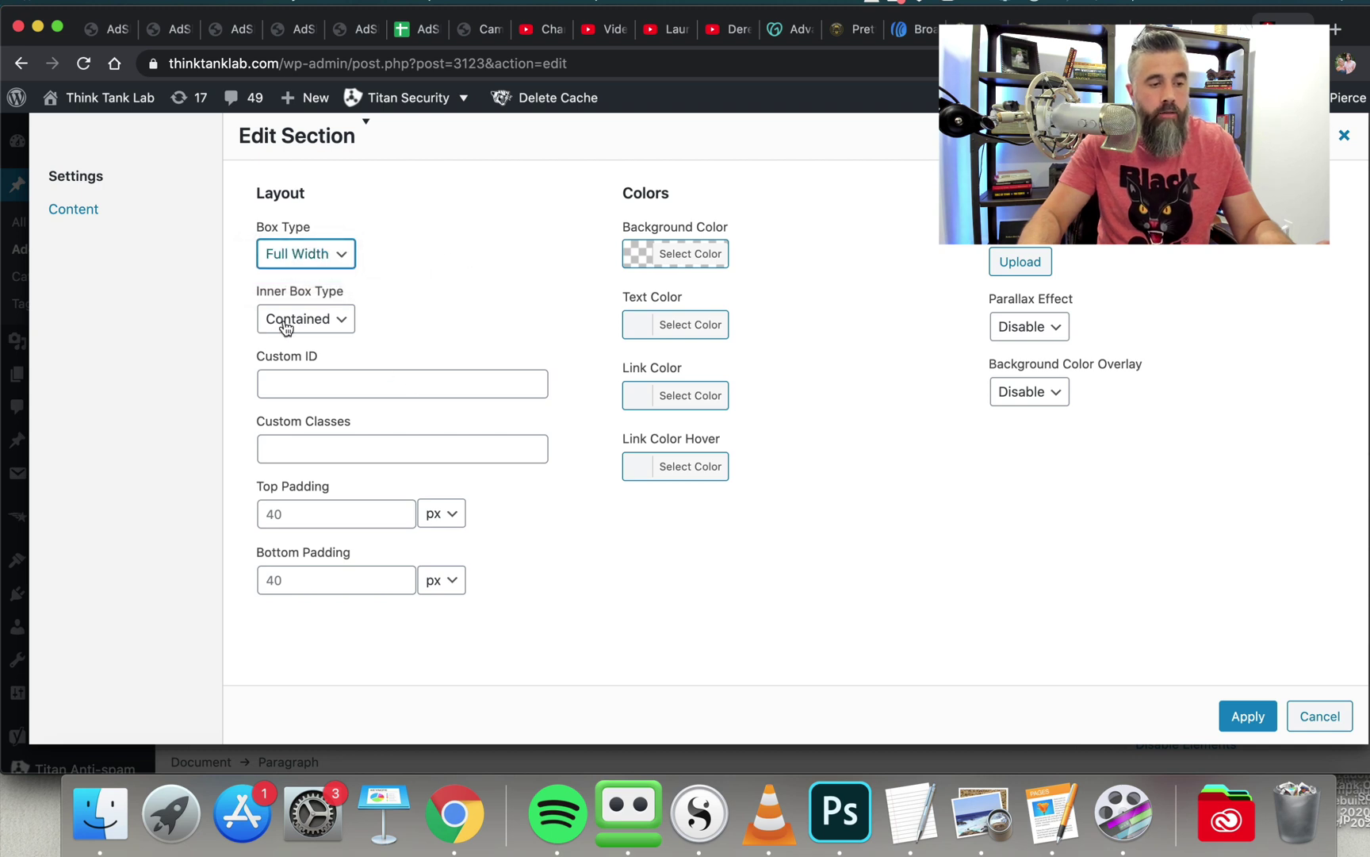
left_click(336, 319)
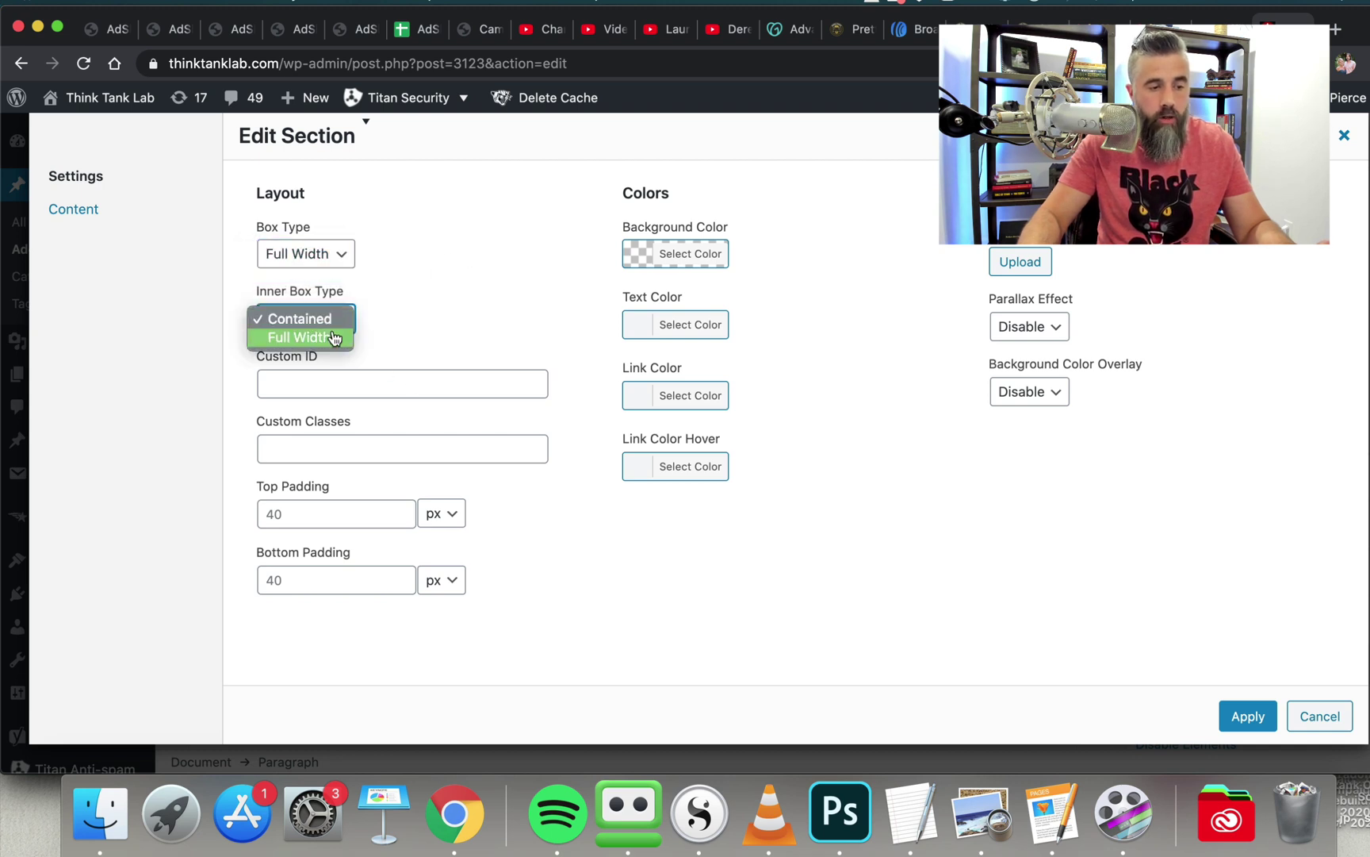
left_click(342, 336)
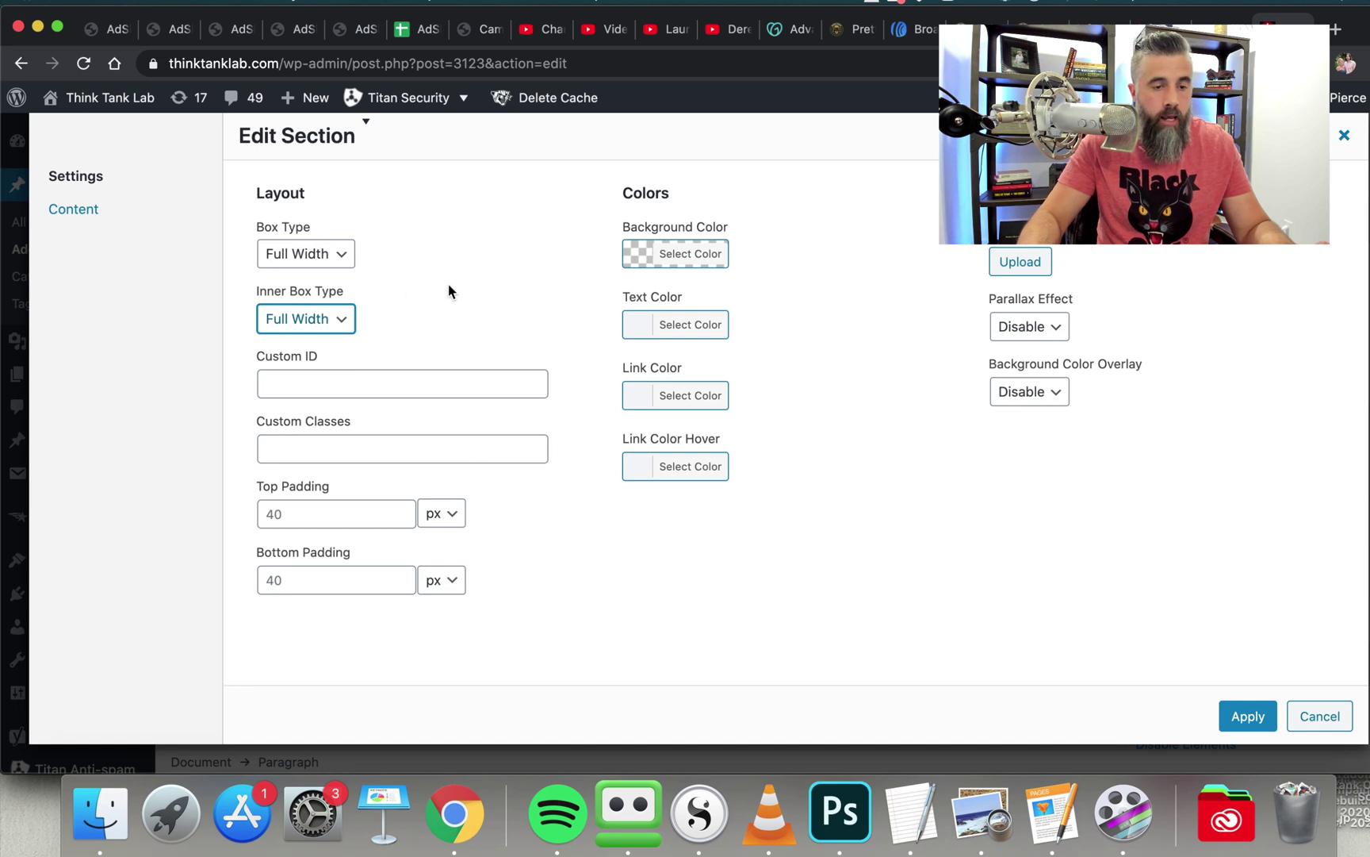
Step: Set the section's background color to black, #000000
left_click(644, 255)
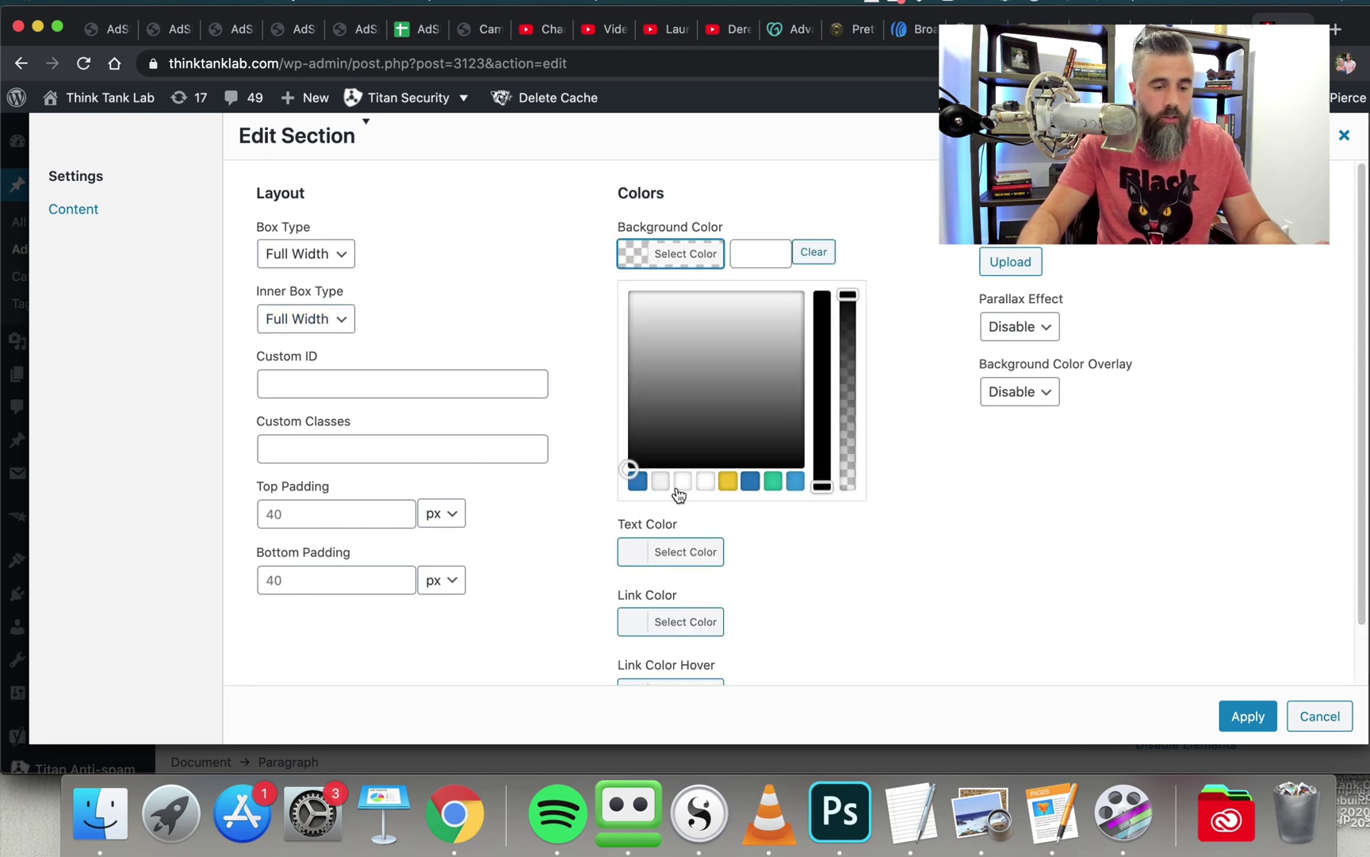
left_click(818, 320)
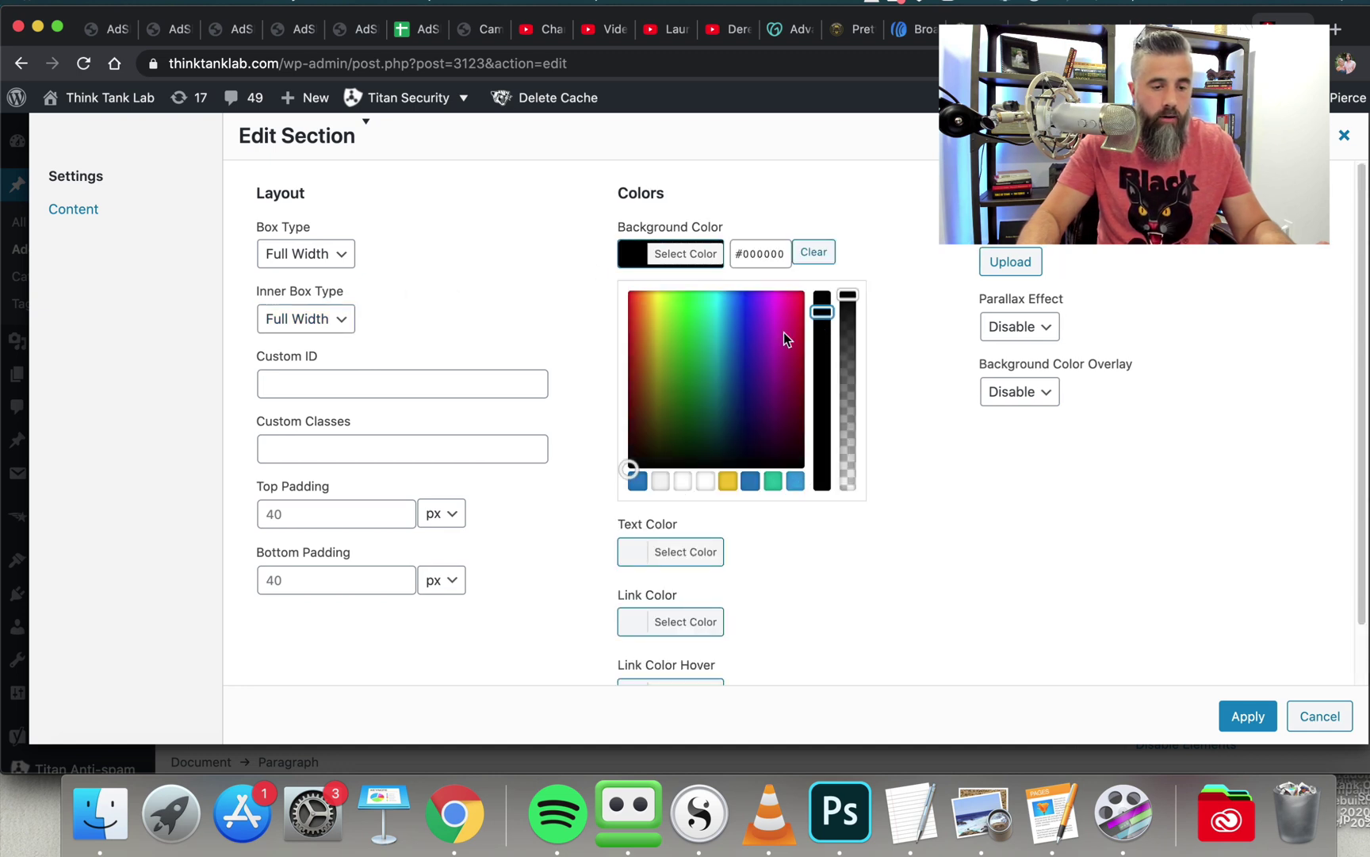
left_click(873, 203)
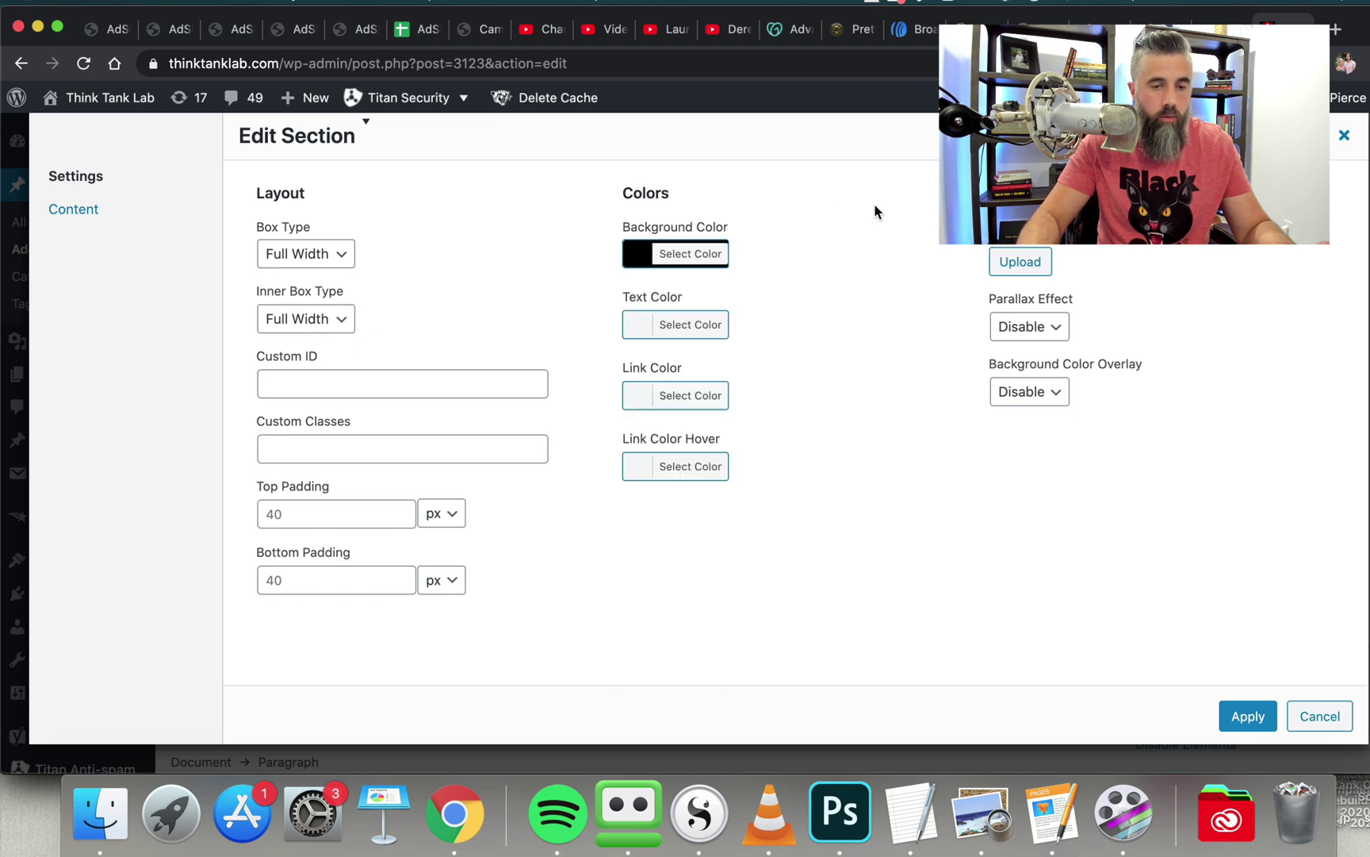
Step: Set the section's text color to white
left_click(643, 329)
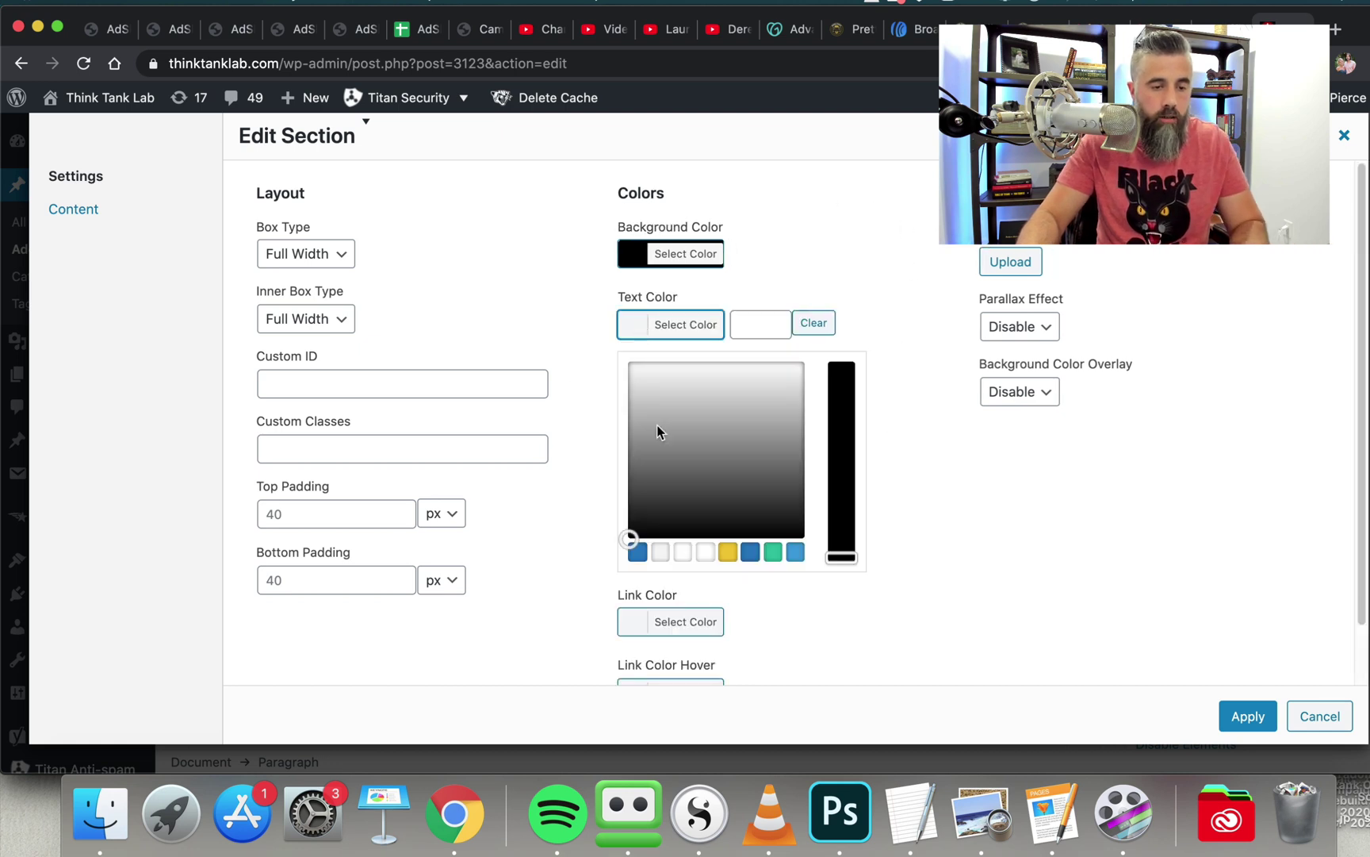
left_click(653, 362)
left_click(1031, 605)
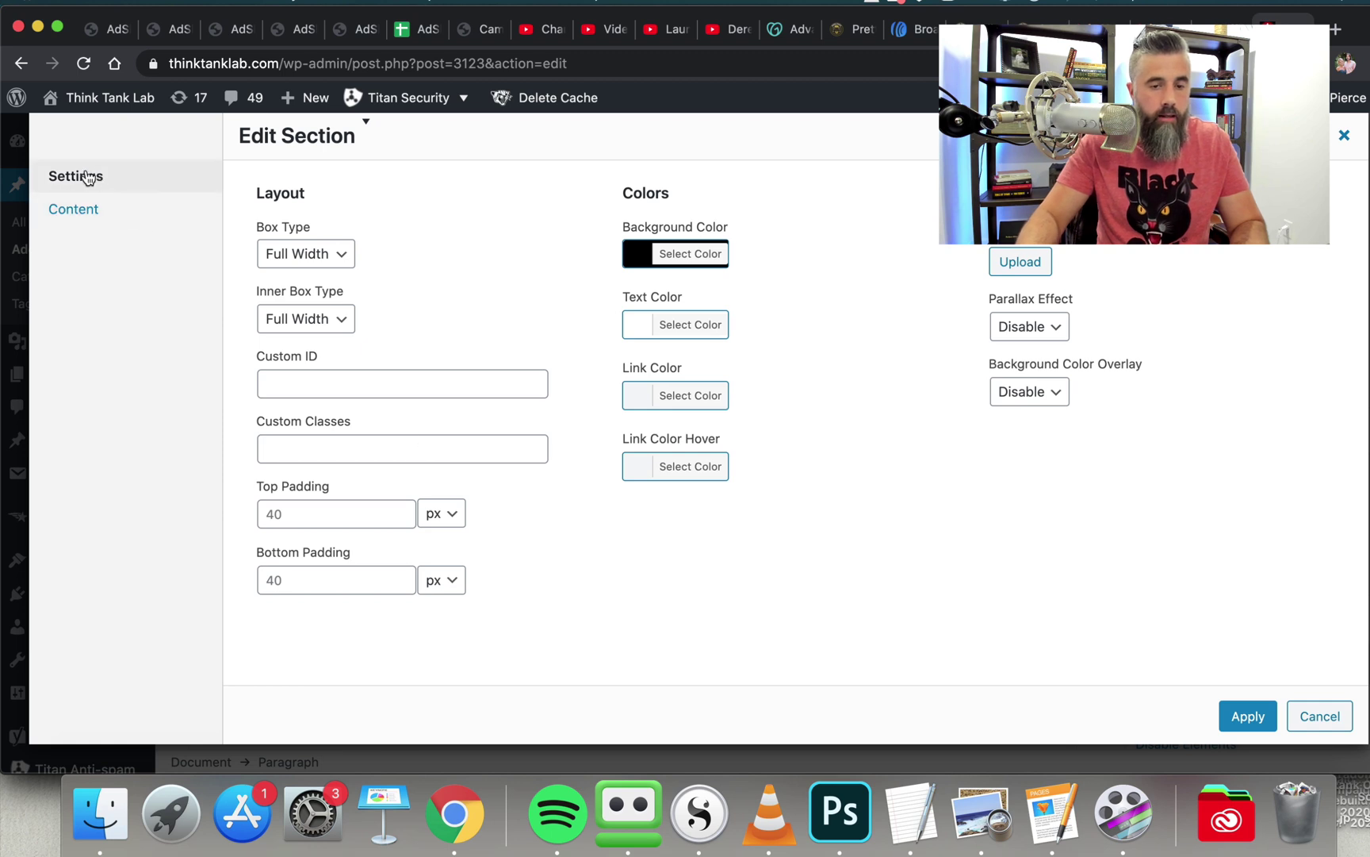
Step: Keep the section's Box Type at Full Width and set its Inner Box Type to Contained
left_click(320, 253)
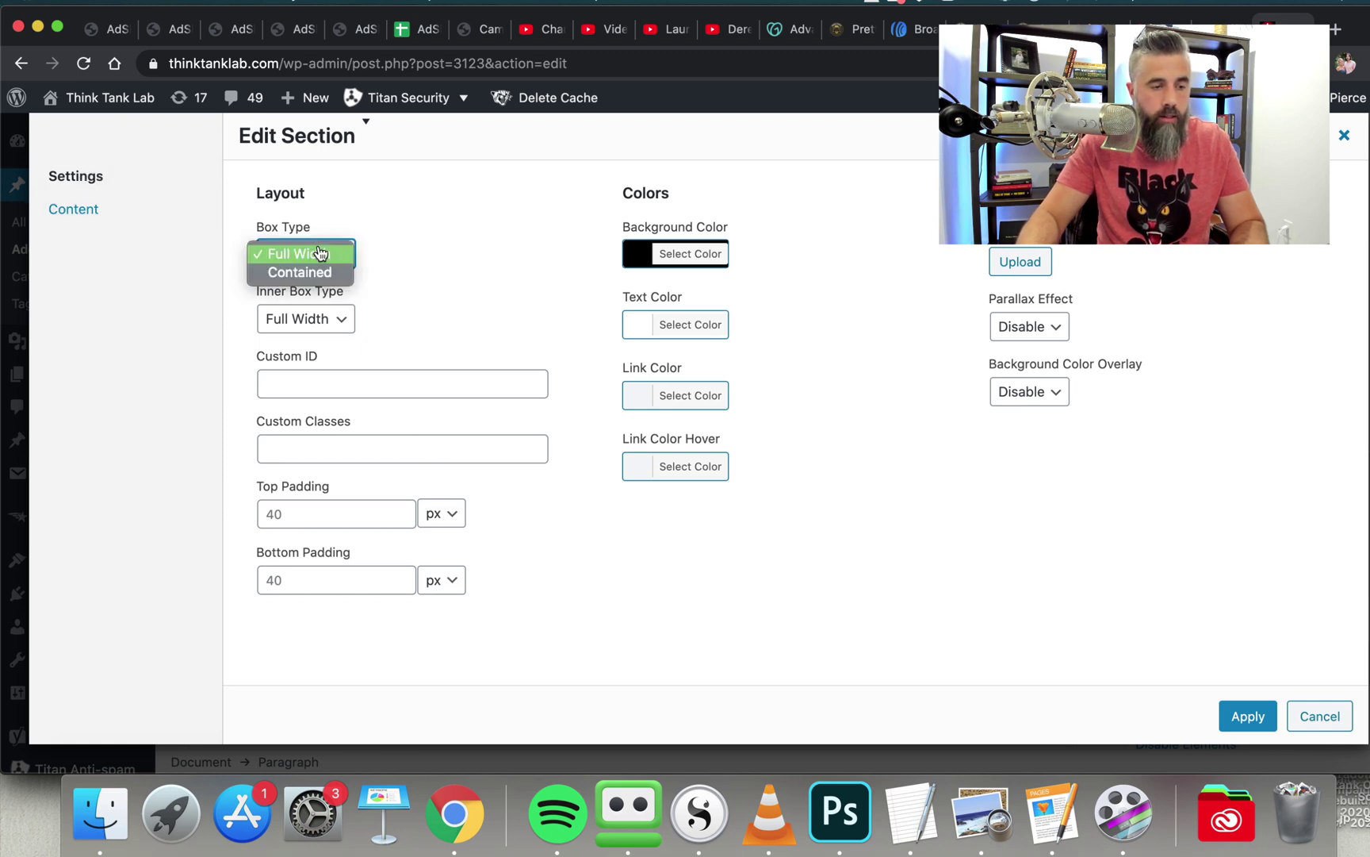
left_click(319, 253)
left_click(320, 319)
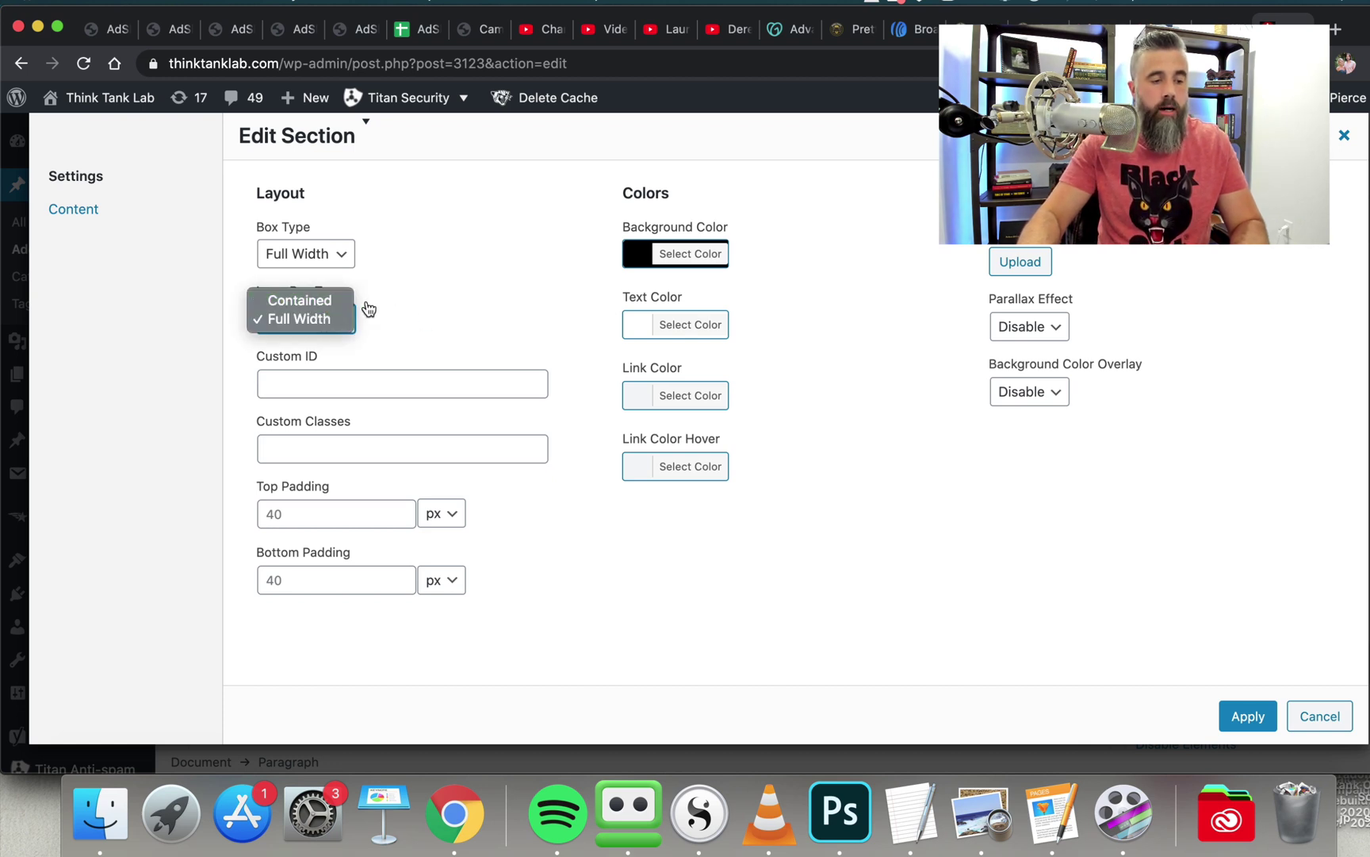
left_click(454, 311)
left_click(311, 318)
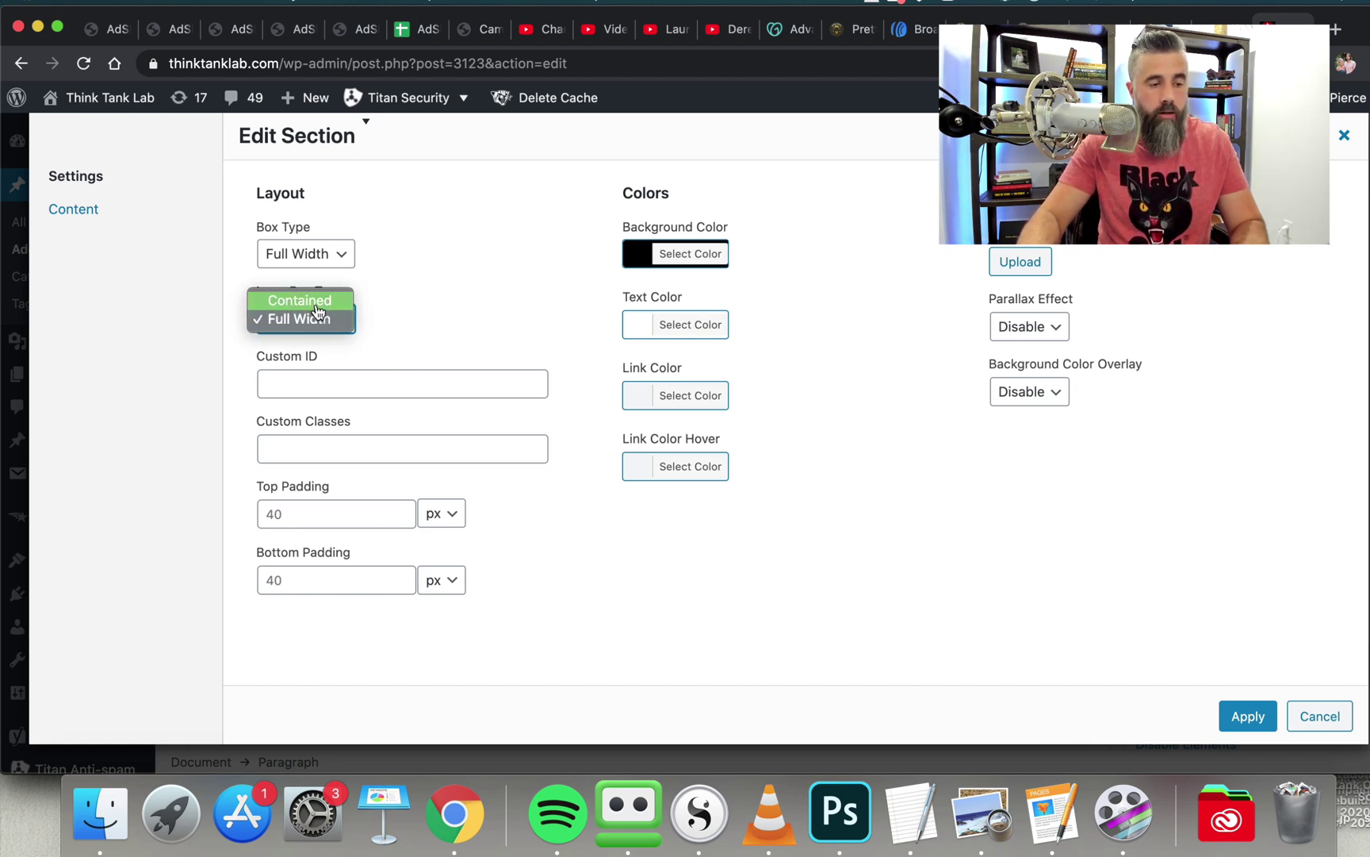
left_click(318, 300)
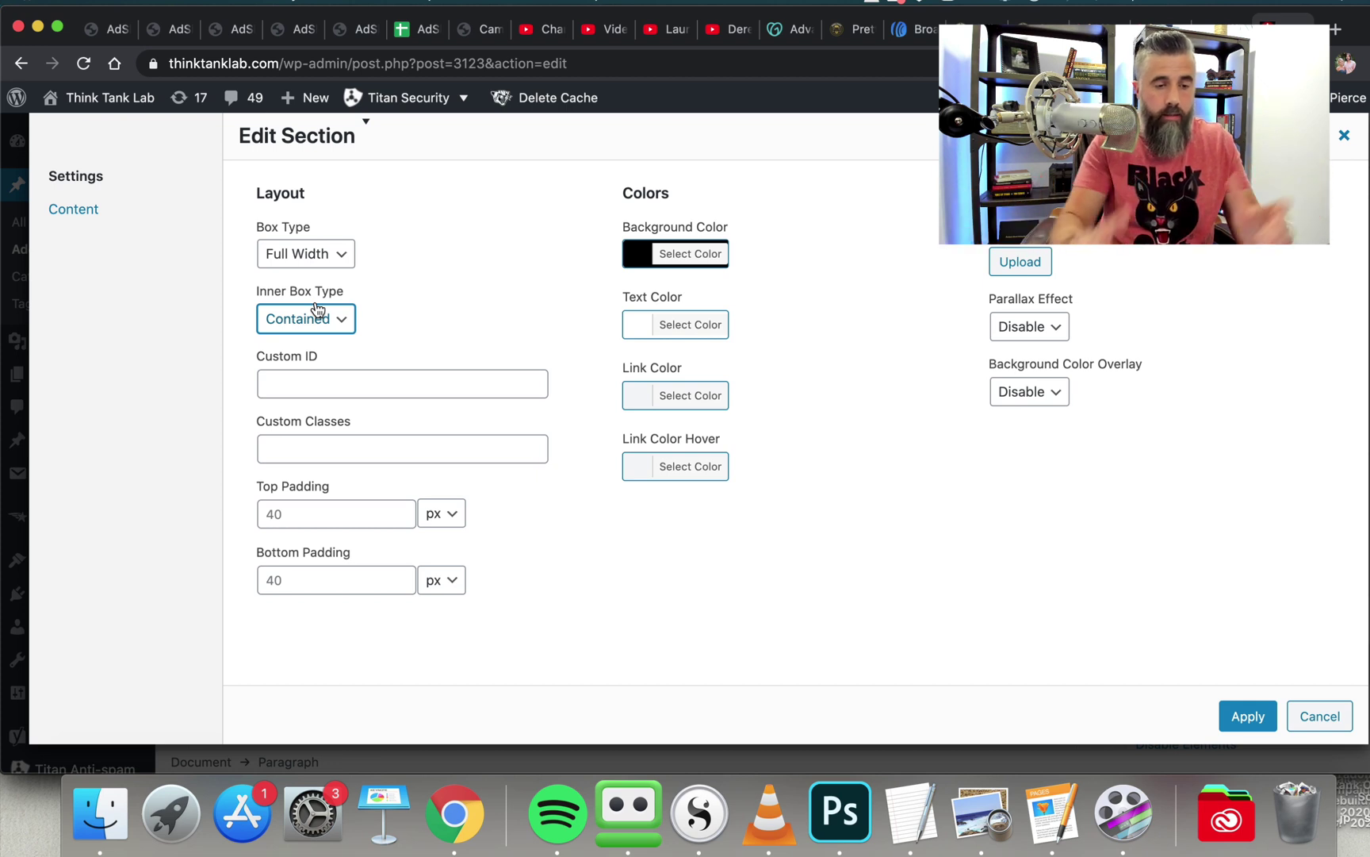
Step: Label the section "Generatepress Review Section" in its content settings
left_click(102, 211)
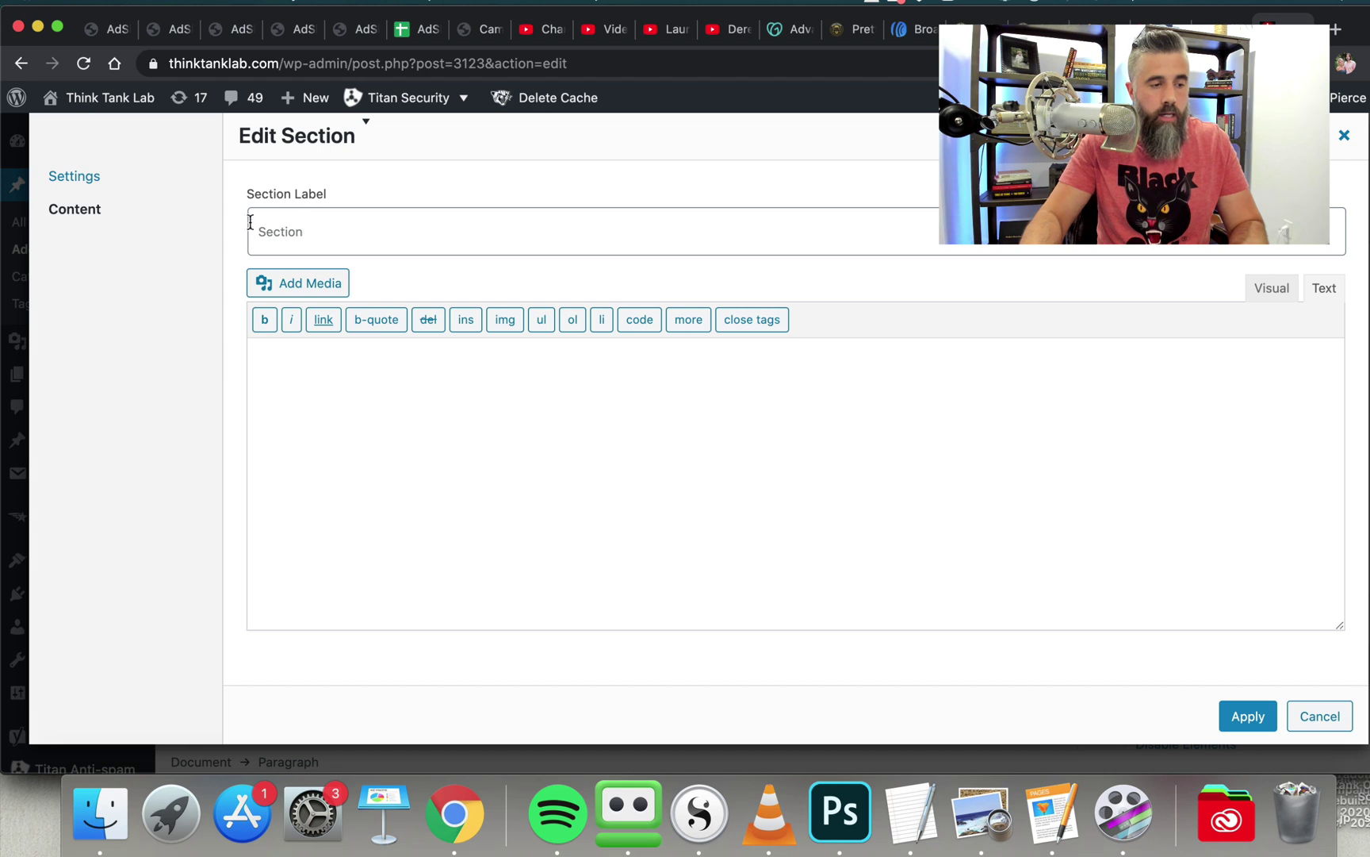
left_click(368, 236)
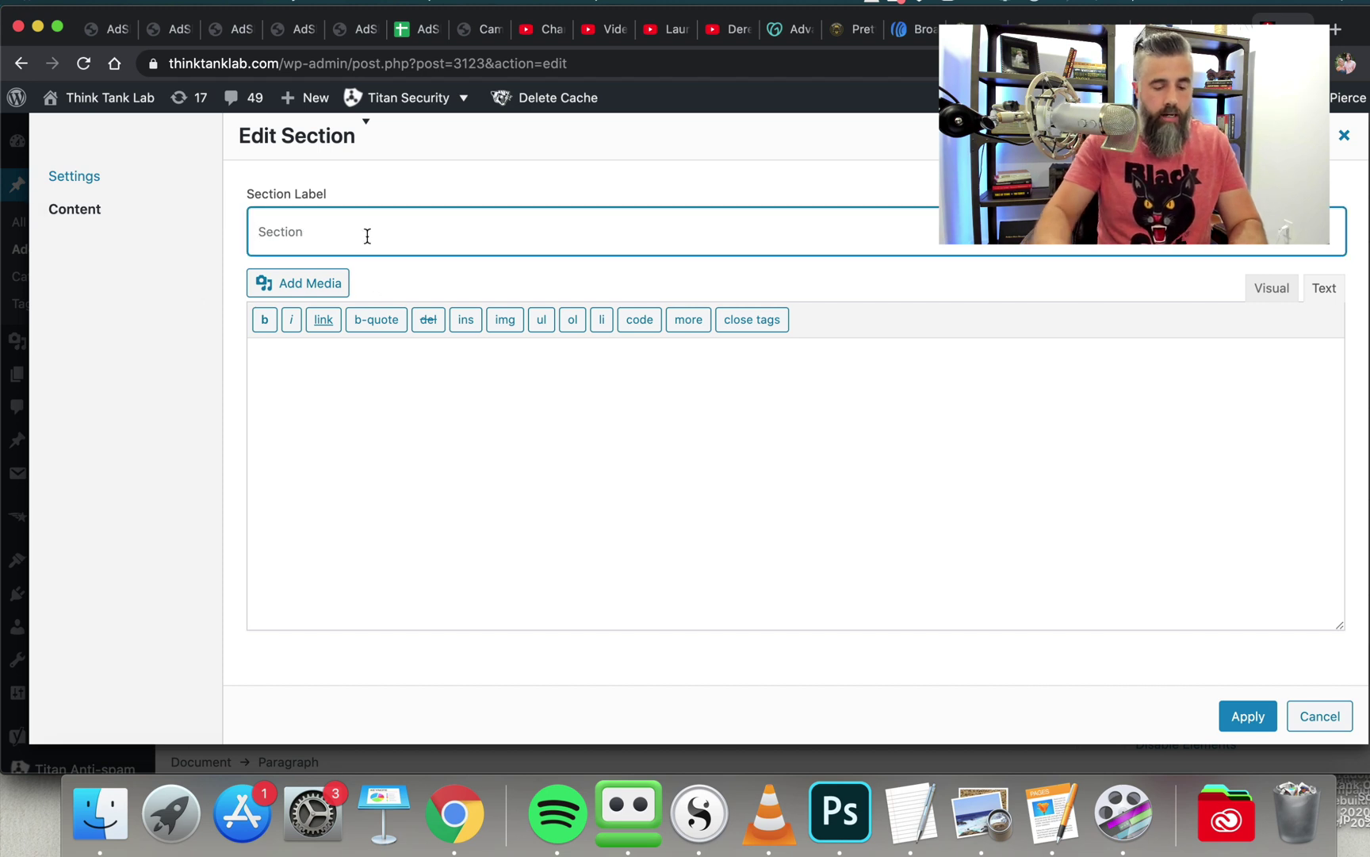
type("Generatepress Rev")
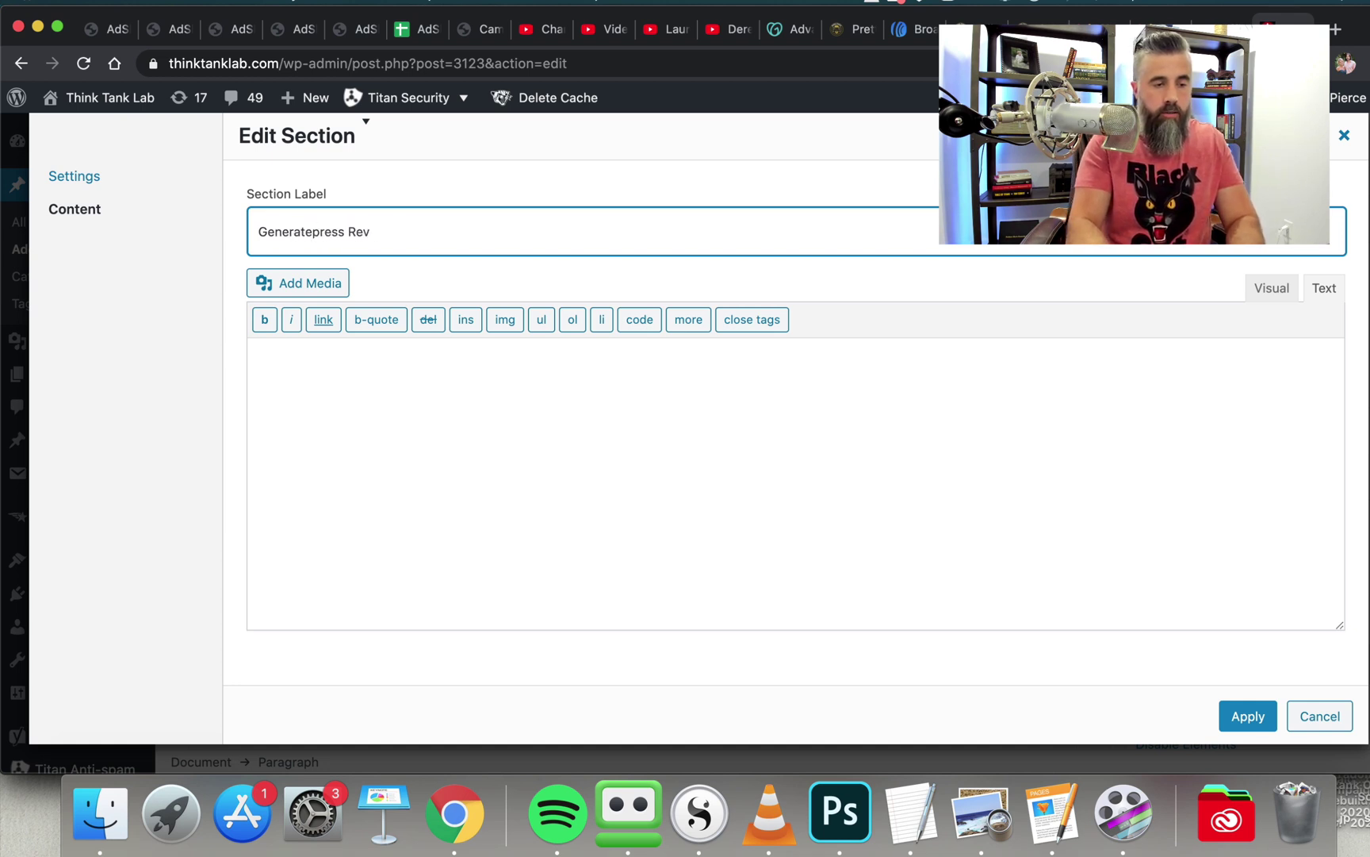
type("iew Section")
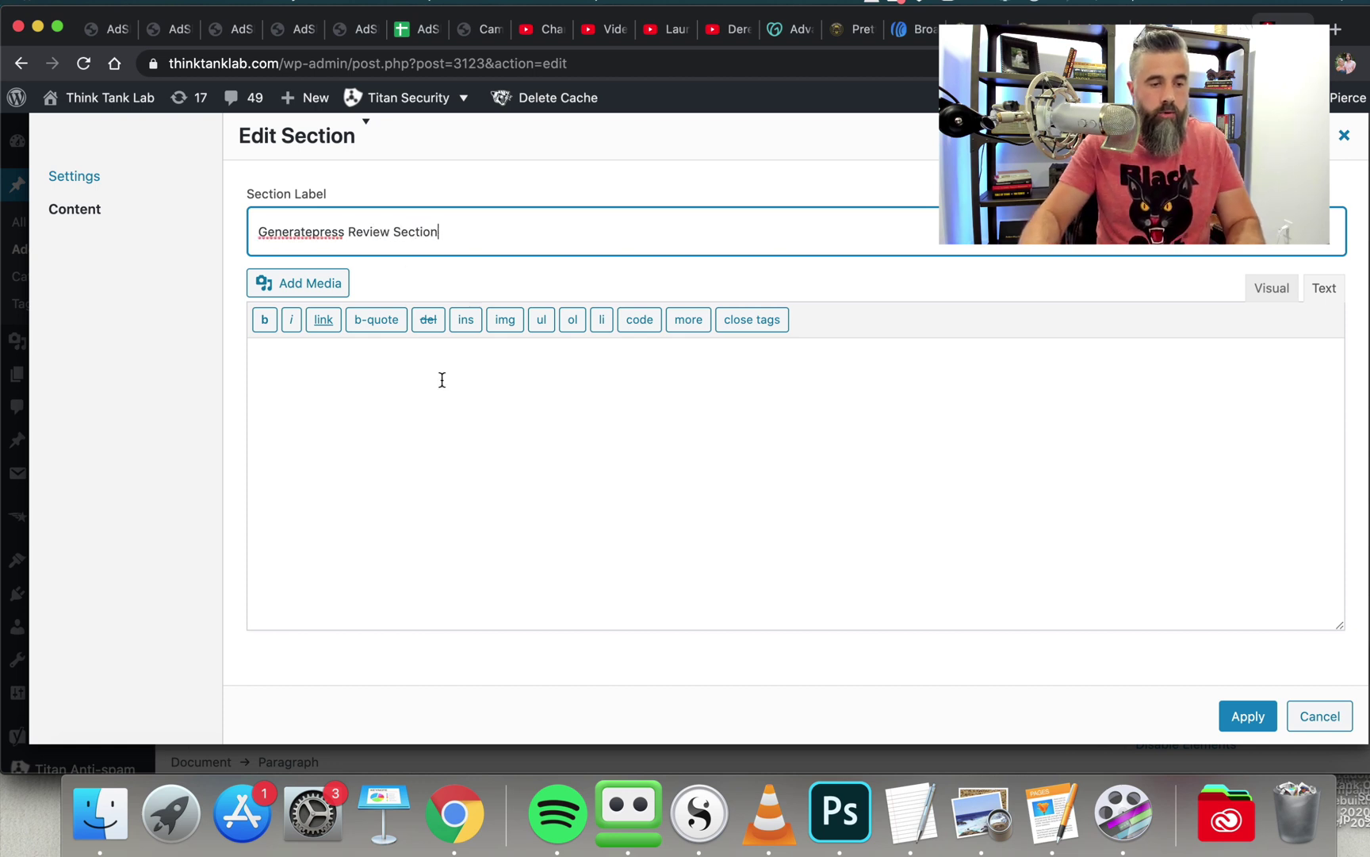
Step: Write the section text "If you're looking for Generatepress, this review will do the trick" with bullets Fast loading, Easy to use, Greate Support, Low Price
left_click(442, 380)
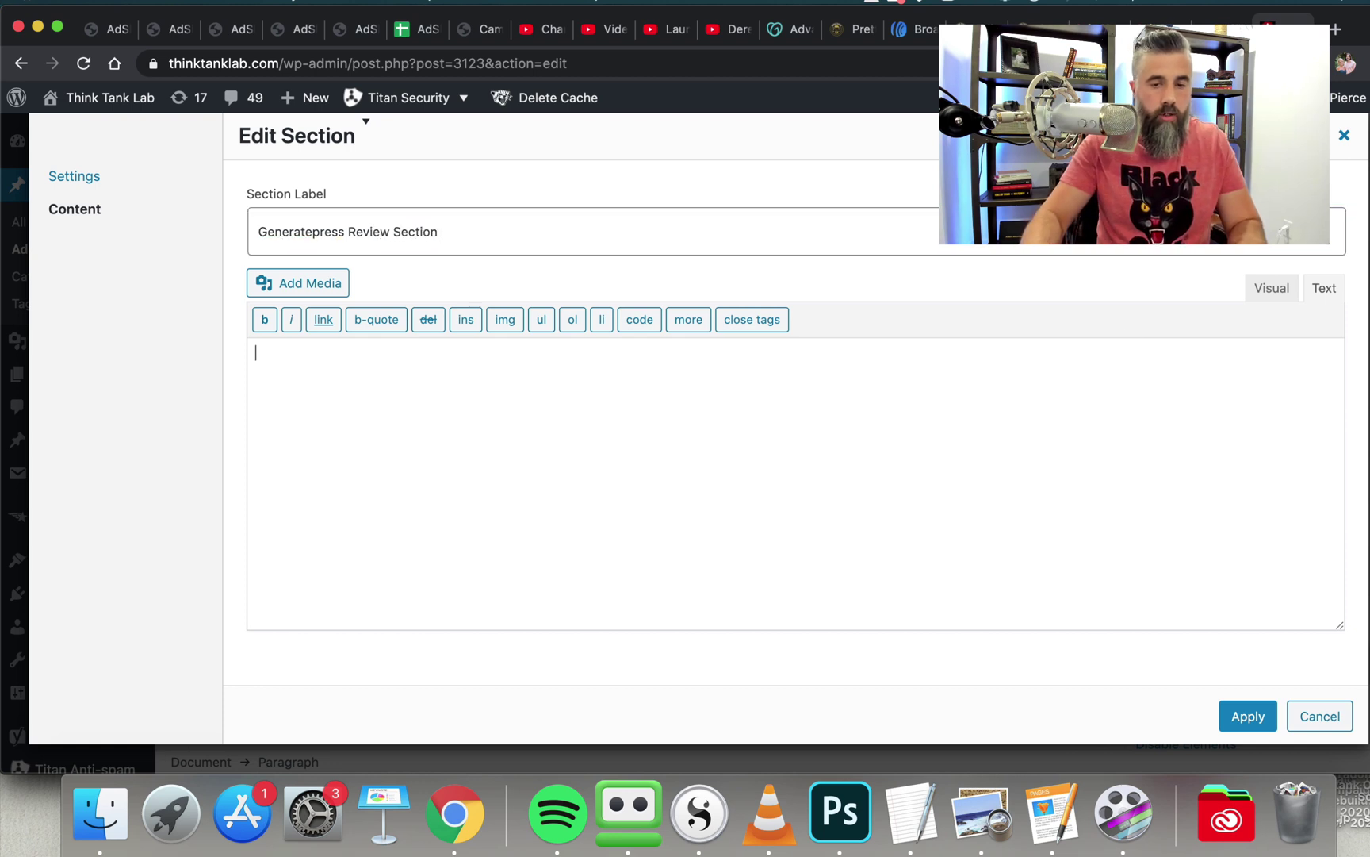
left_click(1269, 288)
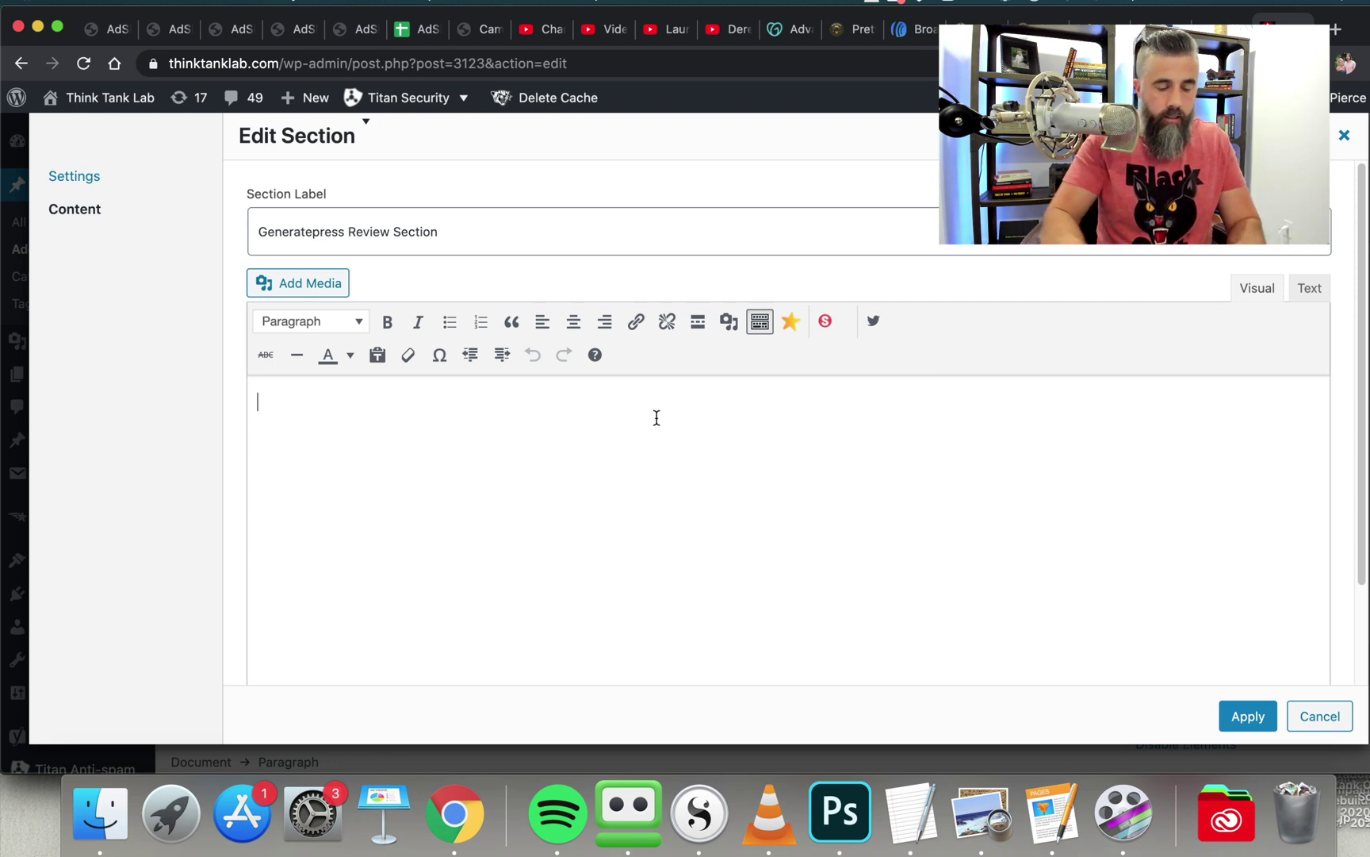
type("If")
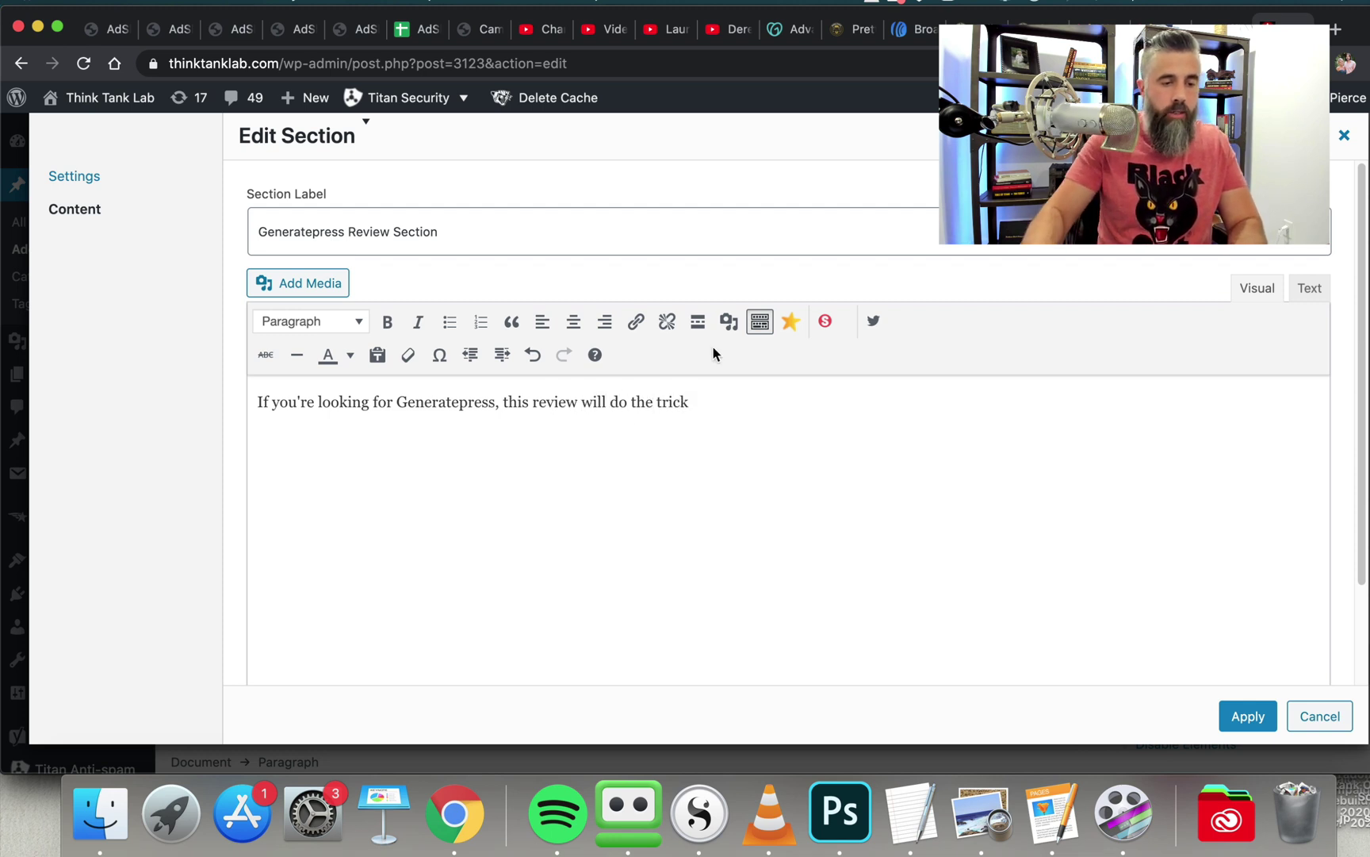
left_click(449, 321)
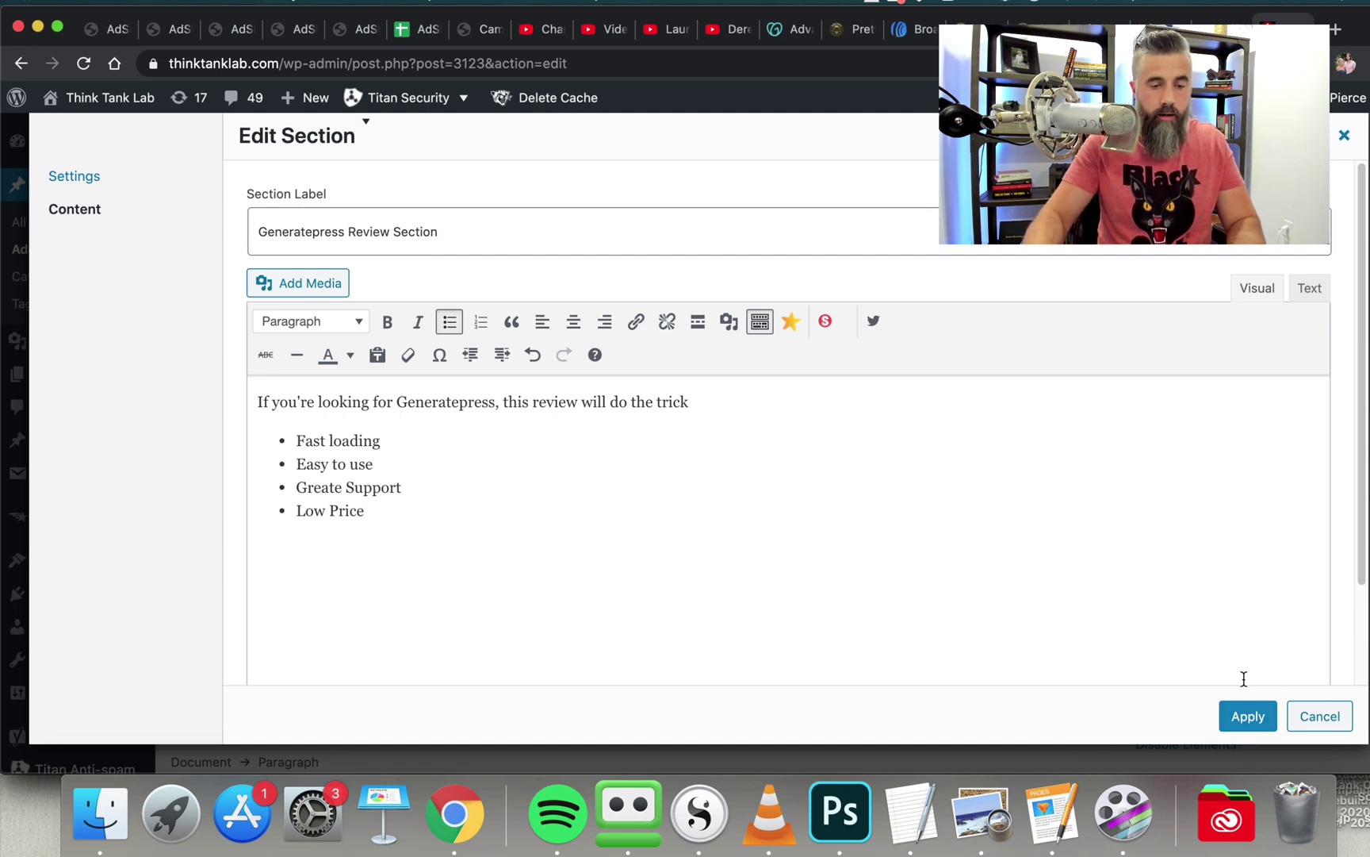
Step: Apply the section's changes and preview the post, returning to the editor when done
left_click(1251, 723)
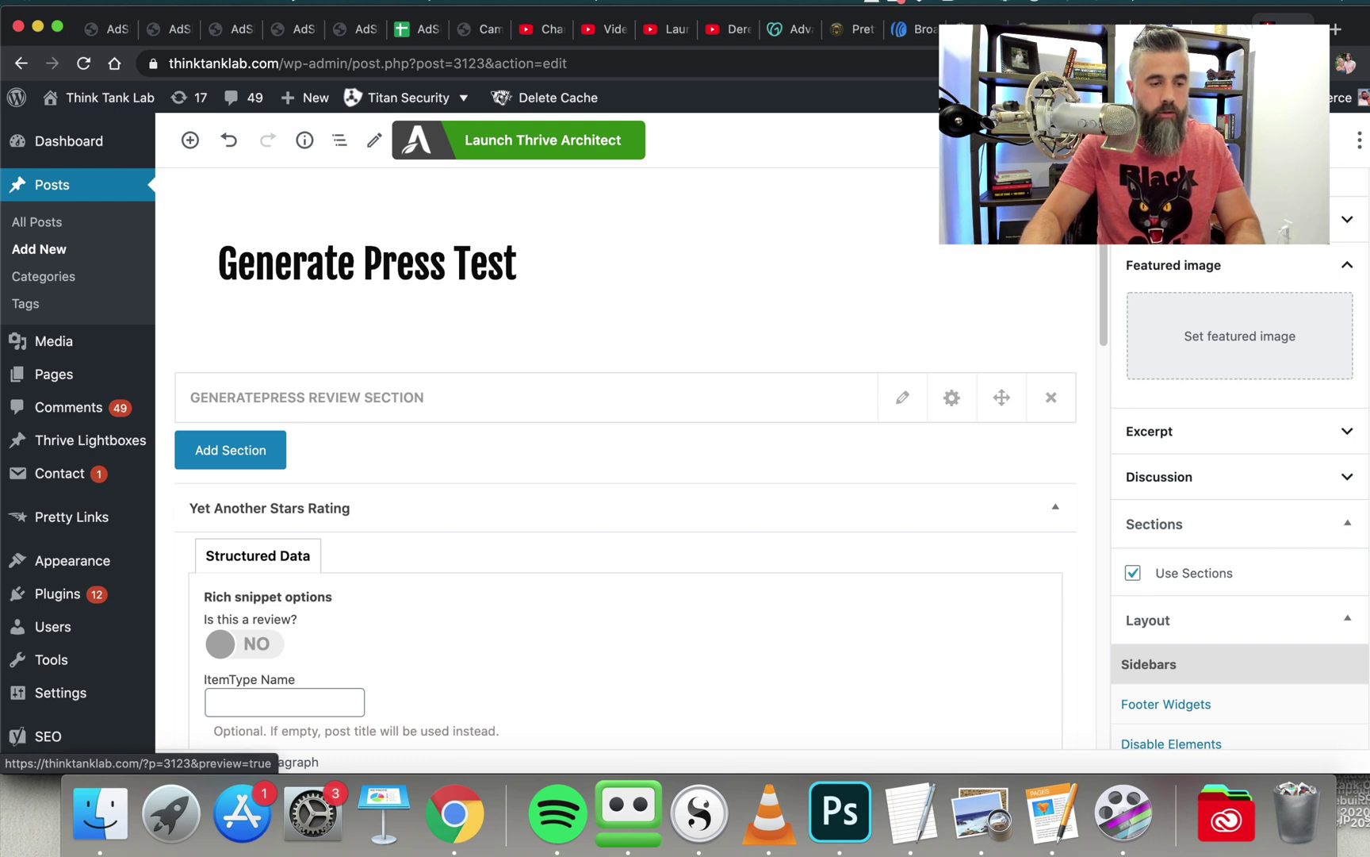
left_click(979, 139)
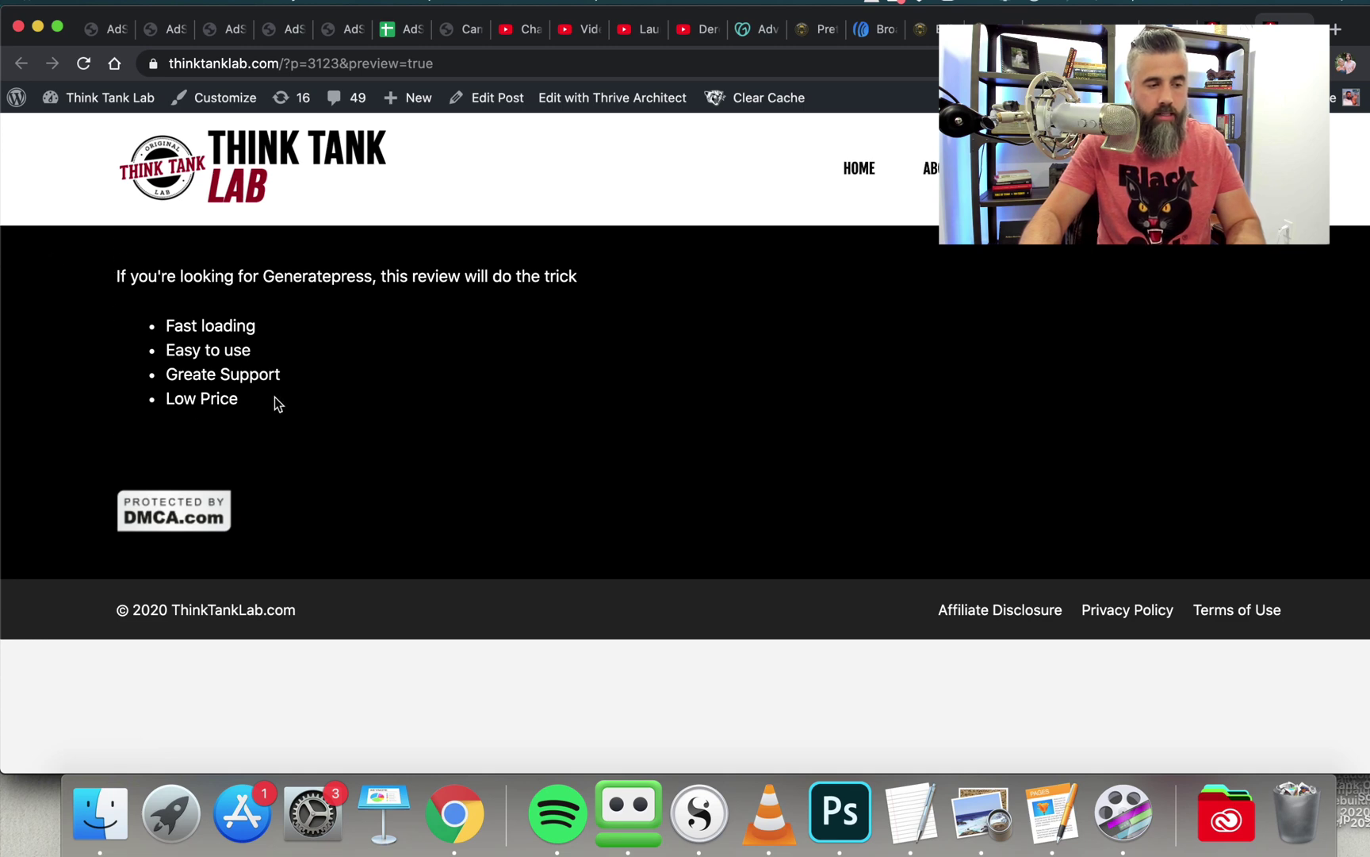
key("super+w")
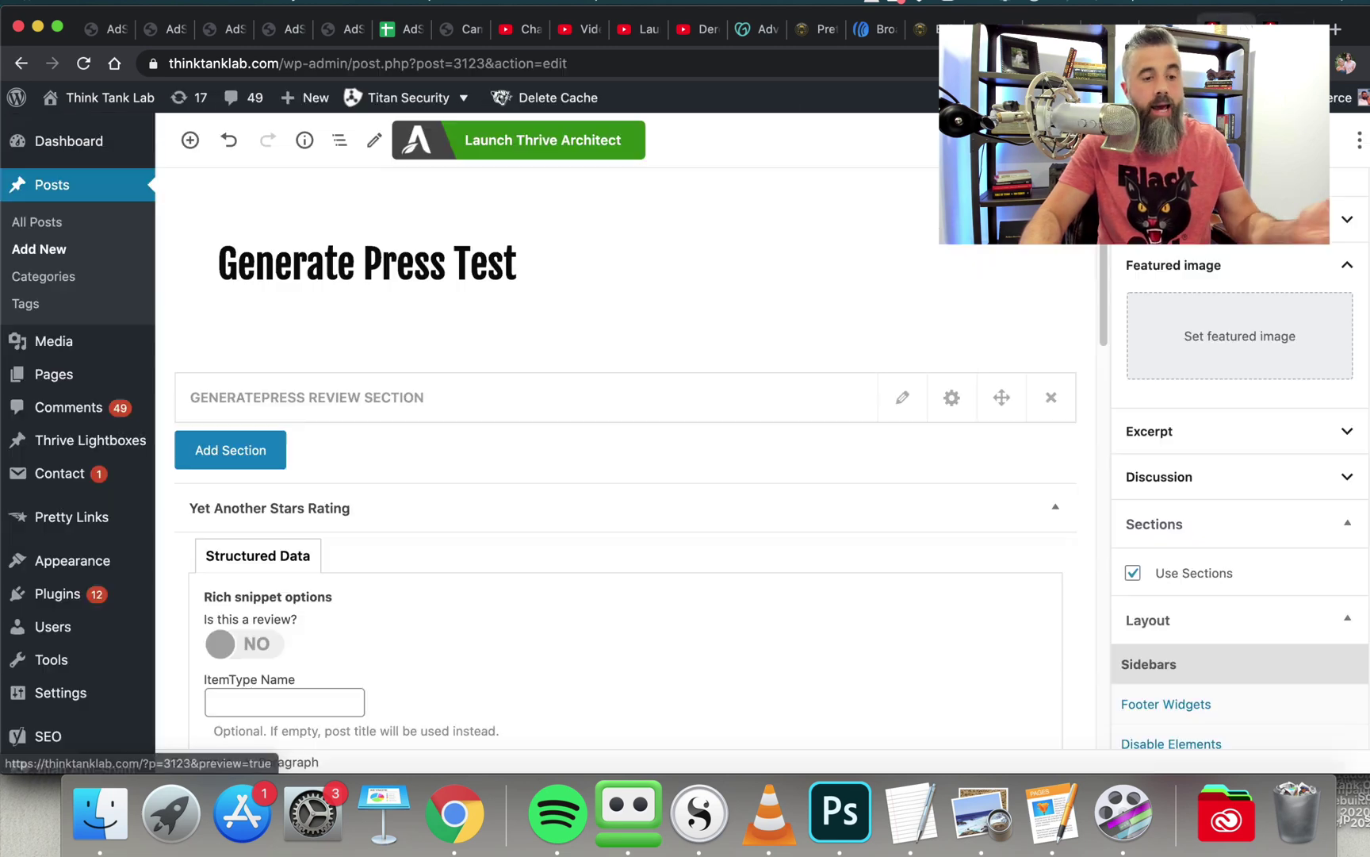
Step: Add a second section to the post and label it "Top Section"
left_click(259, 453)
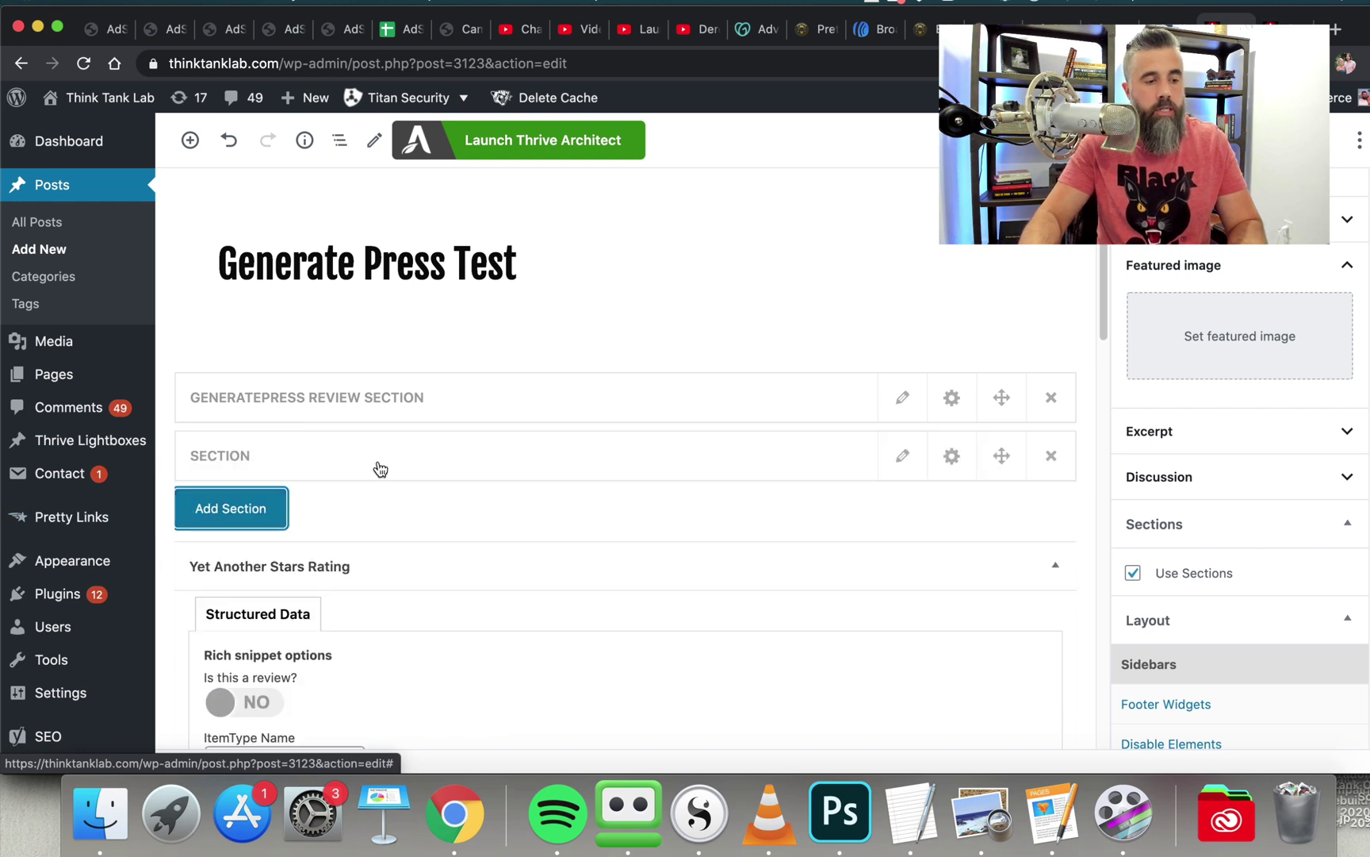
left_click(368, 465)
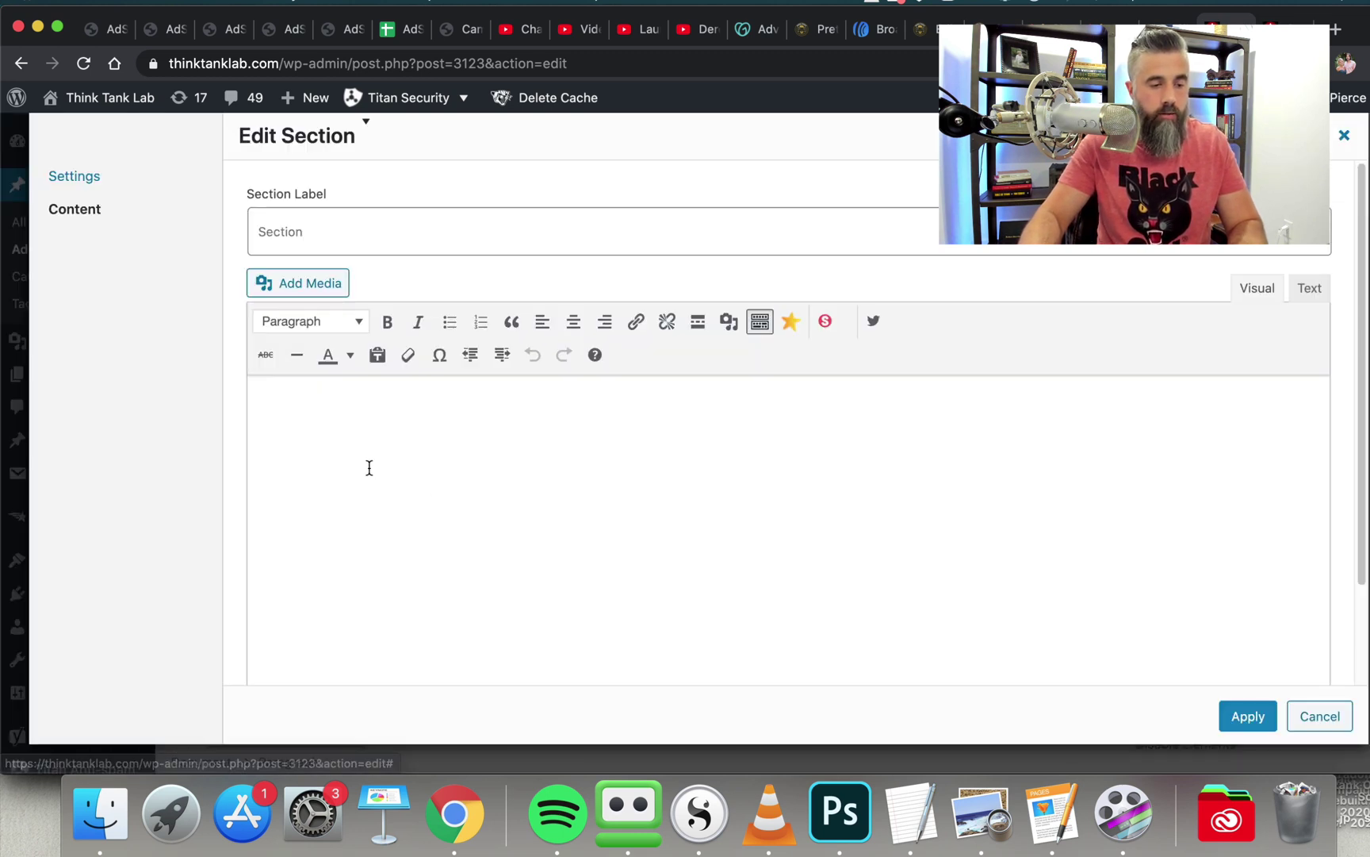
left_click(373, 231)
type("Top Section")
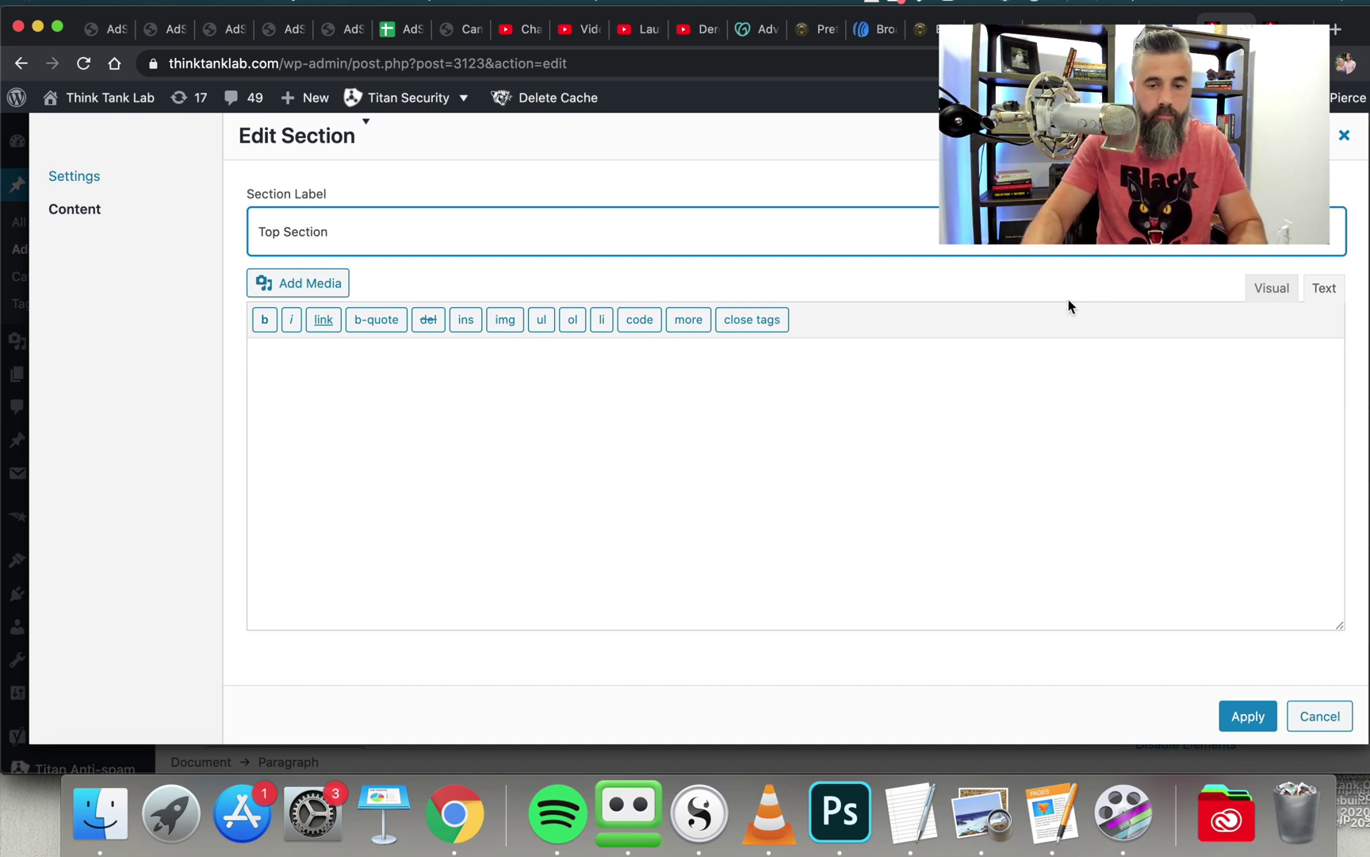
Step: Write "This is the first section of my Generatepress review" as the new section's content in the visual editor
left_click(1272, 288)
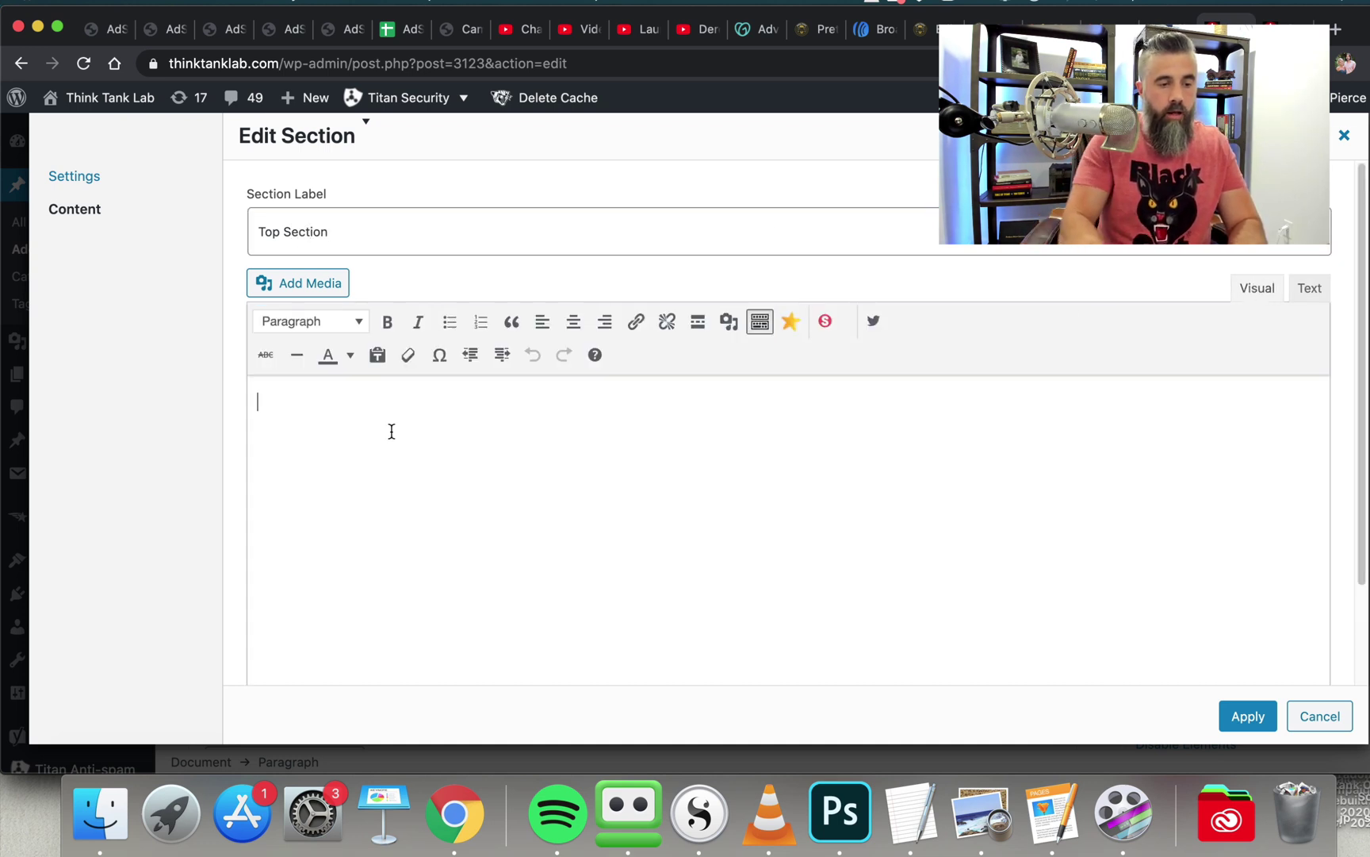
type("W")
key("BackSpace")
type("T")
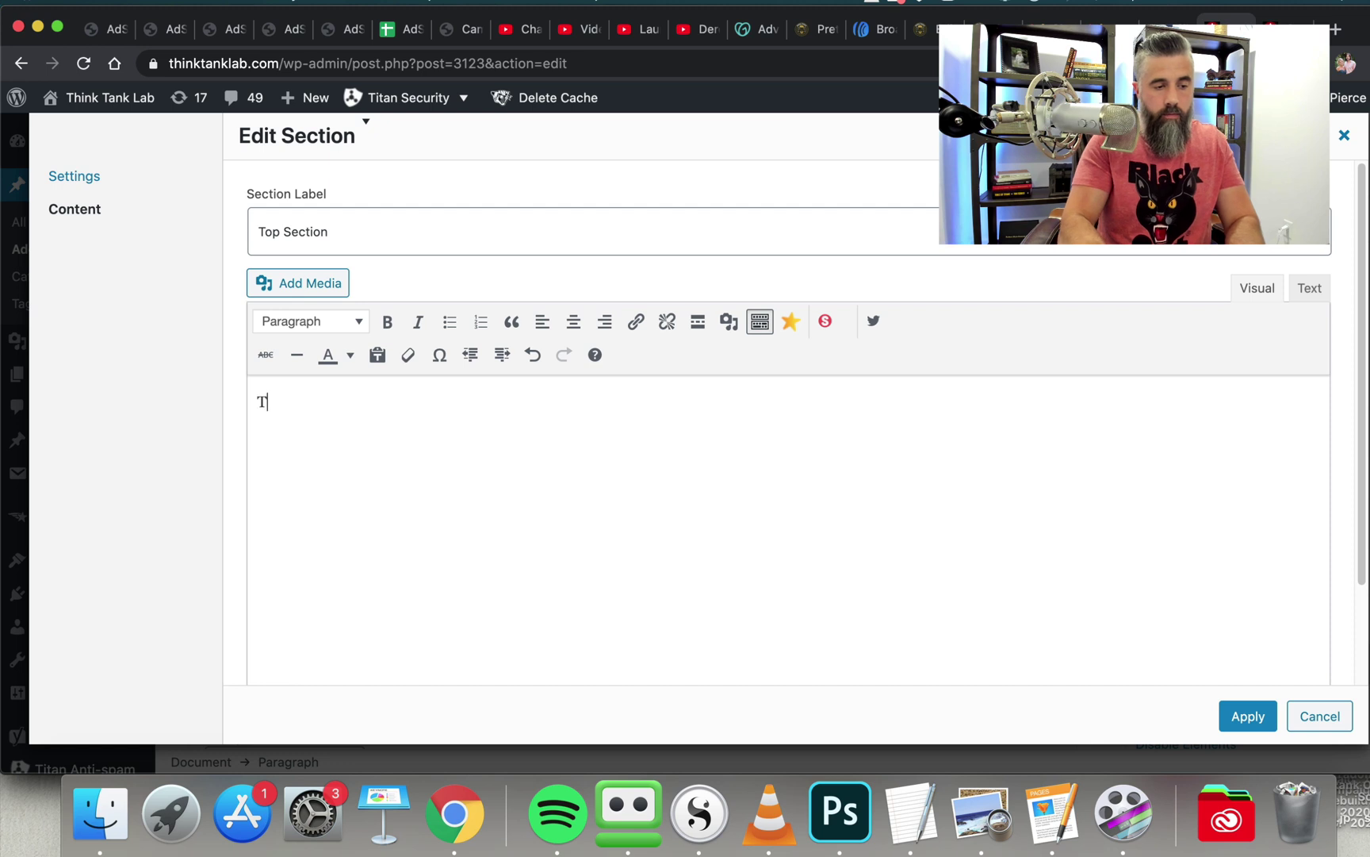
type("his is the first ")
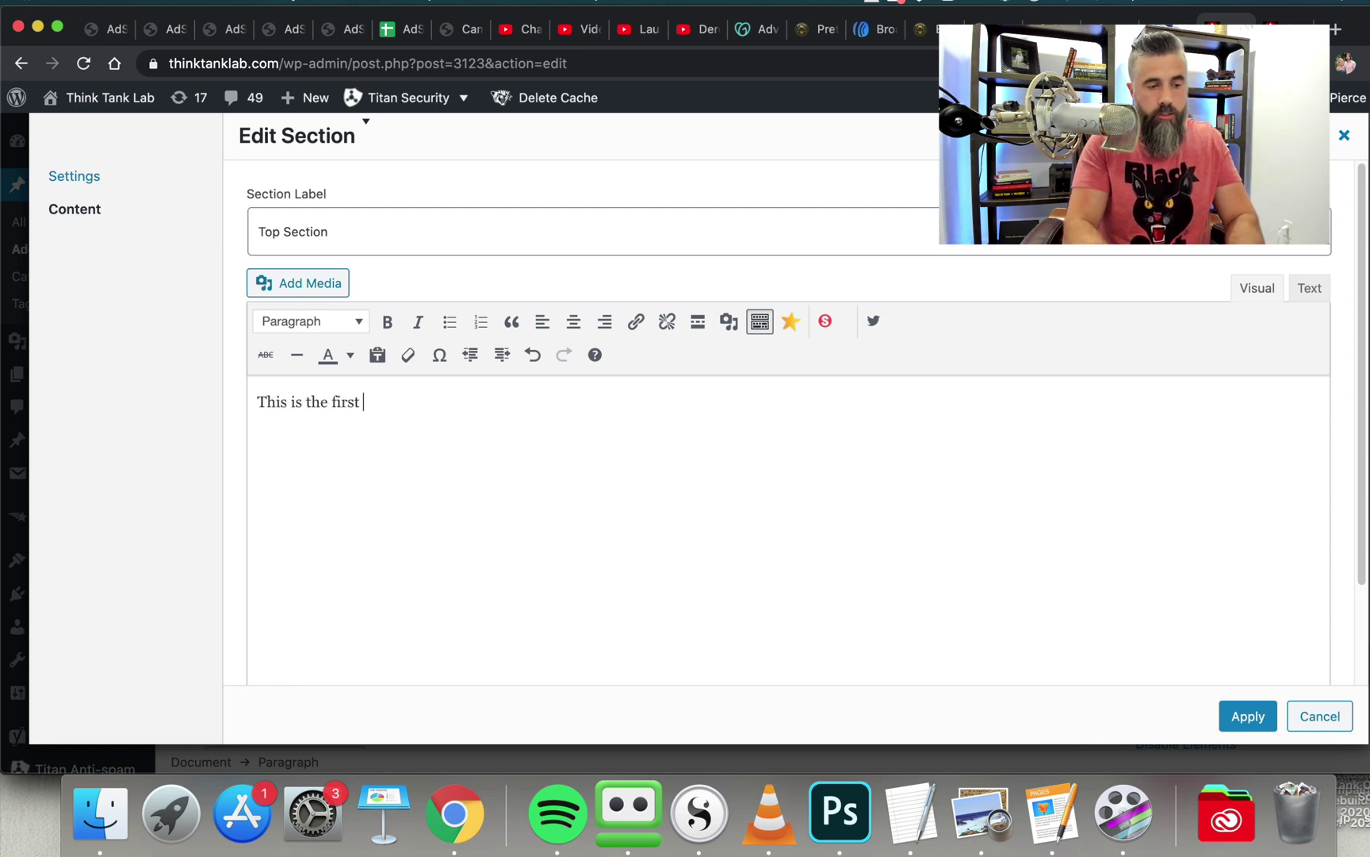
type("section of my")
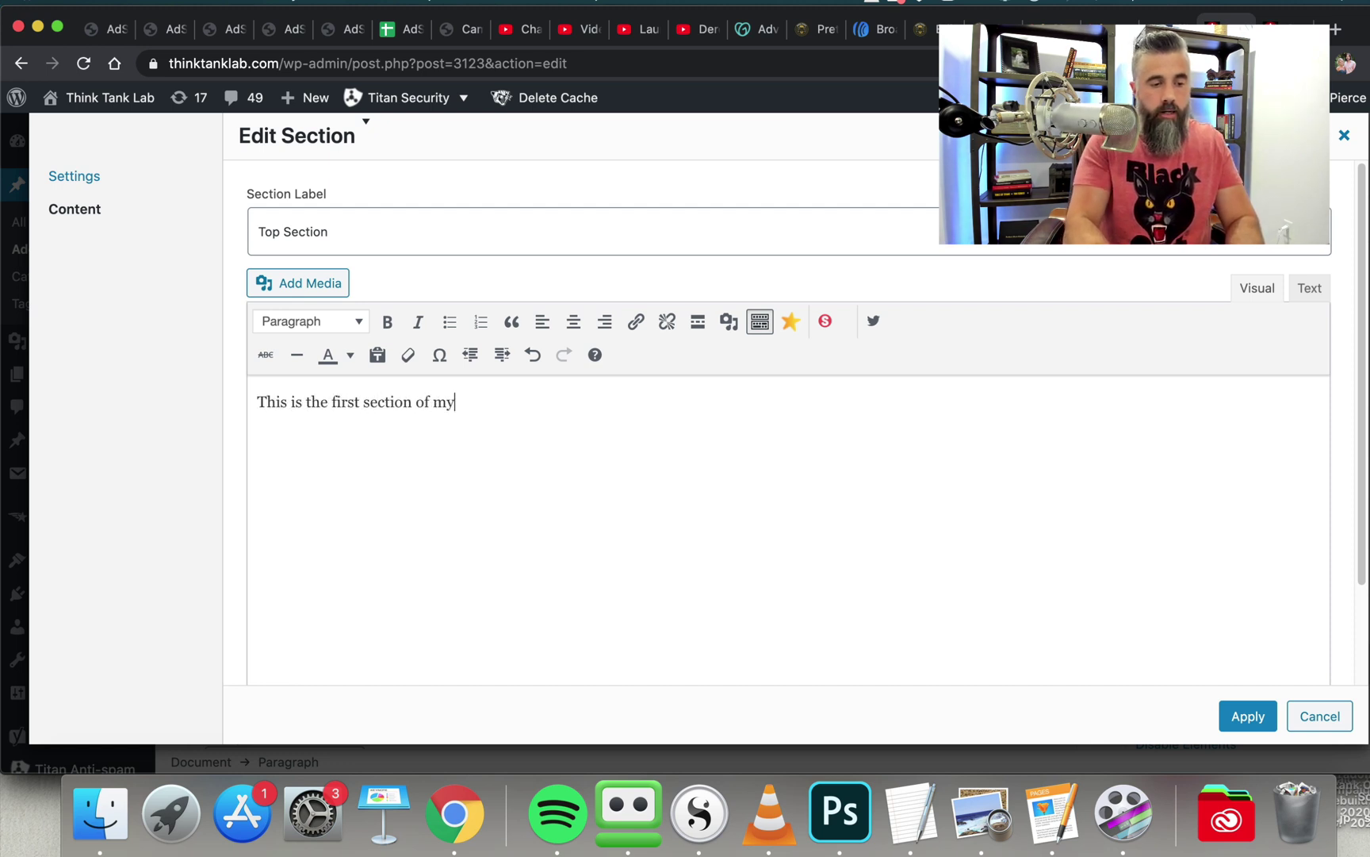
type(" Gener")
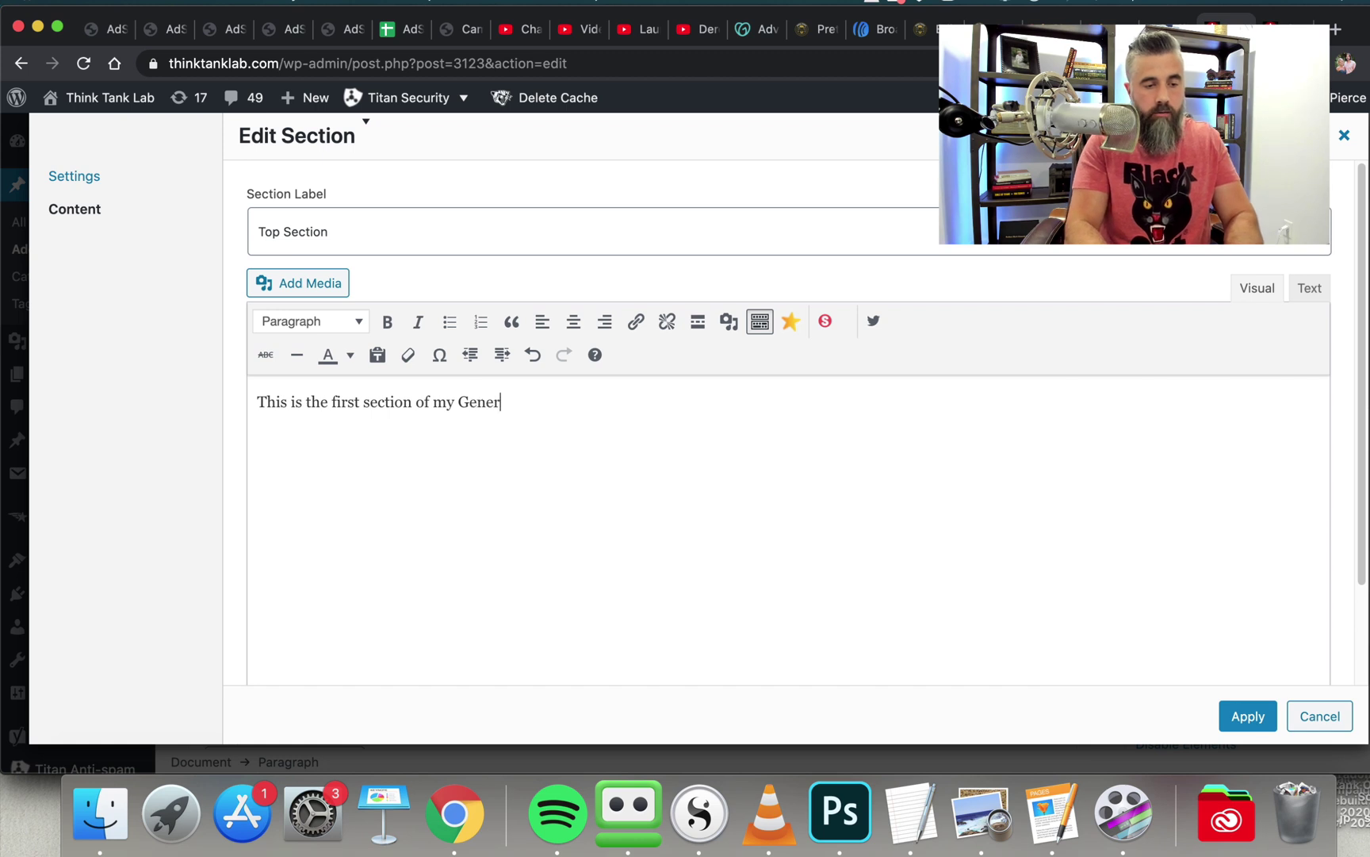
type("atepress review")
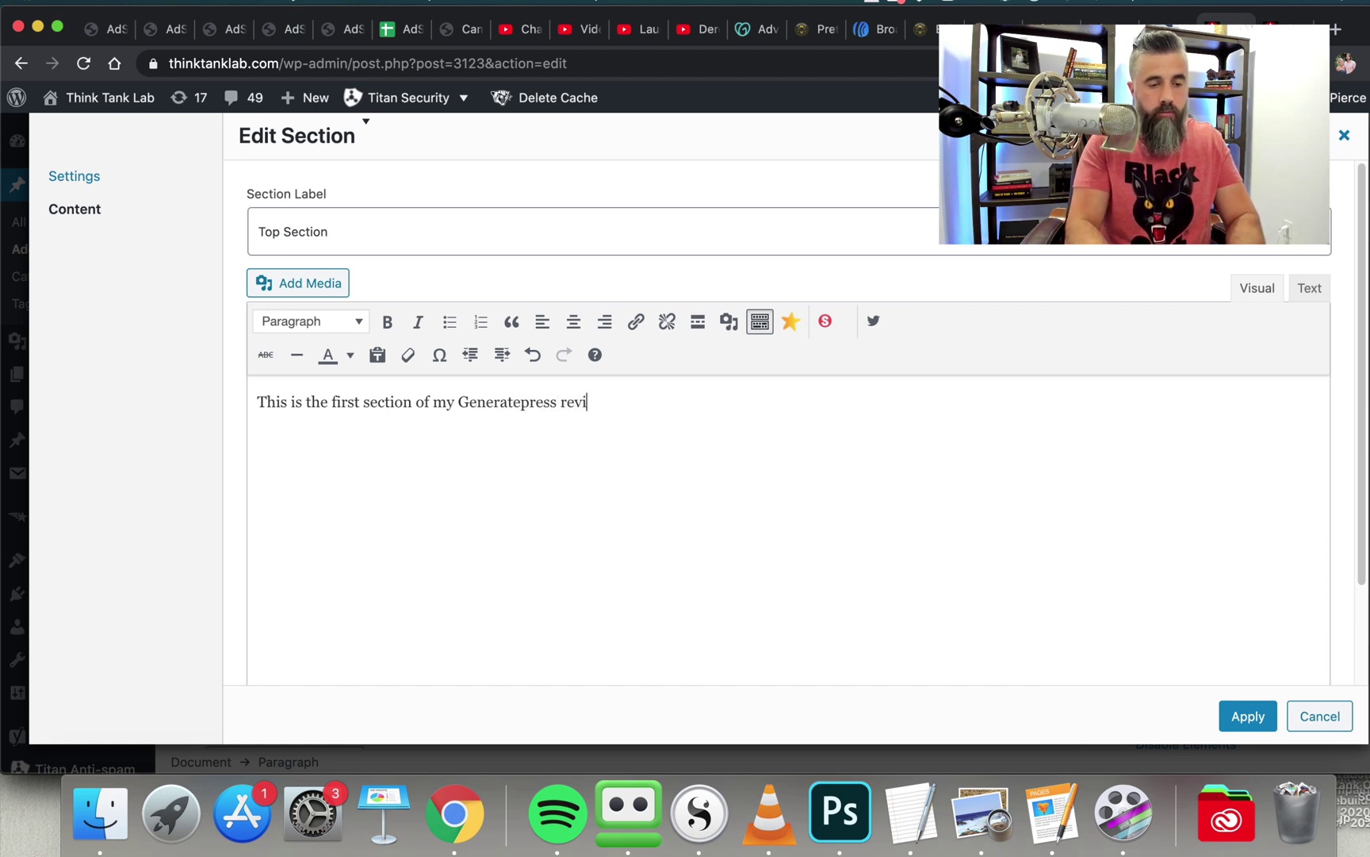
Step: Set the gray geometric image bggray.jpg from the media library as the Top Section's background
left_click(103, 183)
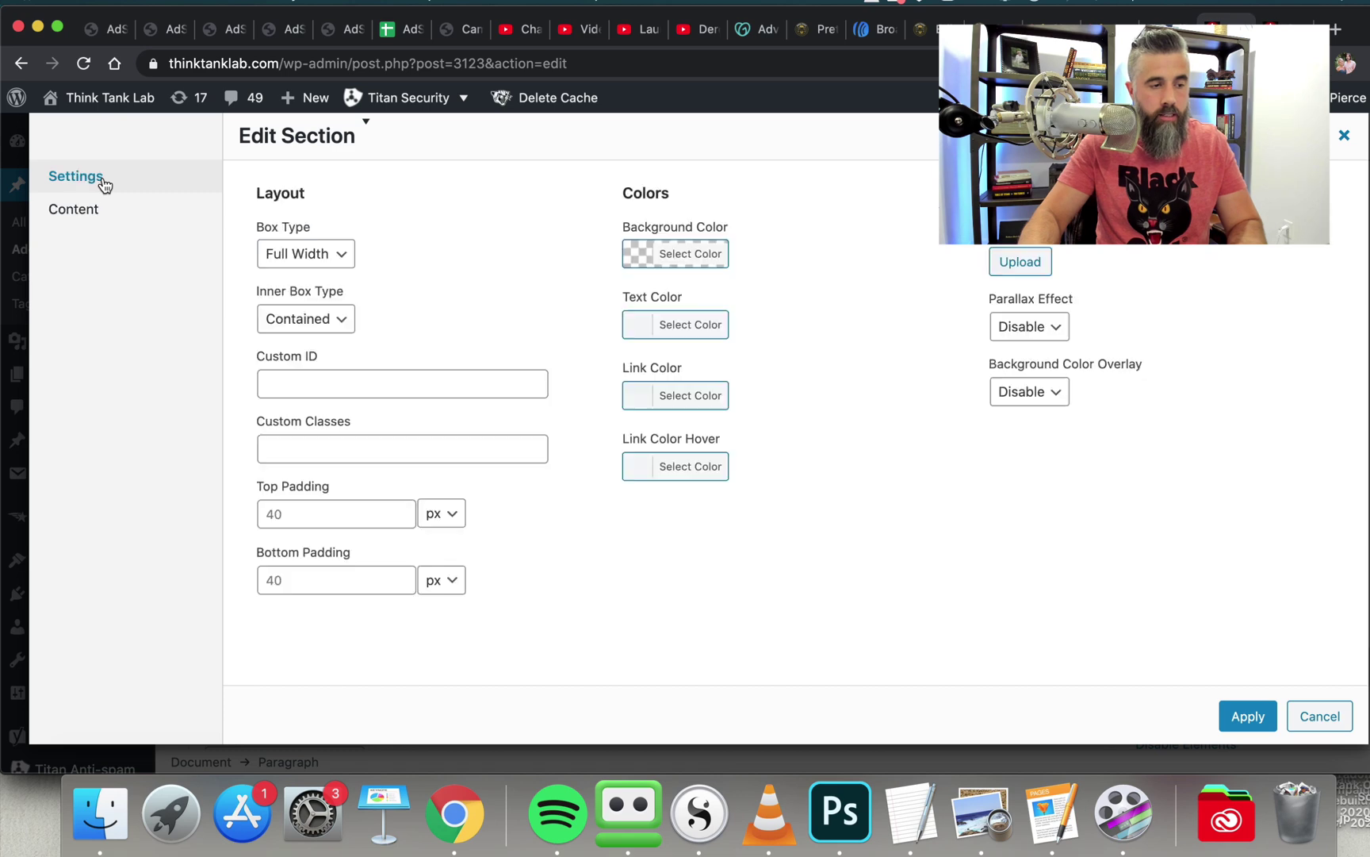
left_click(1030, 262)
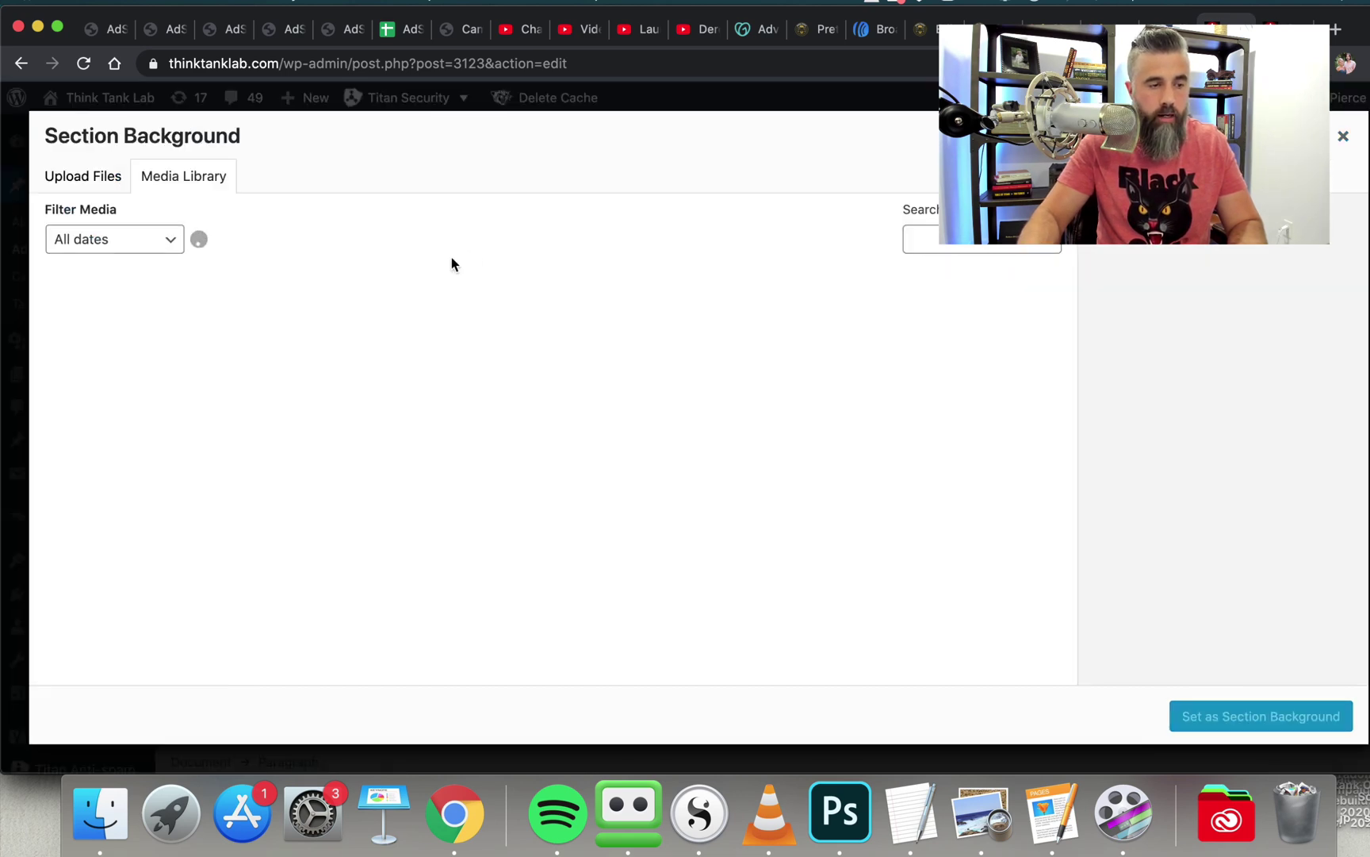
scroll(668, 471, "down", 5)
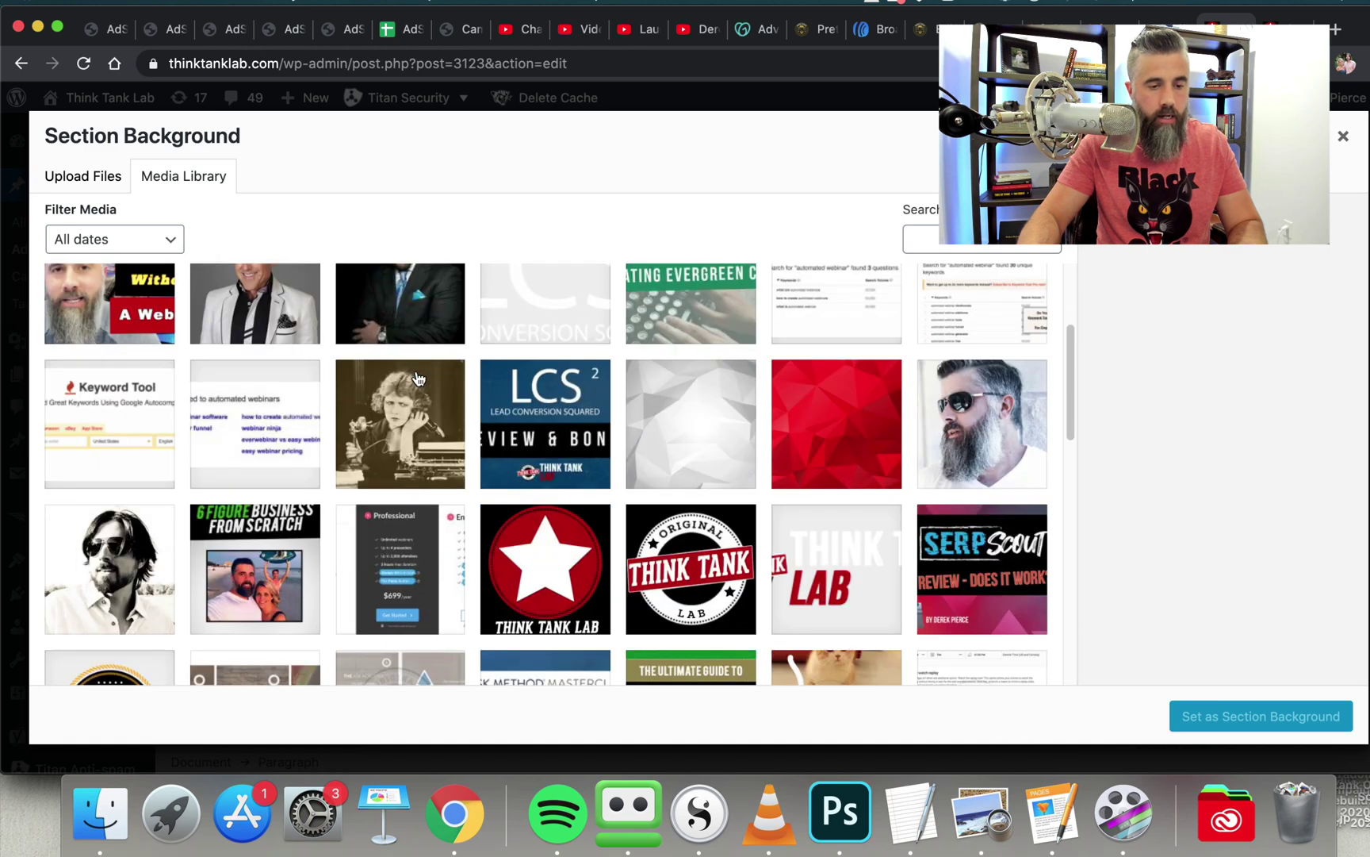
left_click(712, 447)
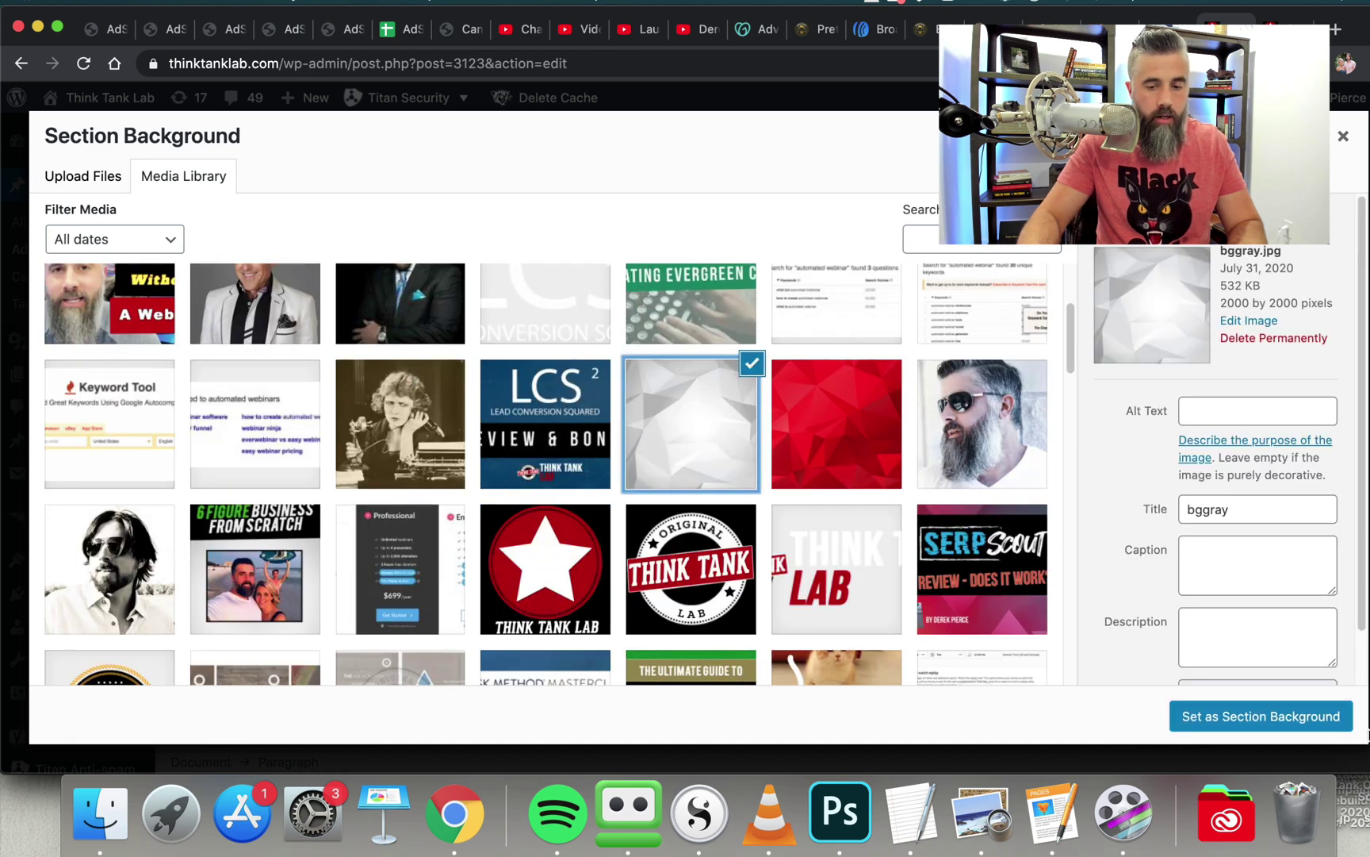
left_click(1261, 716)
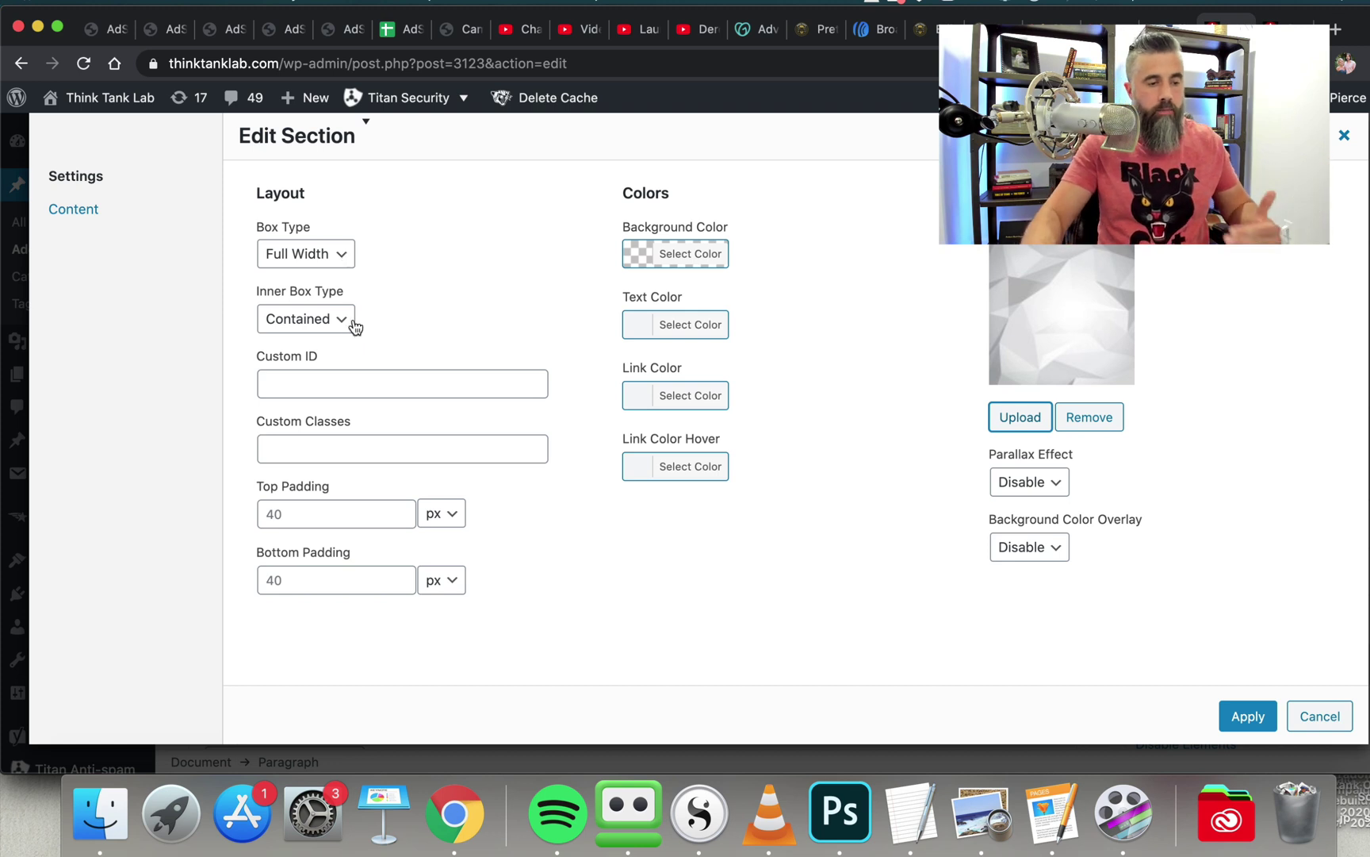
Step: Set the Top Section's text color to the blue preset swatch
left_click(647, 329)
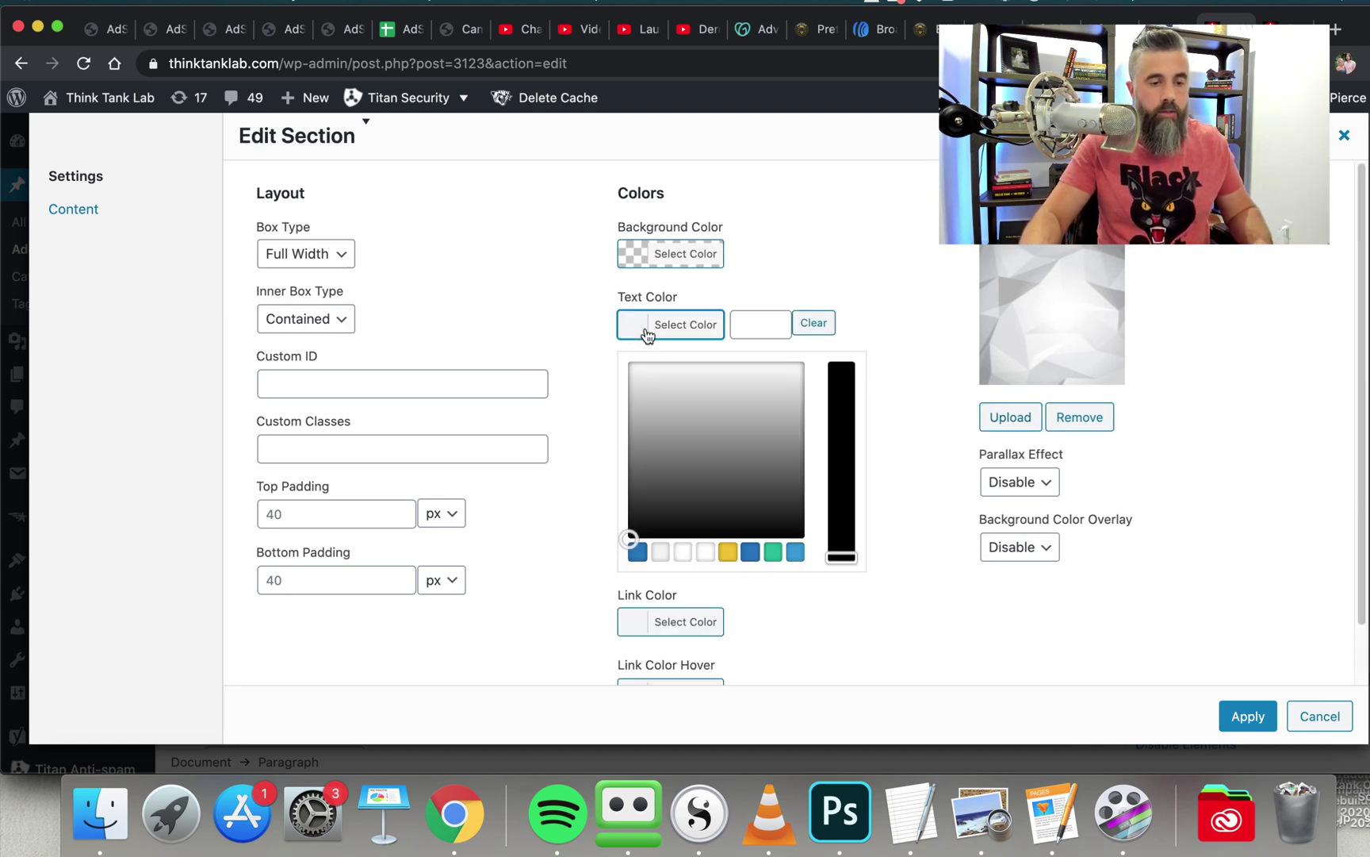
left_click(637, 551)
left_click(872, 599)
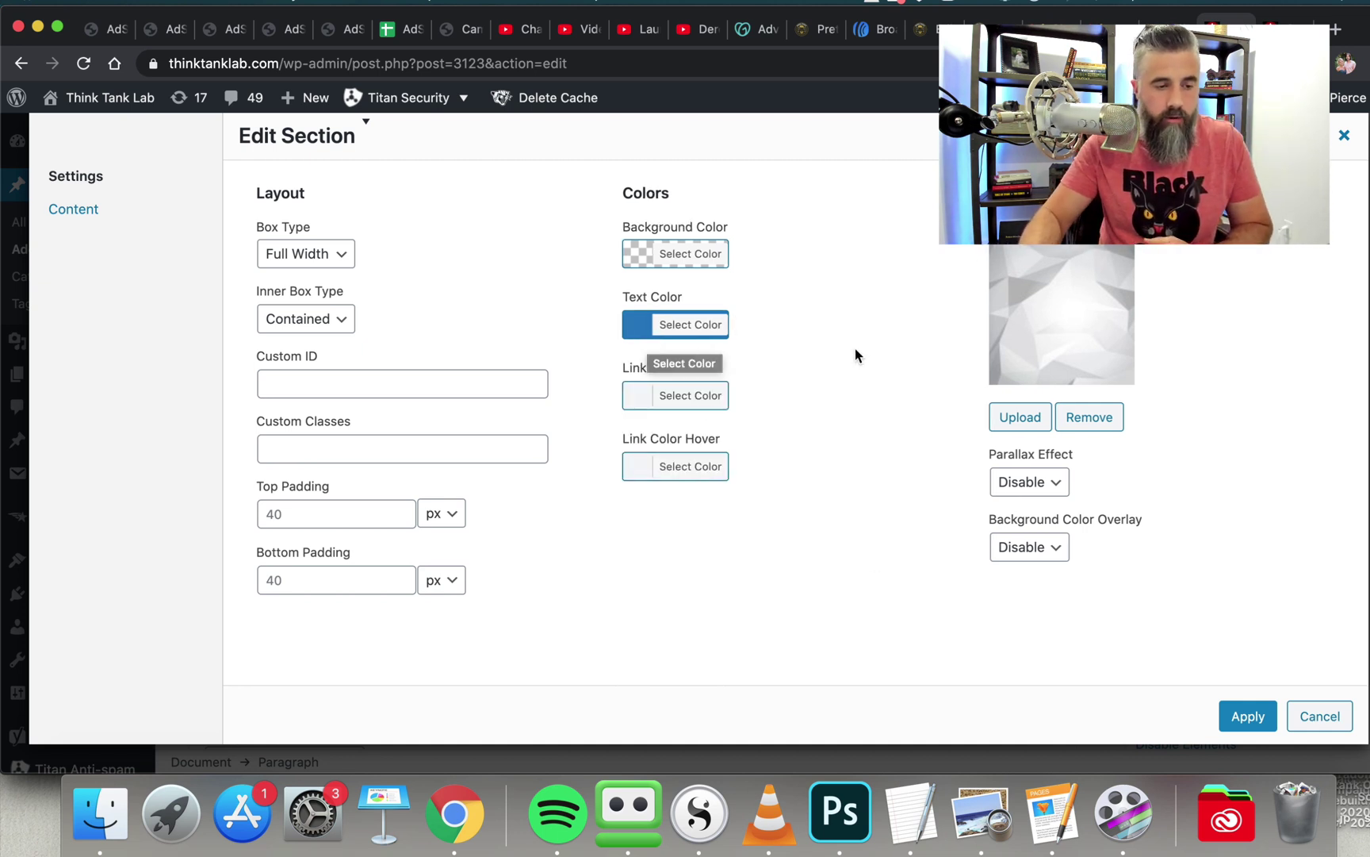
Step: Apply the section's settings and move Top Section above Generatepress Review Section
left_click(1246, 716)
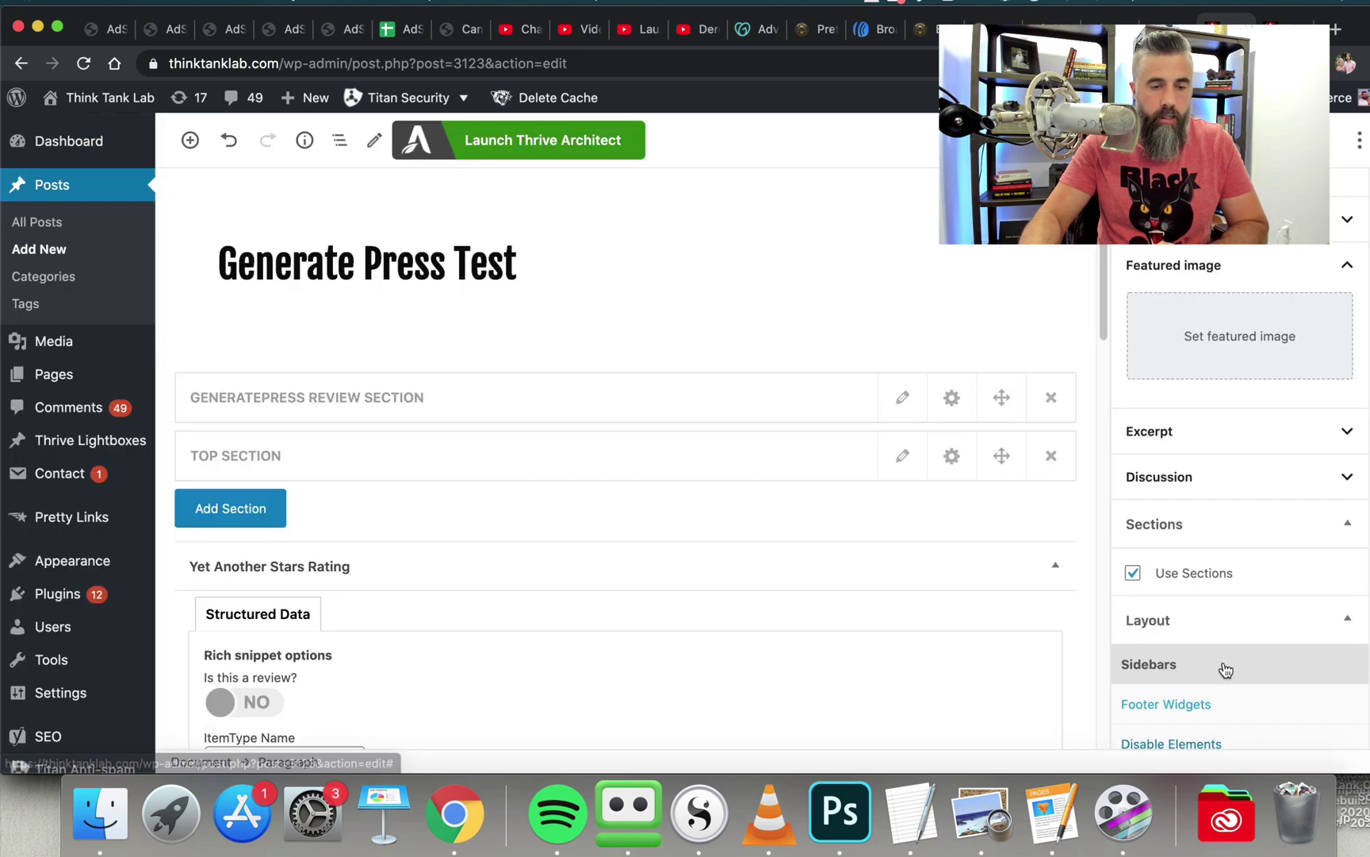
left_click_drag(991, 464, 999, 396)
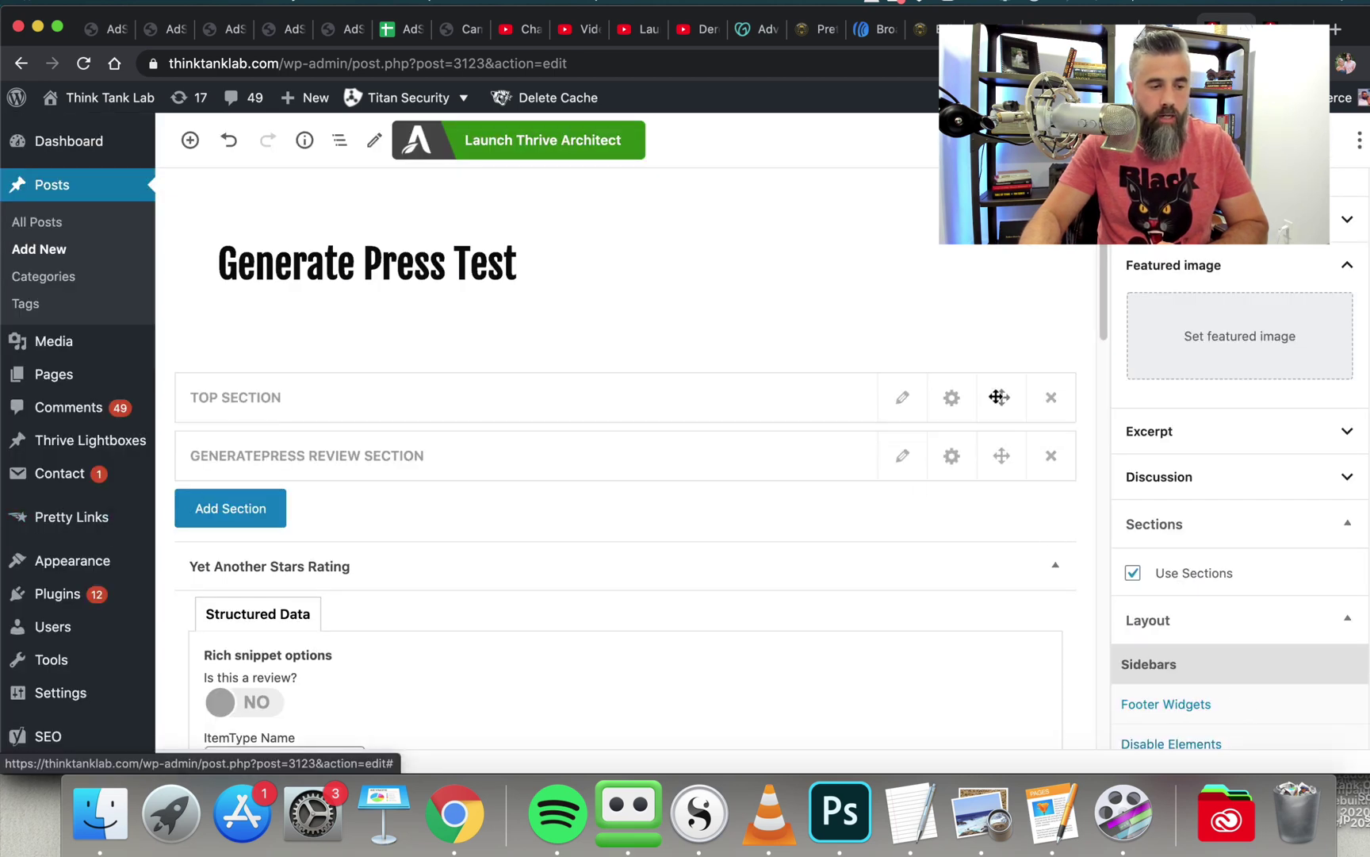
Step: Add a third section below Generatepress Review Section and label it "Bottom Section"
left_click(238, 517)
left_click(903, 514)
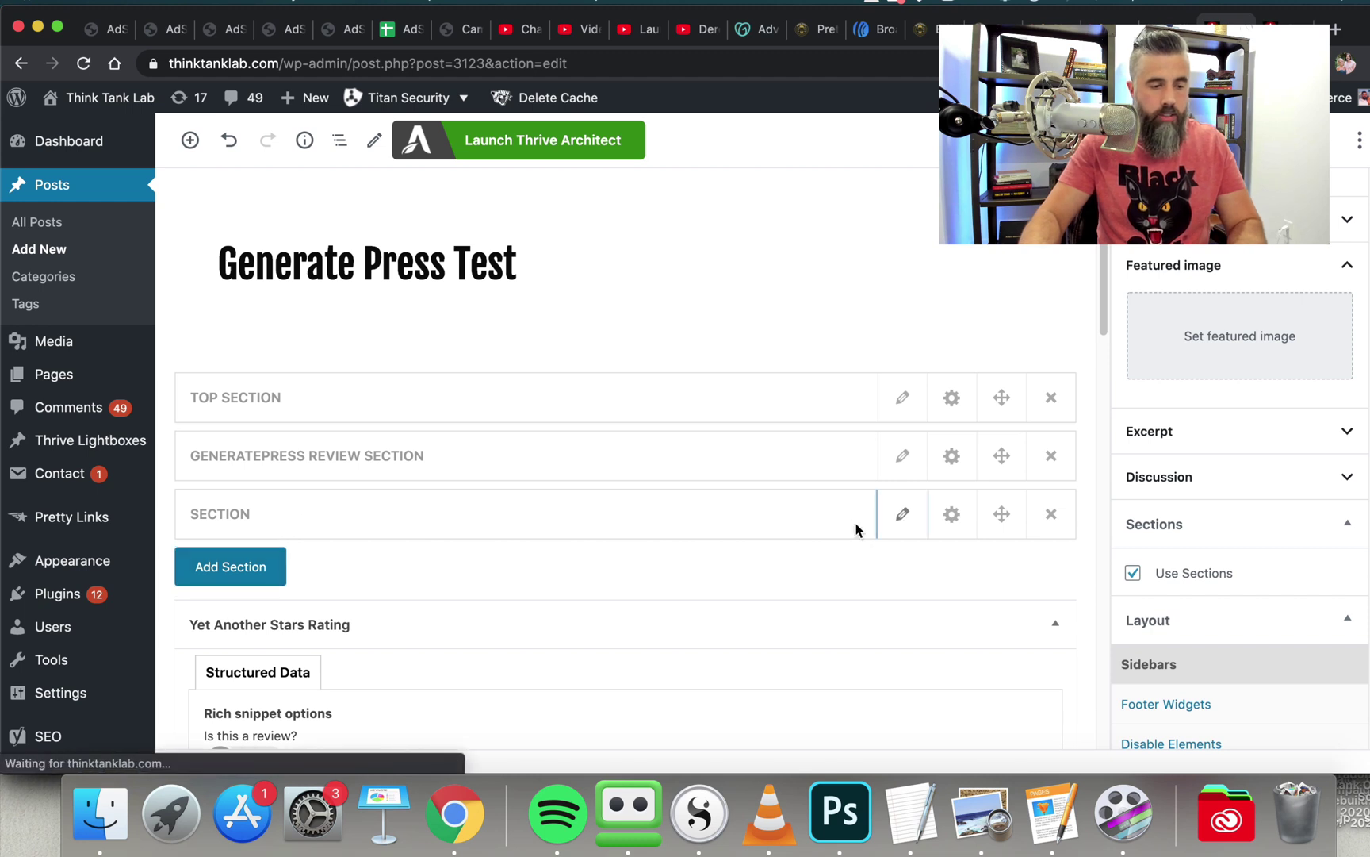
left_click(279, 232)
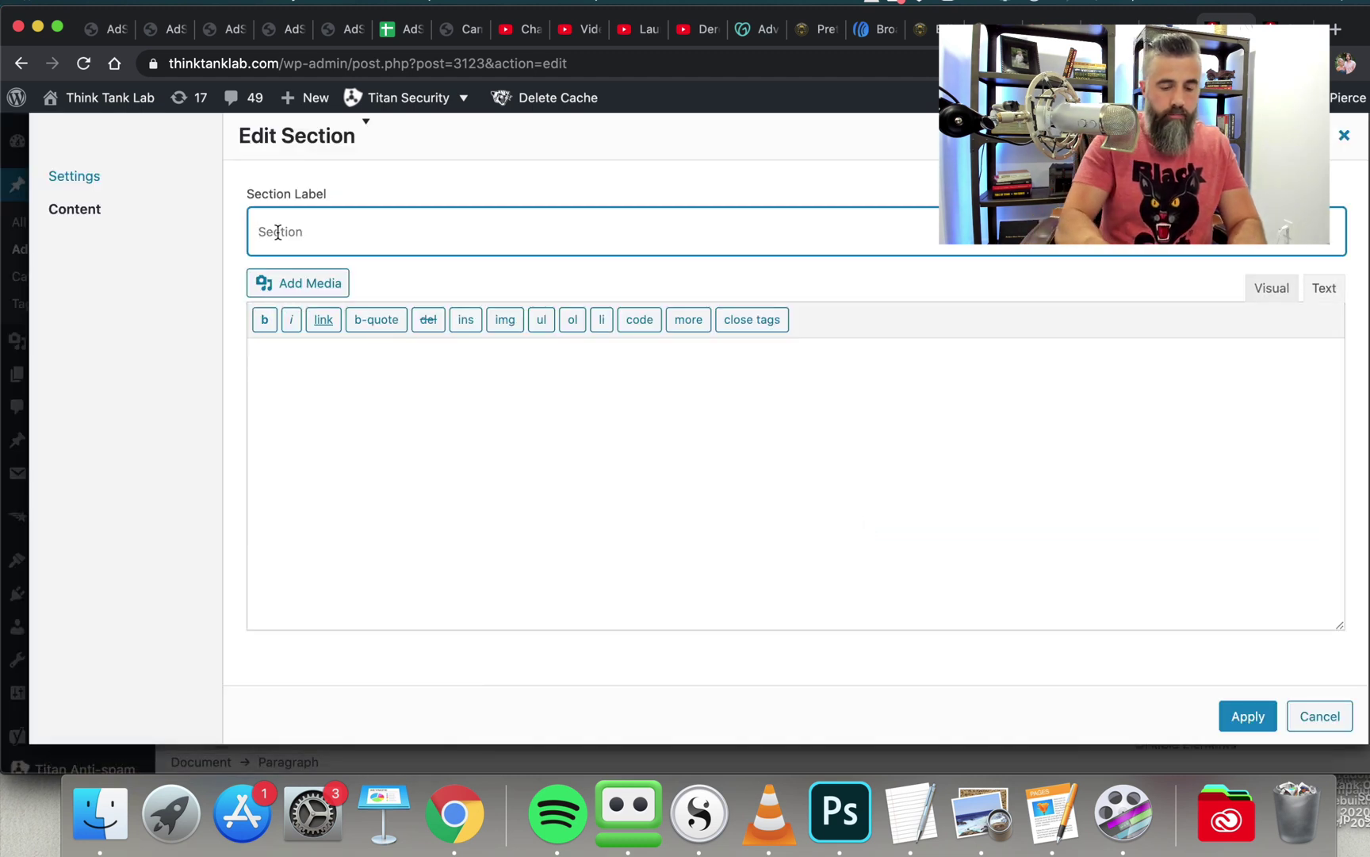
type("Bottom Section")
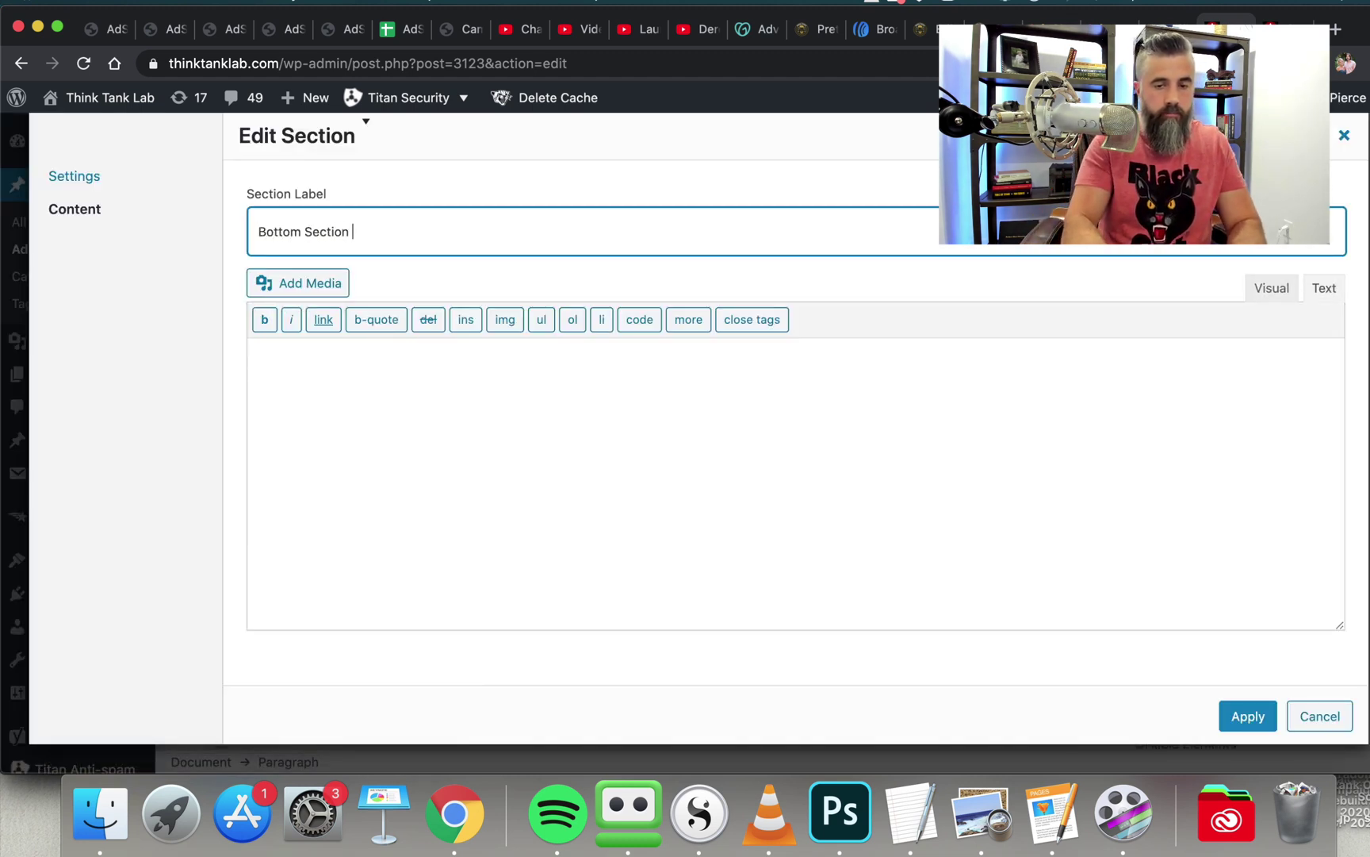
Step: Write "Take Action Here" and, after a blank line, "Click here to join Generatepress" as the Bottom Section's visual editor content
left_click(1255, 304)
type("Take Action ")
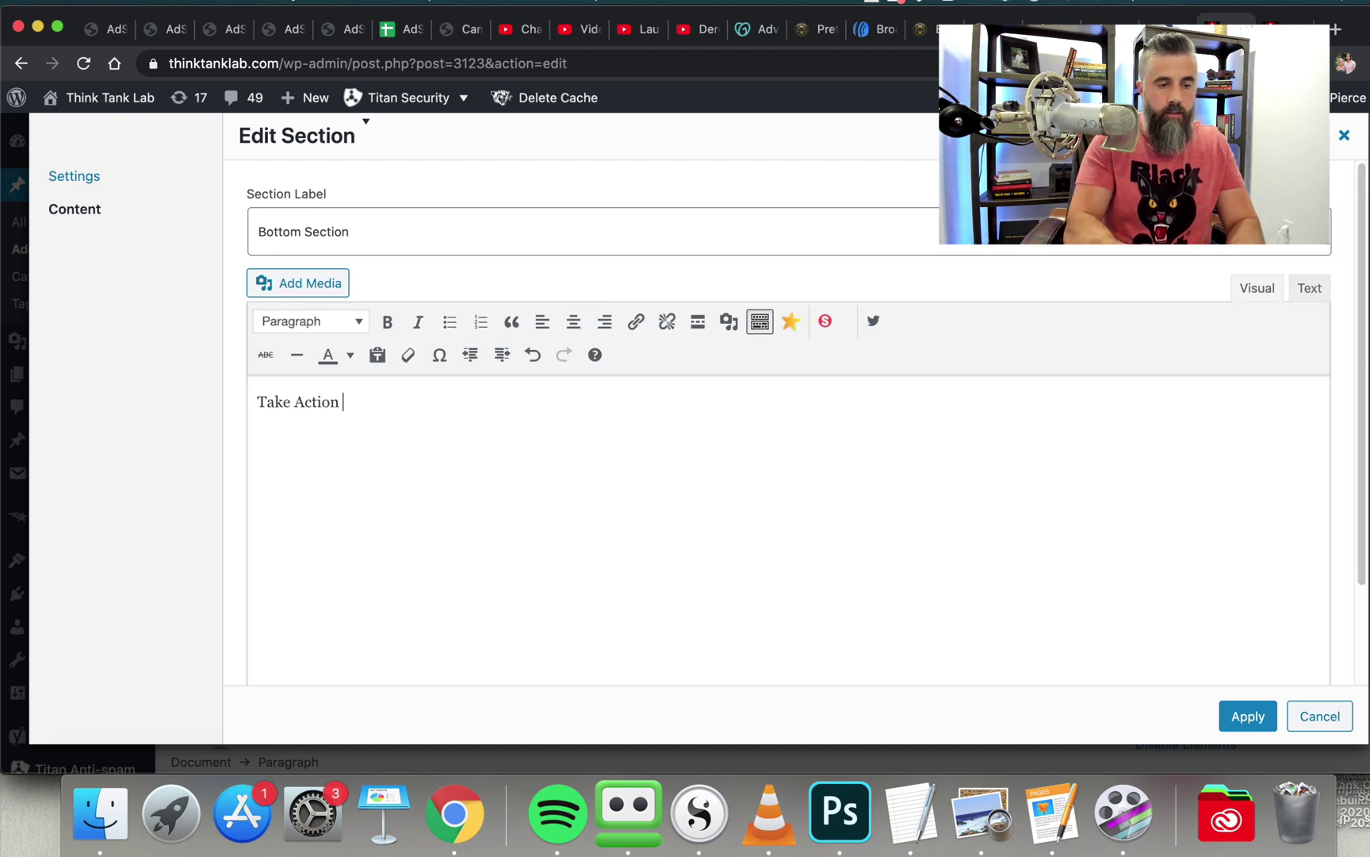
type("Here")
key("Return")
key("Return")
type("Click here to")
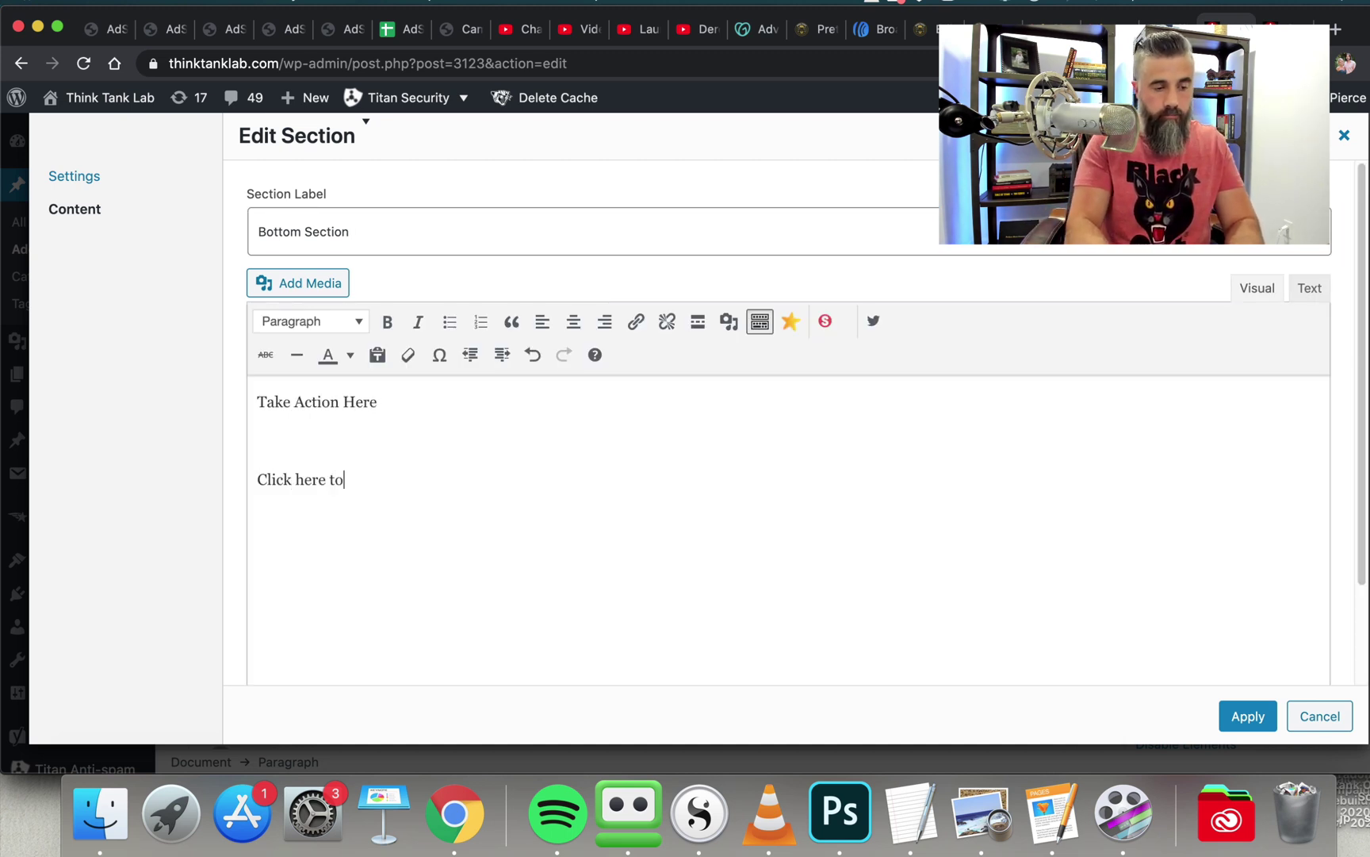
type(" join G")
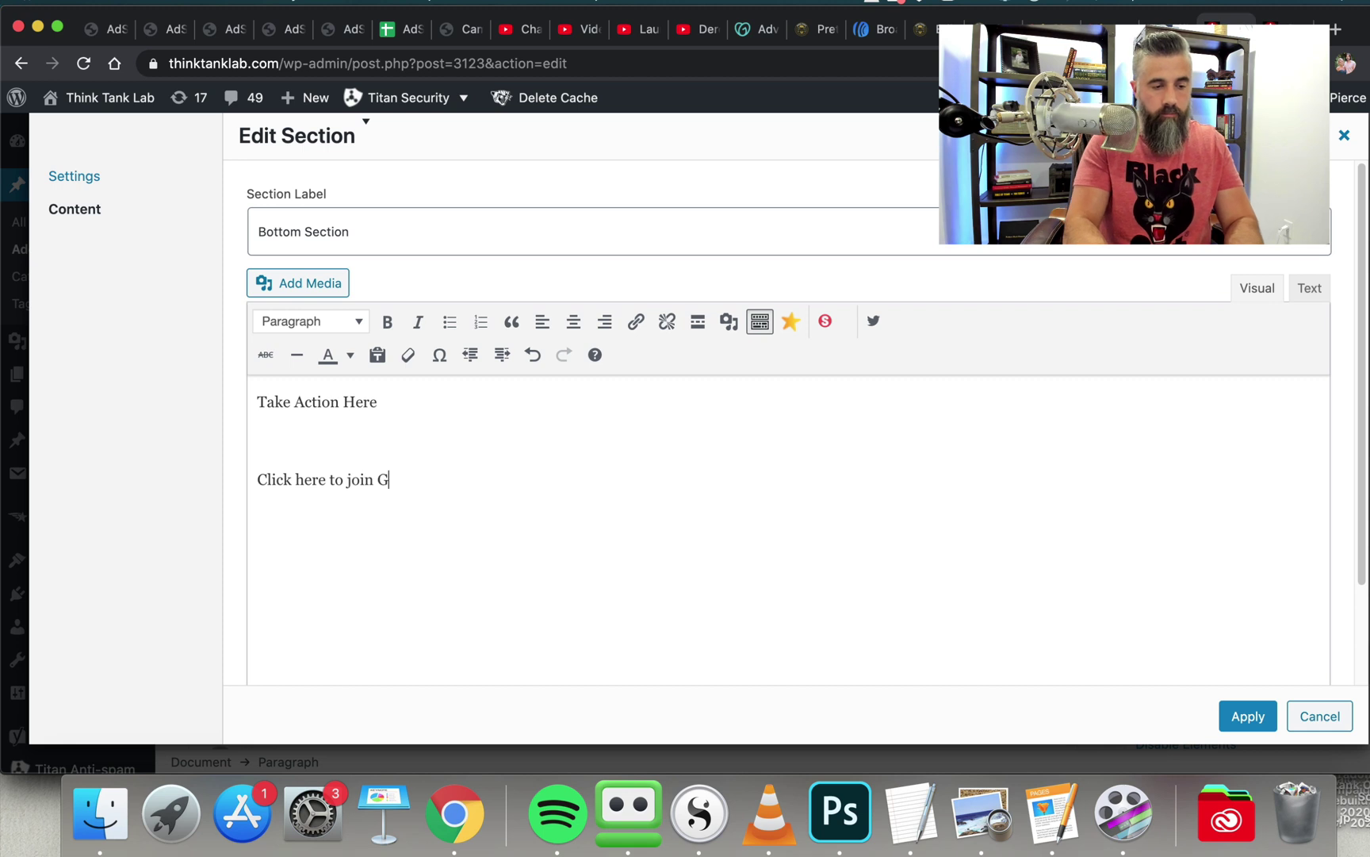
type("eneratepress")
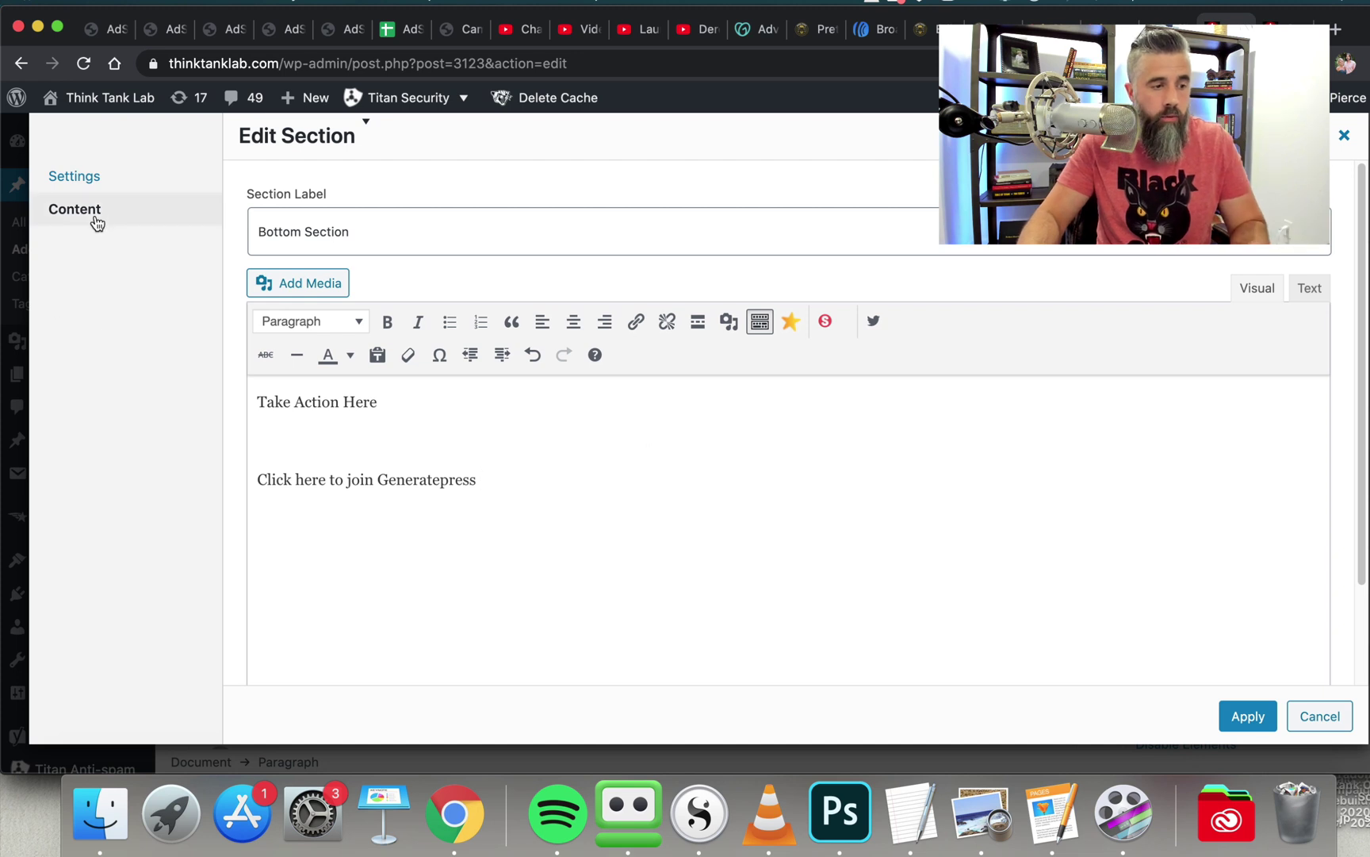
Step: Give the Bottom Section a white #ffffff background and black text, and apply the section's settings
left_click(87, 182)
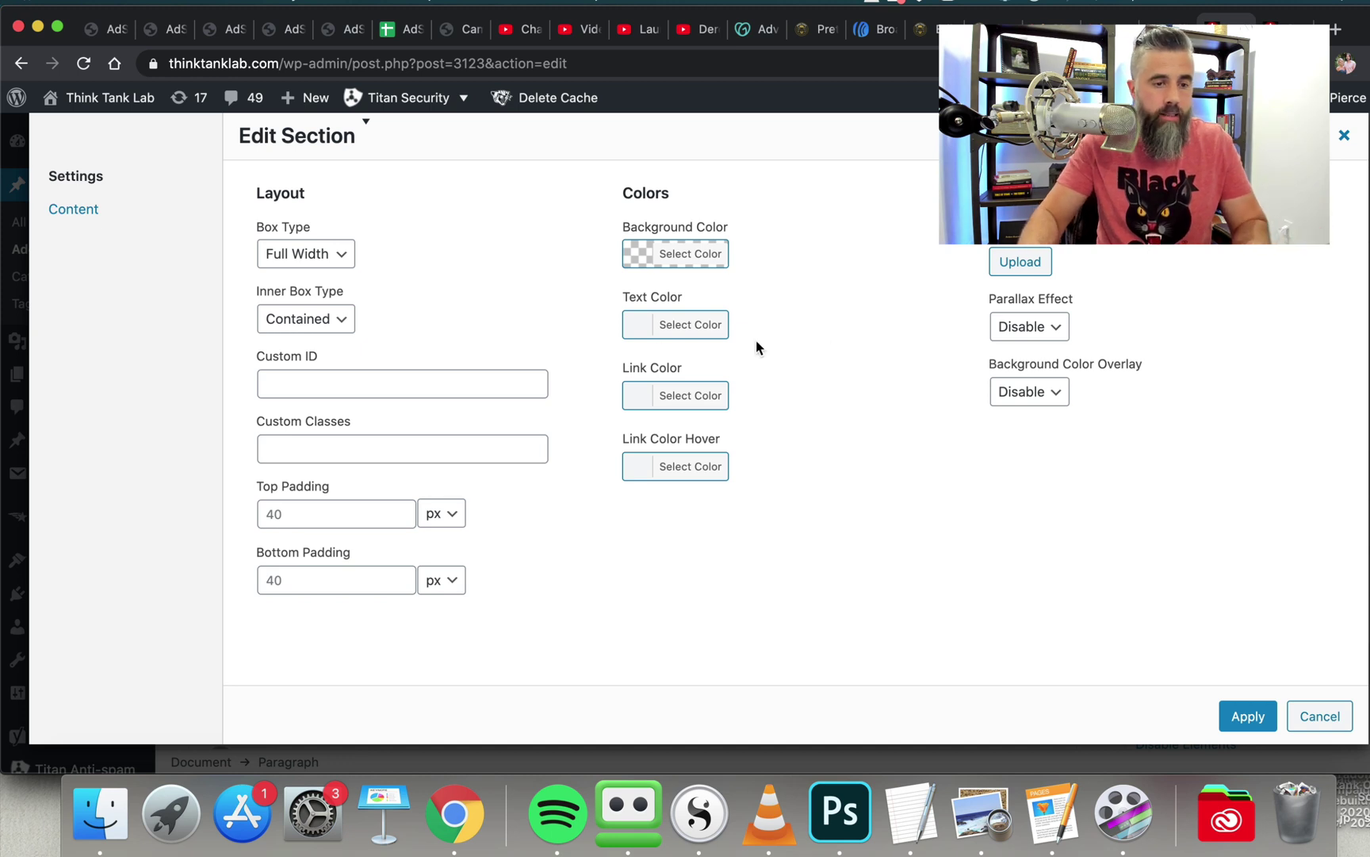
left_click(647, 258)
left_click(679, 317)
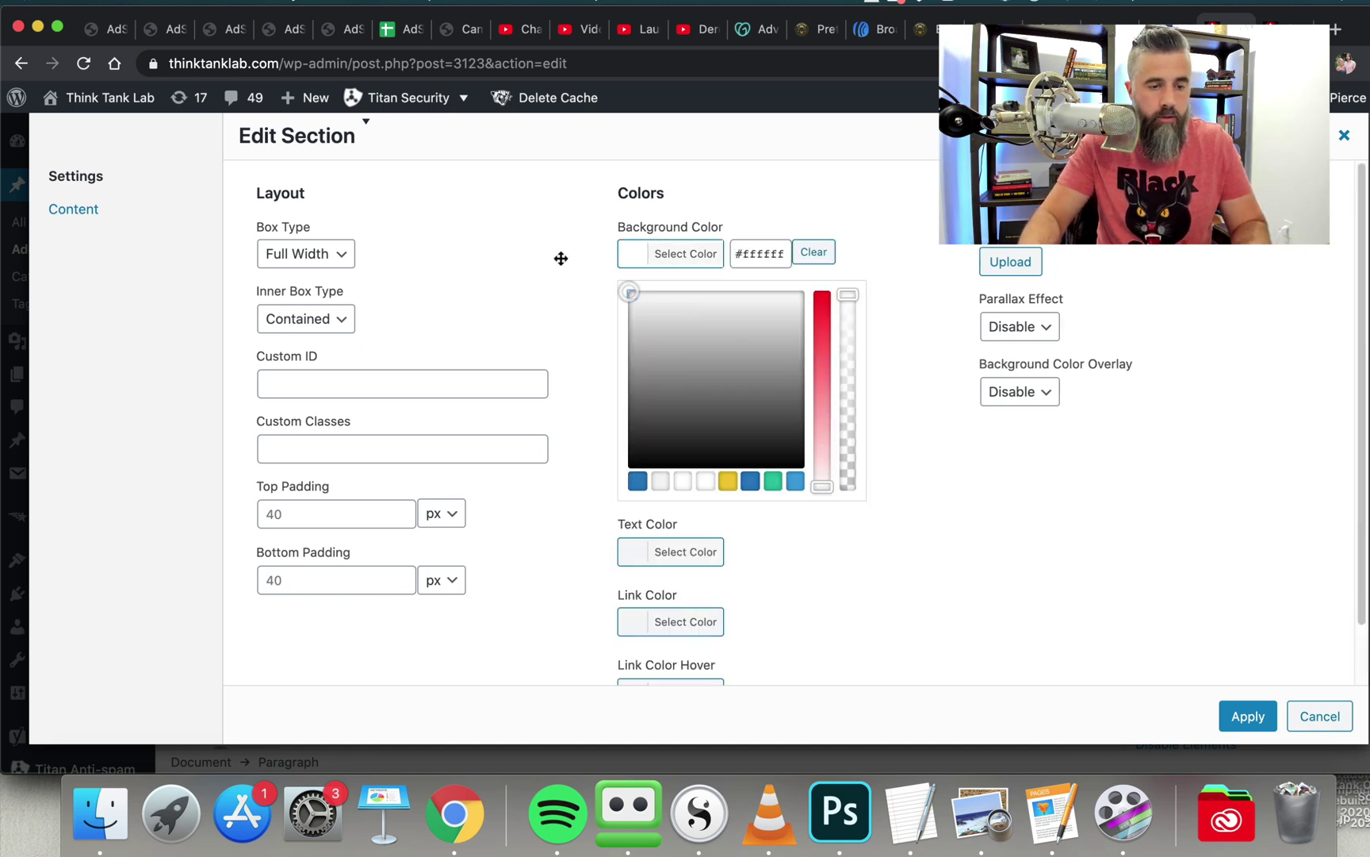
left_click(959, 308)
left_click(692, 328)
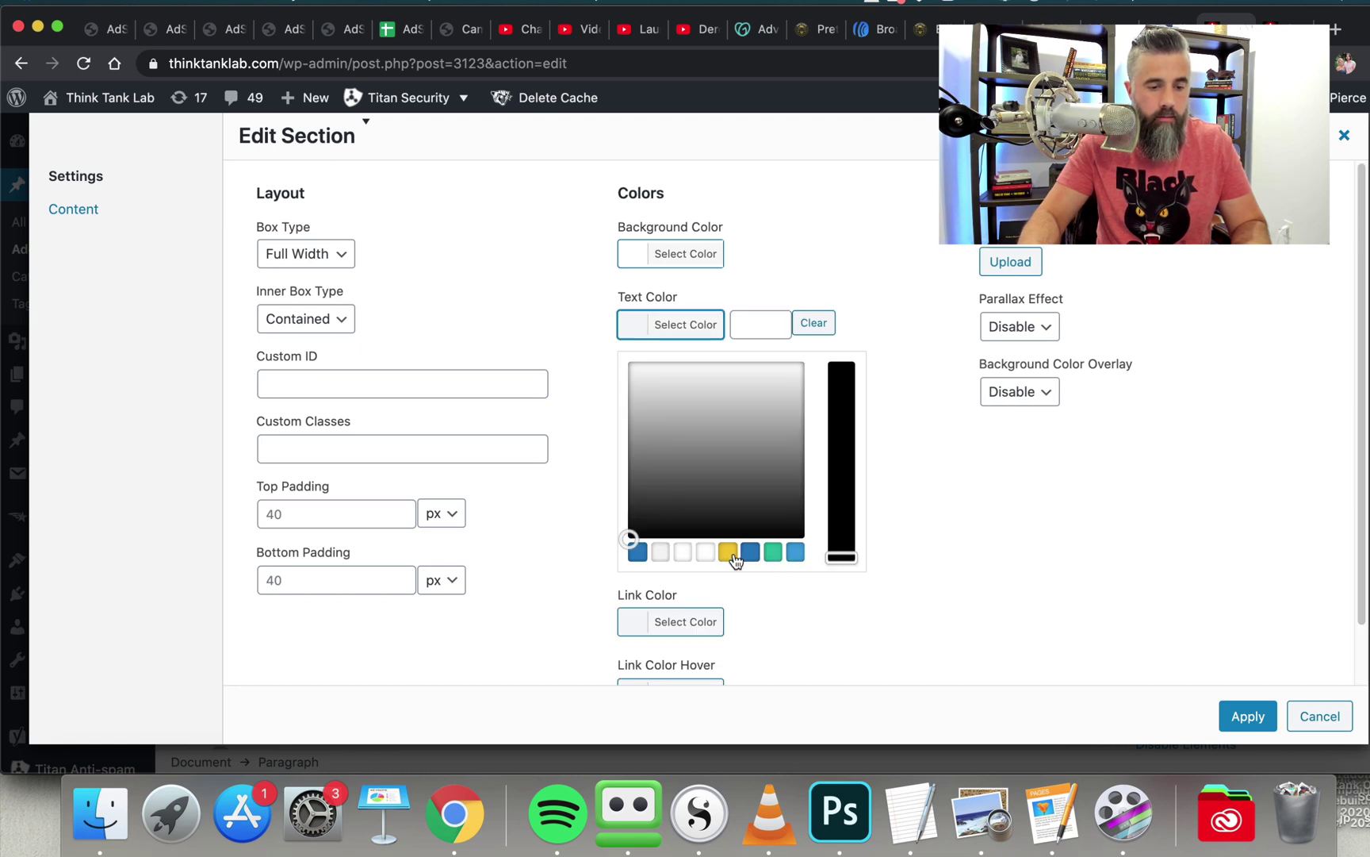
left_click(790, 386)
left_click(575, 569)
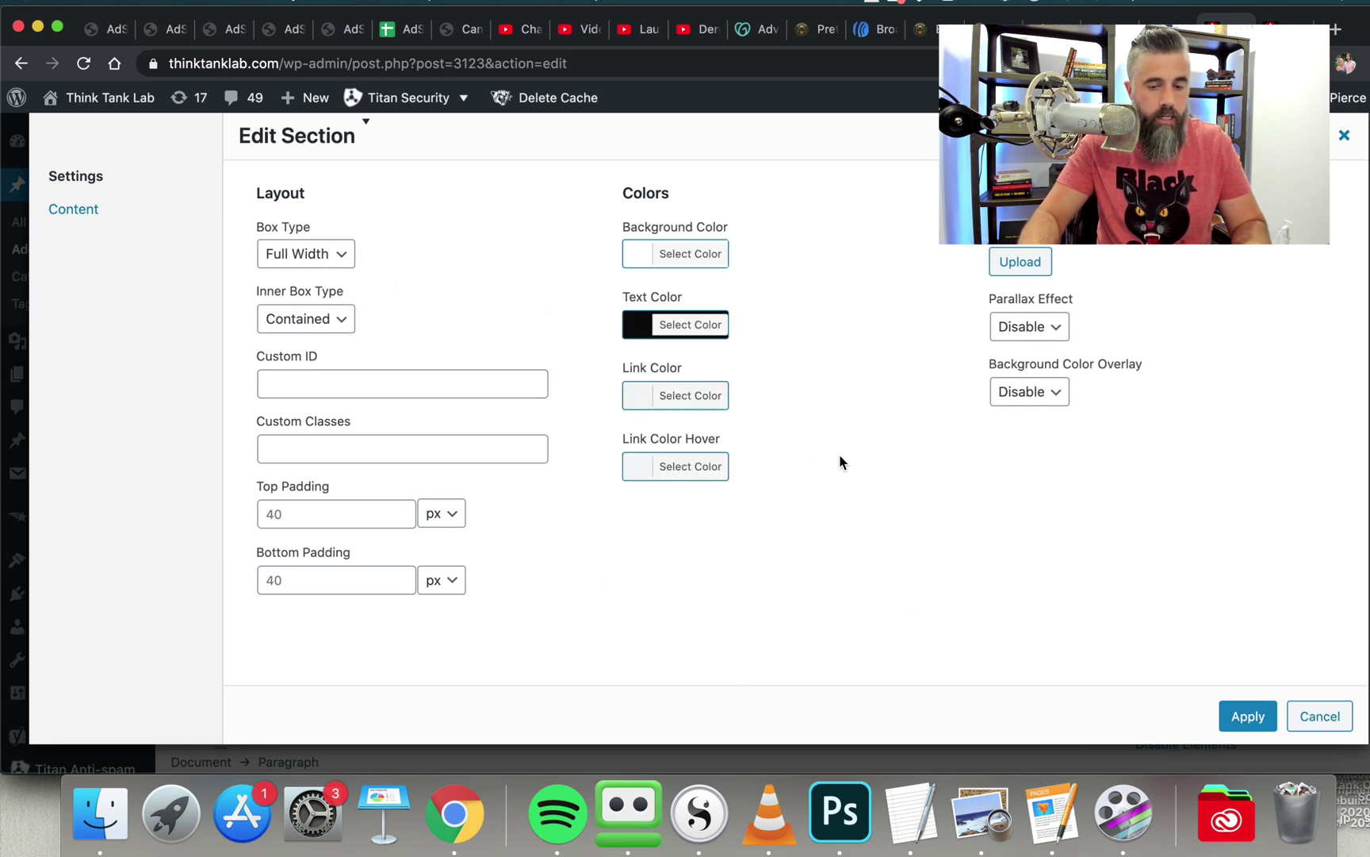
left_click(1248, 718)
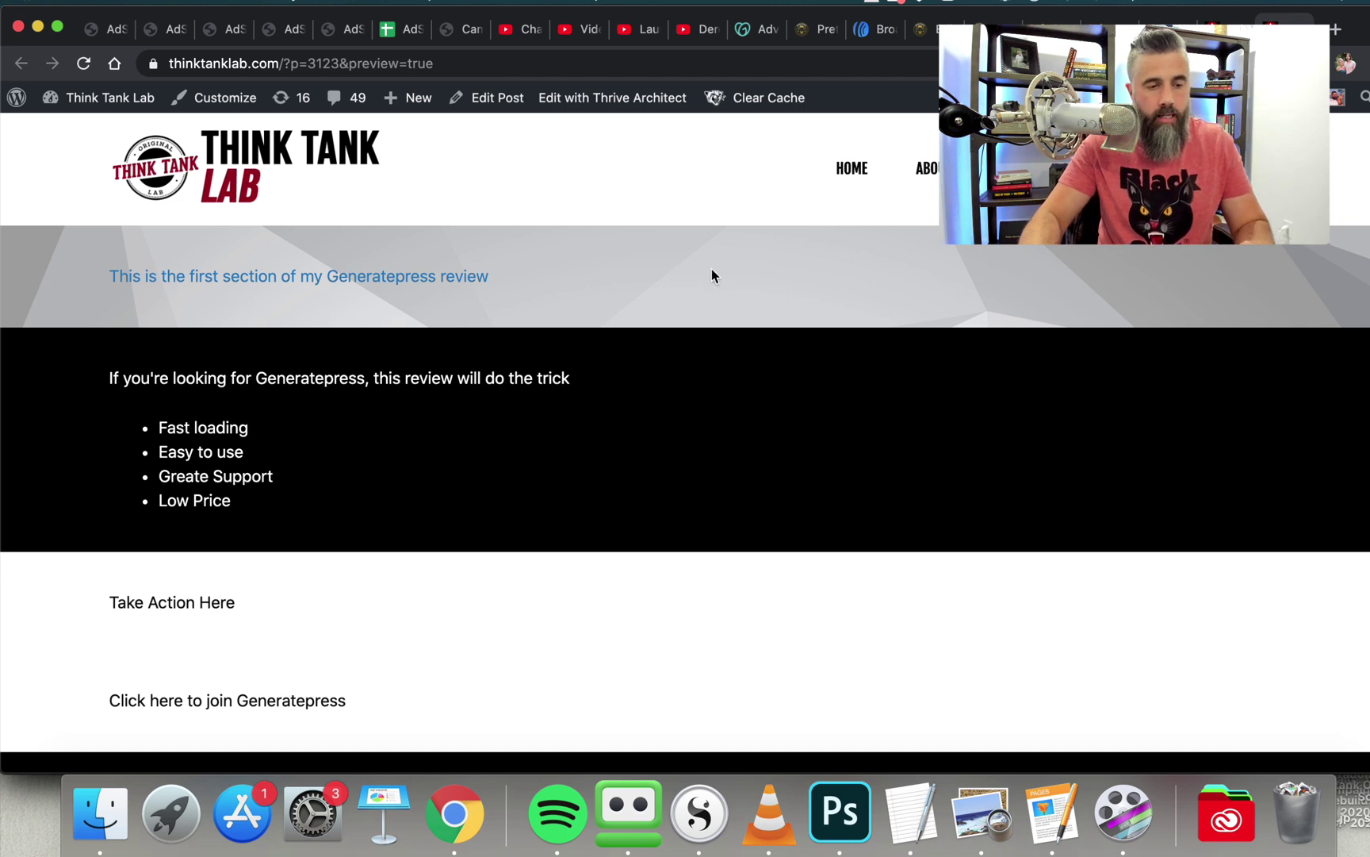
Step: Examine the Top Section's text against its gray background in the post preview
left_click_drag(488, 276, 79, 273)
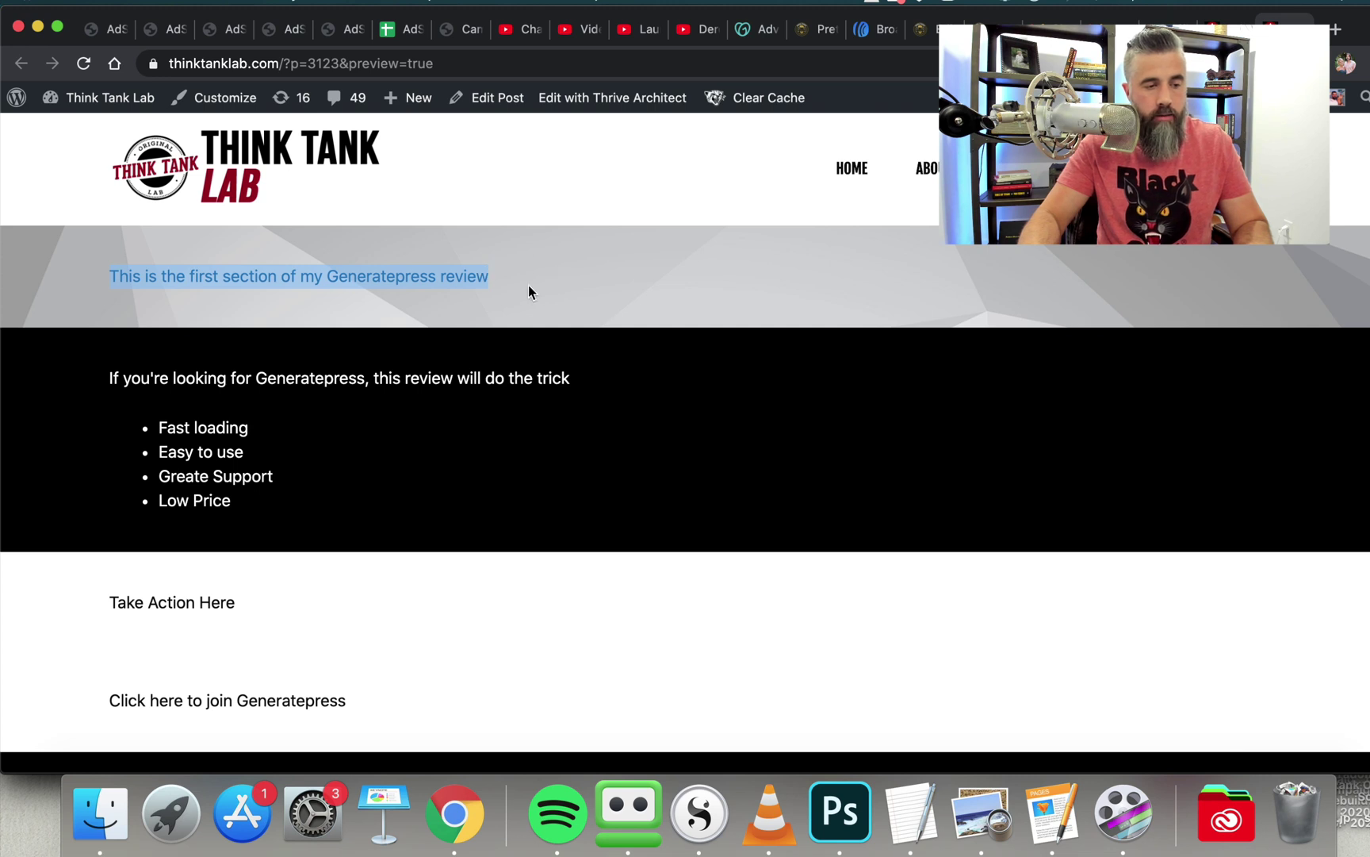
left_click_drag(525, 275, 112, 275)
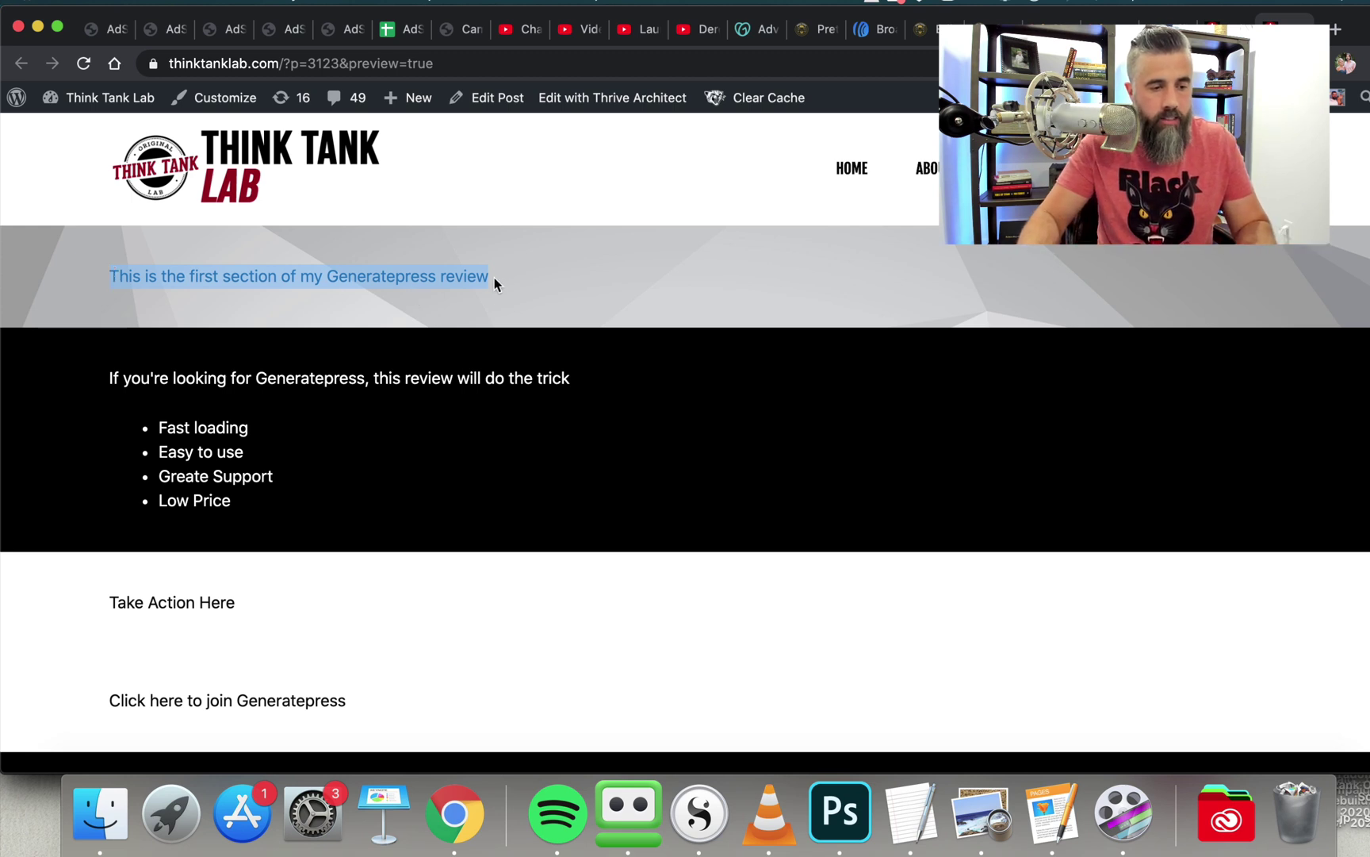
left_click_drag(493, 278, 149, 270)
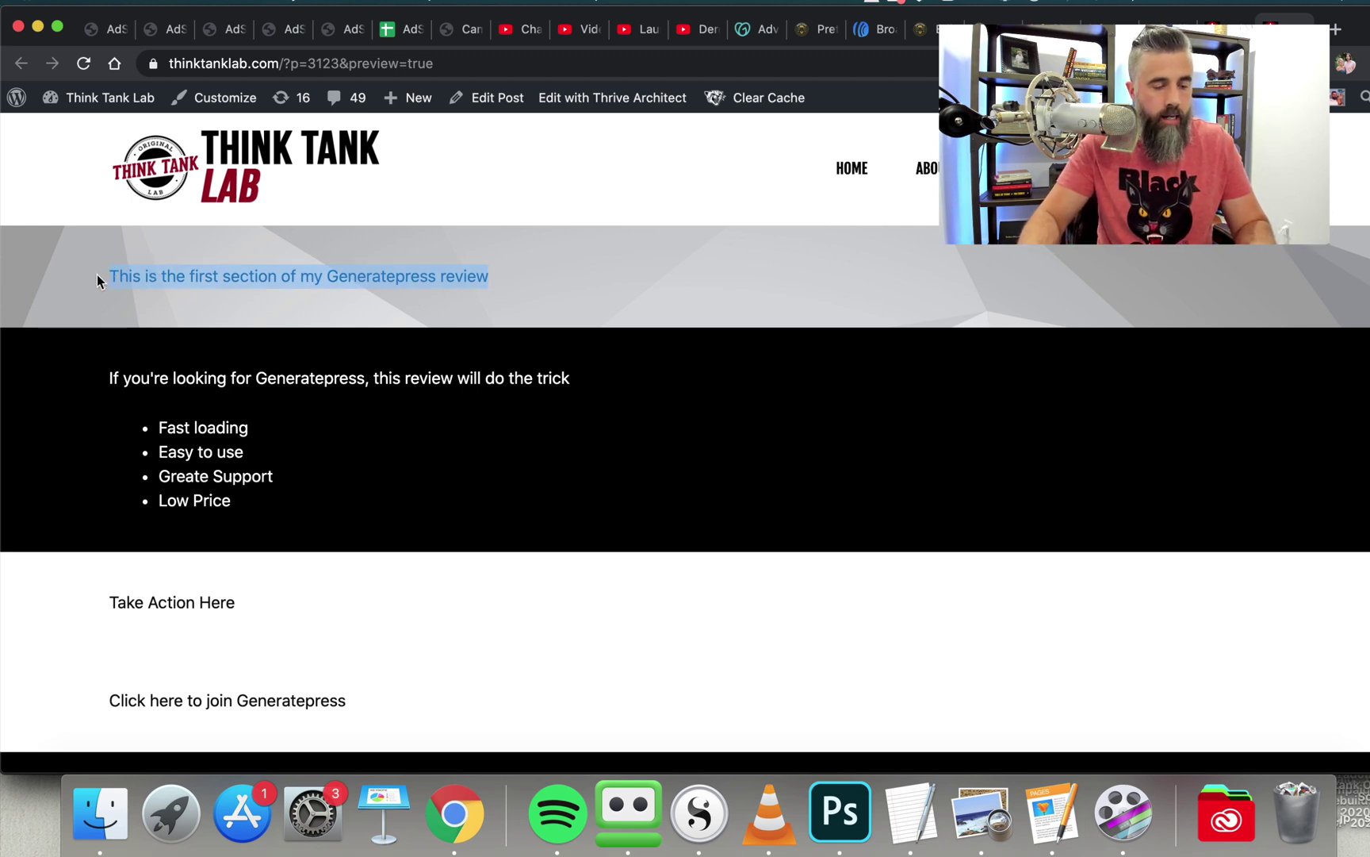